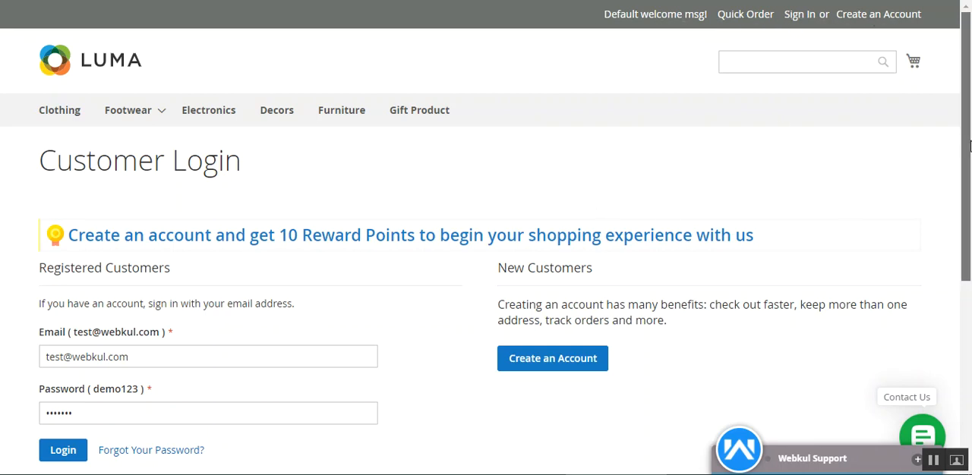
Open the RMA Guest Login page in a separate browser tab and examine its guest login form
{"action": "left_click_drag", "start_coordinate": [962, 160], "coordinate": [961, 340]}
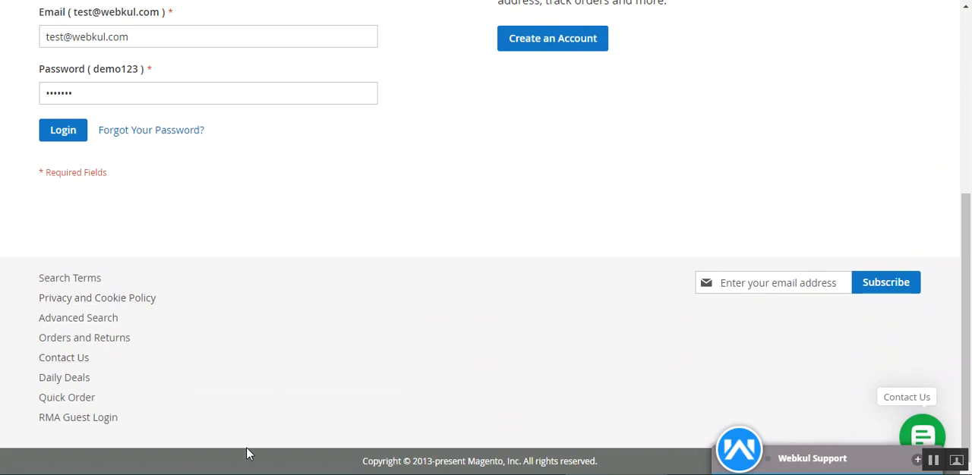
{"action": "right_click", "coordinate": [85, 423]}
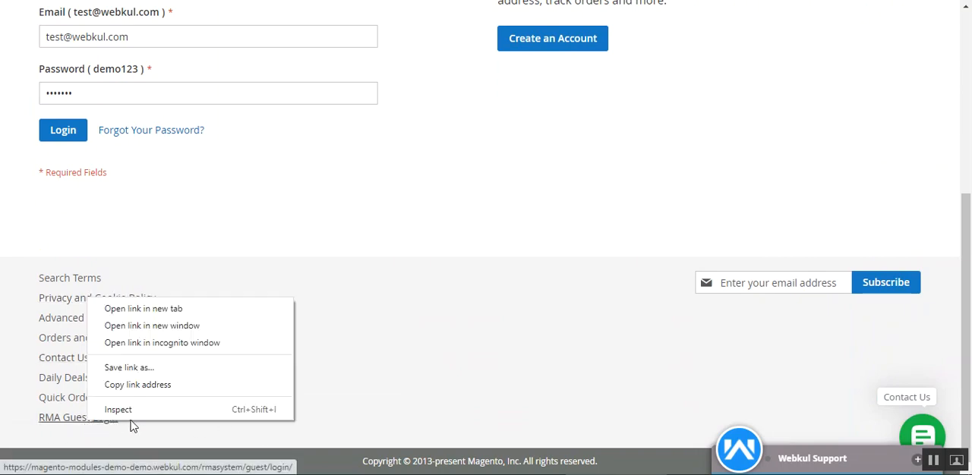
{"action": "left_click", "coordinate": [172, 306]}
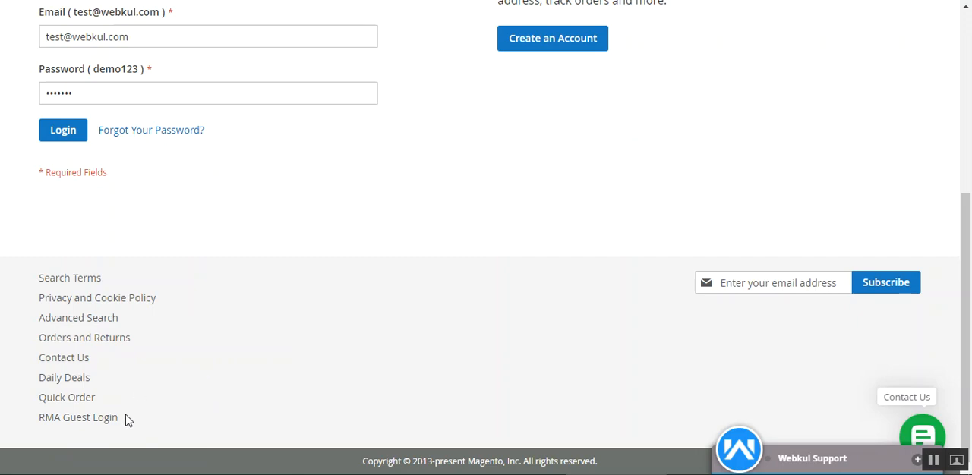
{"action": "left_click", "coordinate": [92, 426]}
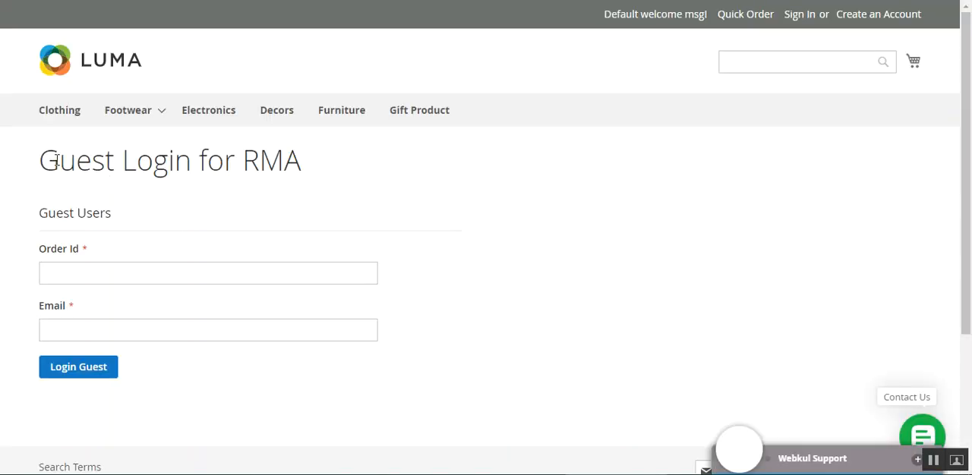
{"action": "left_click_drag", "start_coordinate": [58, 159], "coordinate": [326, 159]}
{"action": "left_click", "coordinate": [371, 167]}
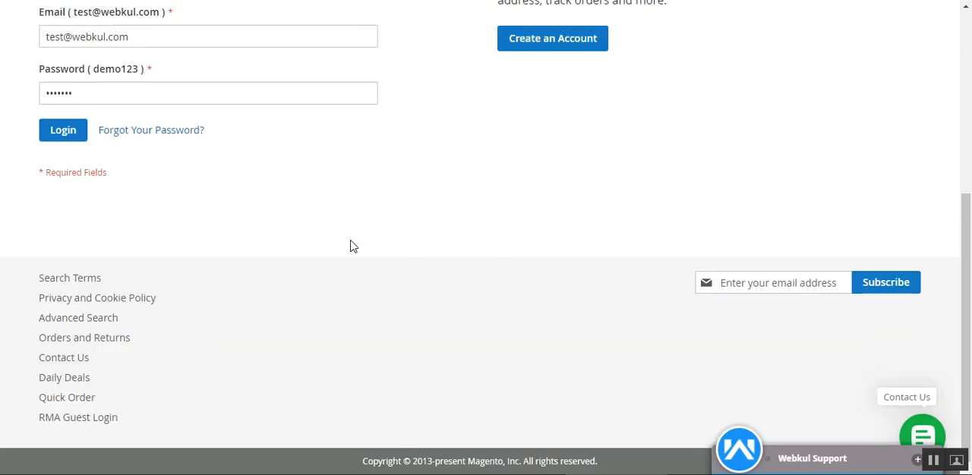
Log in with the prefilled registered customer credentials and open the RMA section of the customer account
{"action": "scroll", "coordinate": [969, 264], "scroll_direction": "up", "scroll_amount": 5}
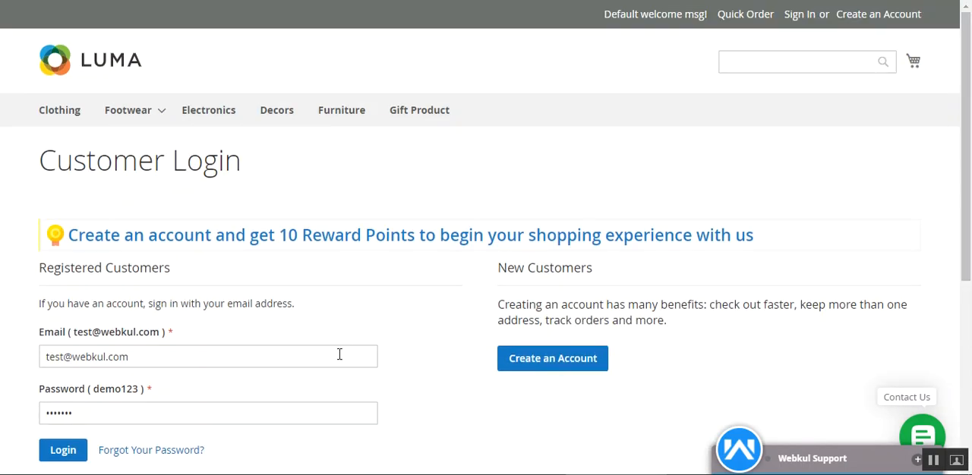
{"action": "scroll", "coordinate": [384, 325], "scroll_direction": "down", "scroll_amount": 1}
{"action": "scroll", "coordinate": [384, 324], "scroll_direction": "down", "scroll_amount": 1}
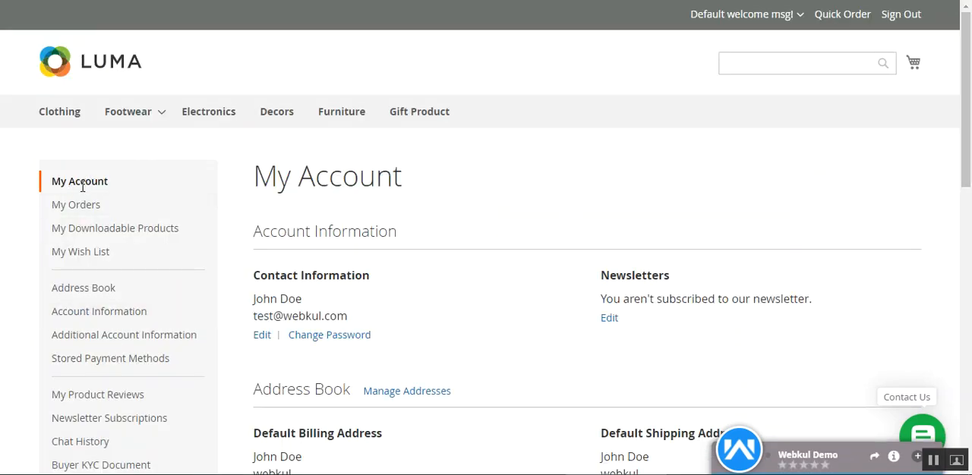
{"action": "scroll", "coordinate": [57, 149], "scroll_direction": "down", "scroll_amount": 2}
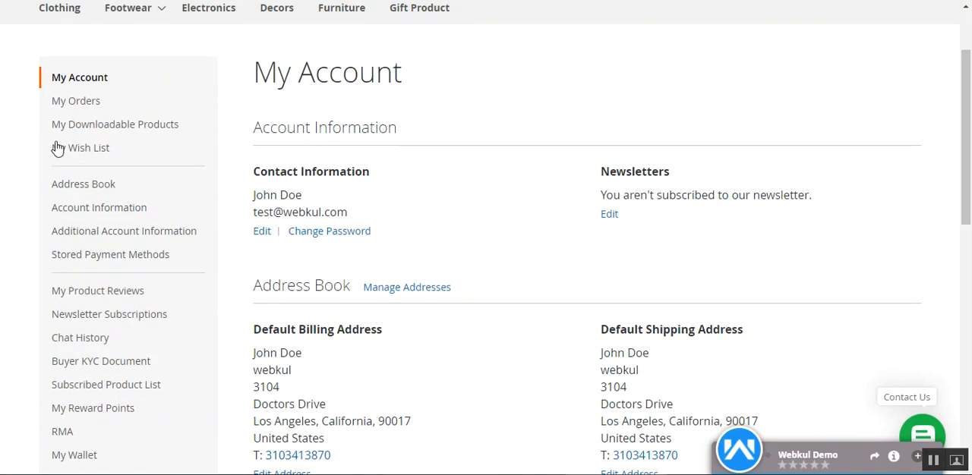
{"action": "scroll", "coordinate": [101, 361], "scroll_direction": "down", "scroll_amount": 2}
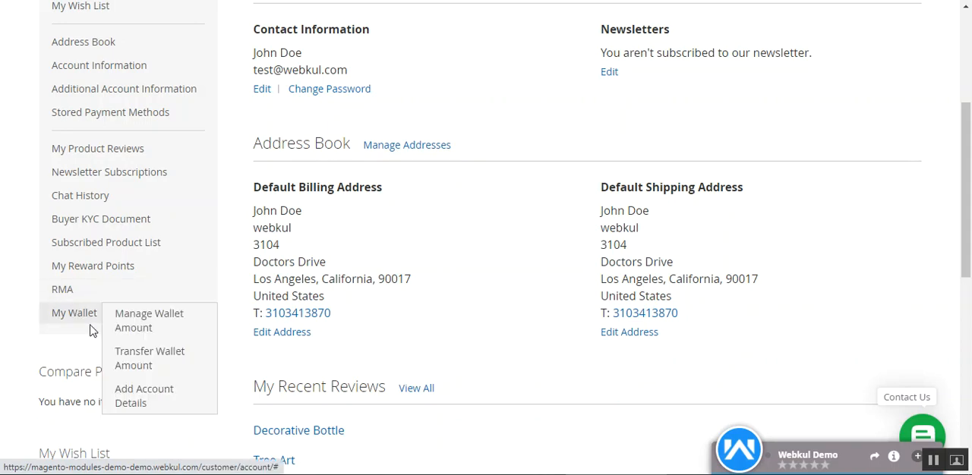
{"action": "left_click", "coordinate": [76, 298]}
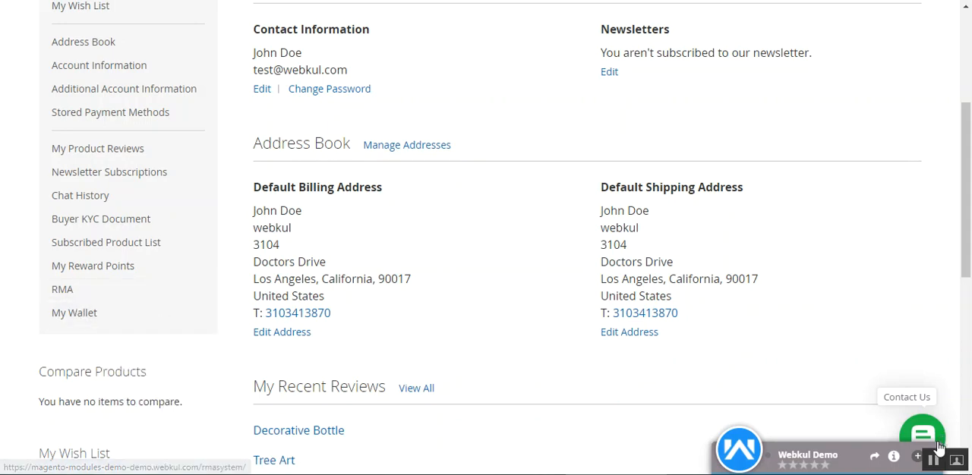
Review the Rma History list, checking each request's status and the available View and Cancel actions
{"action": "triple_click", "coordinate": [287, 181]}
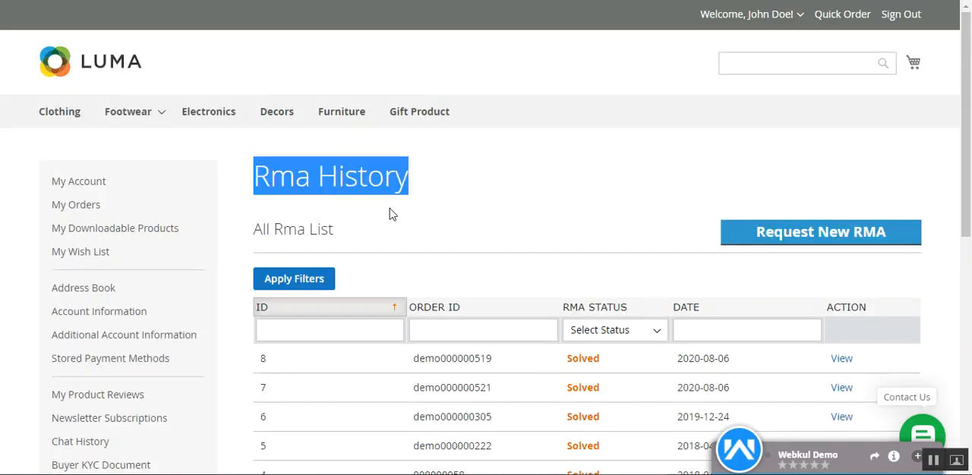
{"action": "scroll", "coordinate": [390, 215], "scroll_direction": "down", "scroll_amount": 4}
{"action": "scroll", "coordinate": [467, 230], "scroll_direction": "up", "scroll_amount": 2}
{"action": "scroll", "coordinate": [467, 230], "scroll_direction": "up", "scroll_amount": 2}
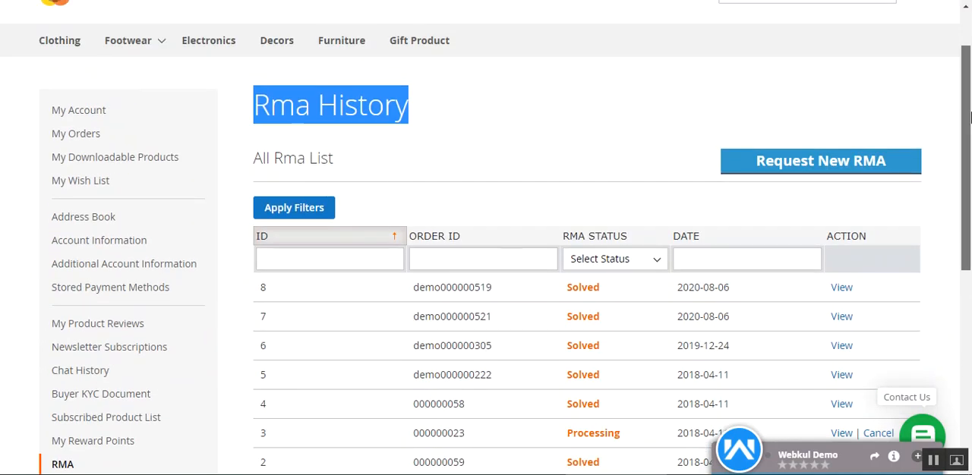
{"action": "scroll", "coordinate": [543, 127], "scroll_direction": "down", "scroll_amount": 3}
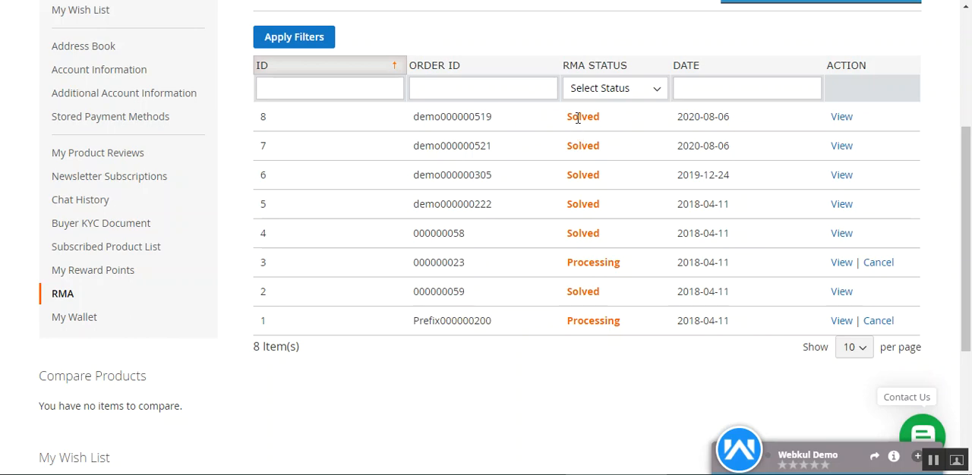
{"action": "left_click_drag", "start_coordinate": [580, 118], "coordinate": [590, 233]}
{"action": "left_click", "coordinate": [598, 275]}
{"action": "left_click_drag", "start_coordinate": [968, 304], "coordinate": [970, 281]}
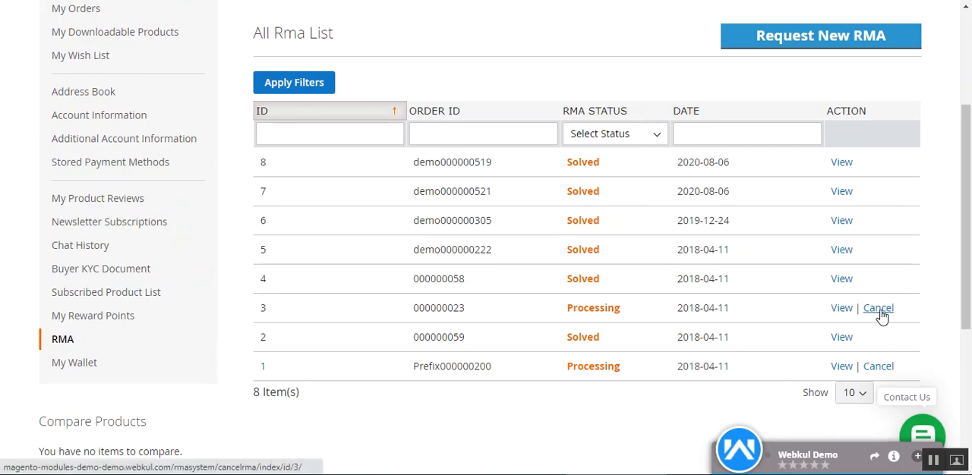
{"action": "left_click", "coordinate": [615, 177]}
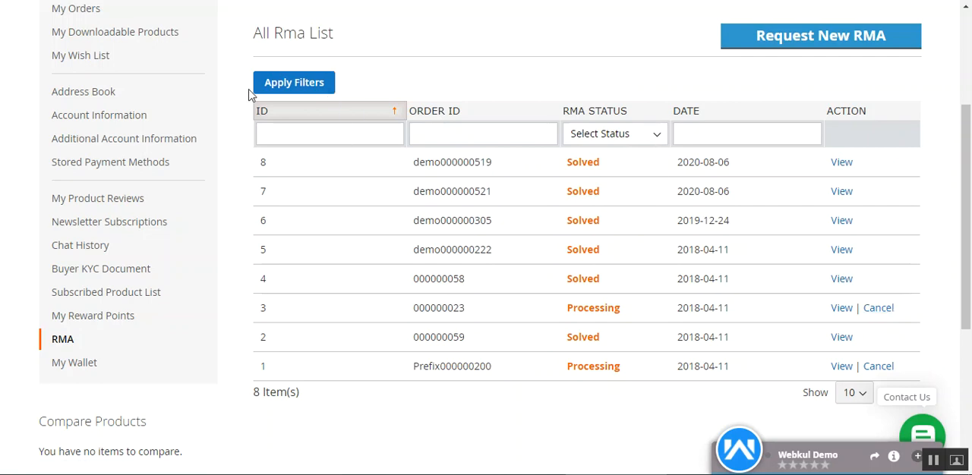
Examine the RMA list's Order ID filter and the choices offered by its RMA Status filter
{"action": "left_click", "coordinate": [479, 134]}
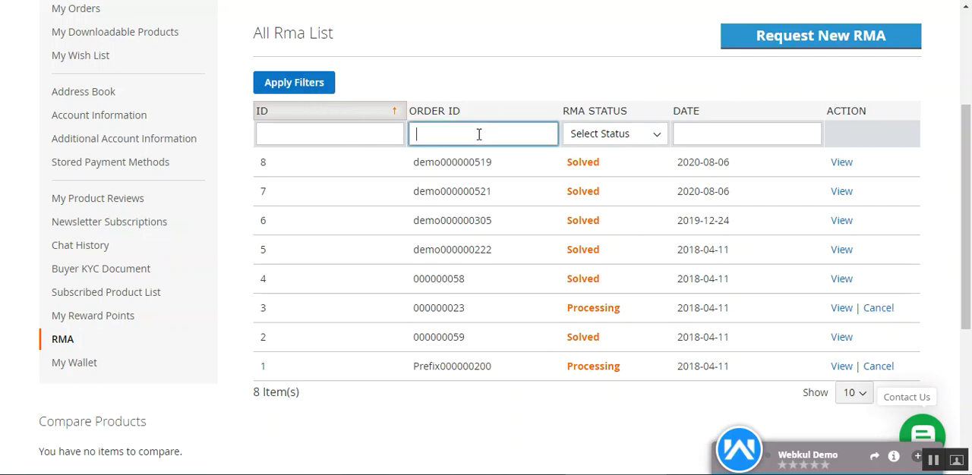
{"action": "left_click", "coordinate": [658, 137]}
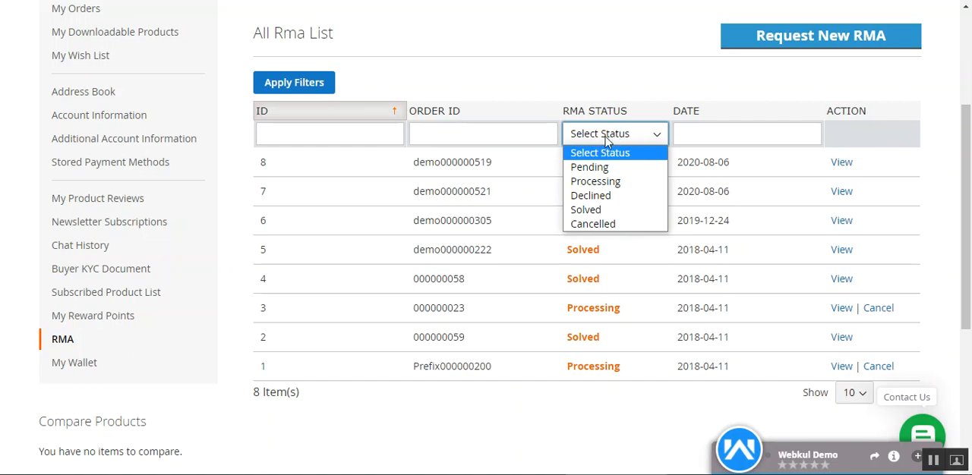
{"action": "left_click", "coordinate": [722, 82]}
Start a new RMA request and look over its order selection list and return form
{"action": "scroll", "coordinate": [403, 187], "scroll_direction": "up", "scroll_amount": 1}
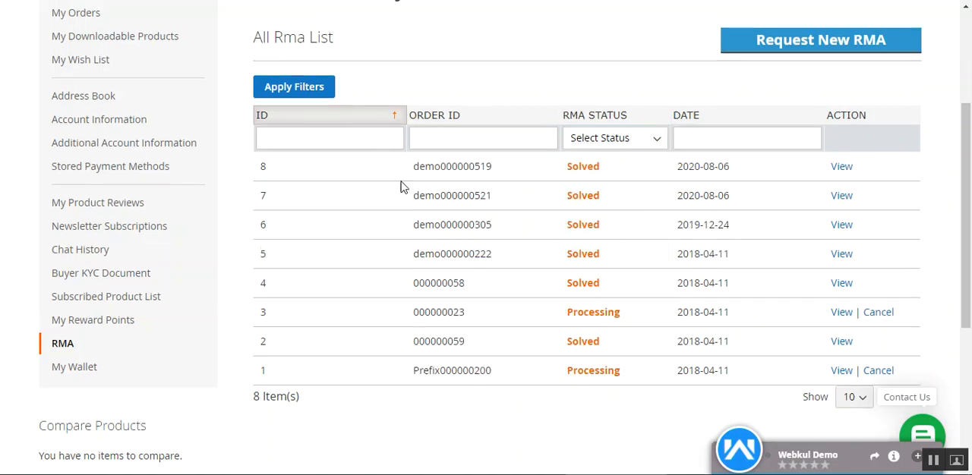
{"action": "scroll", "coordinate": [403, 187], "scroll_direction": "up", "scroll_amount": 2}
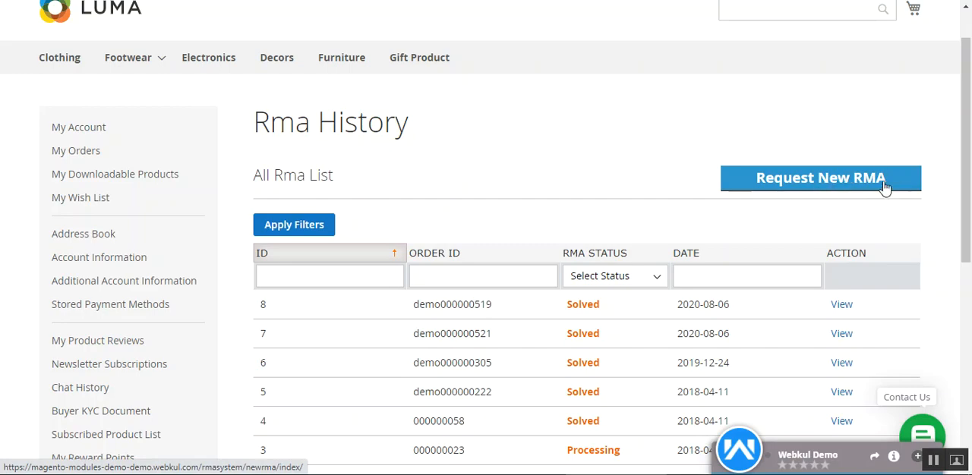
{"action": "scroll", "coordinate": [968, 216], "scroll_direction": "down", "scroll_amount": 2}
{"action": "scroll", "coordinate": [967, 216], "scroll_direction": "up", "scroll_amount": 1}
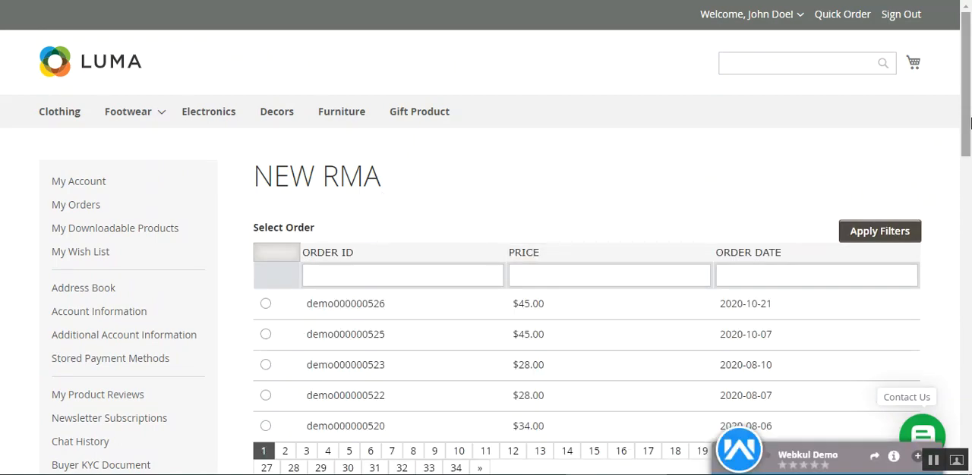
{"action": "left_click_drag", "start_coordinate": [969, 118], "coordinate": [969, 161]}
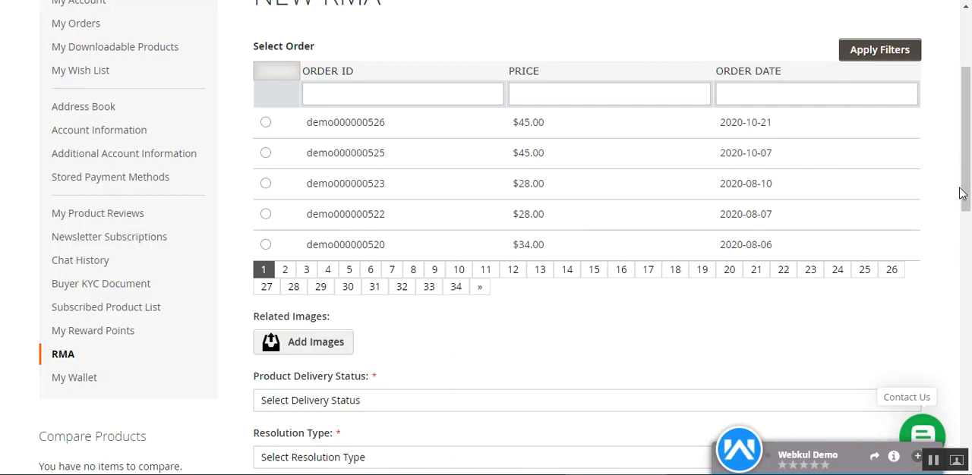
{"action": "mouse_move", "coordinate": [970, 156]}
{"action": "left_mouse_down"}
{"action": "mouse_move", "coordinate": [970, 83]}
{"action": "mouse_move", "coordinate": [969, 379]}
{"action": "mouse_move", "coordinate": [970, 142]}
{"action": "left_mouse_up"}
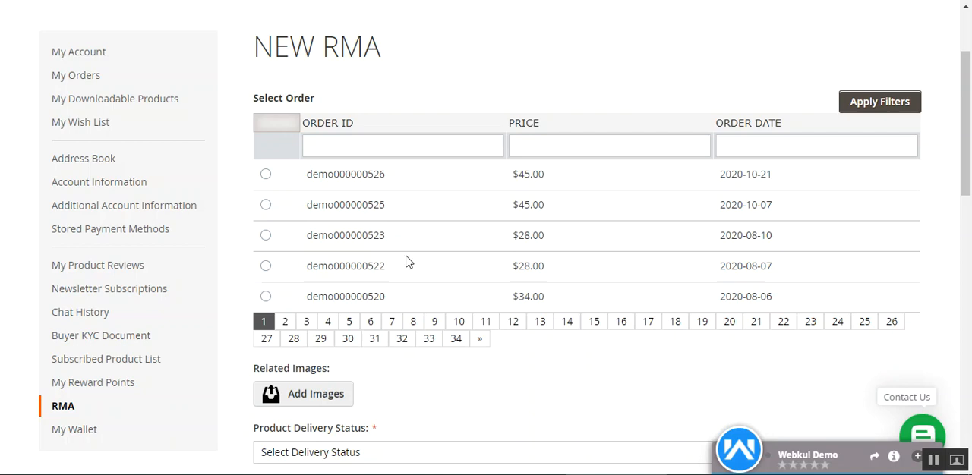
Select the order dated 2020-10-21 and then the one dated 2020-10-07 to view the items ordered in each
{"action": "left_click", "coordinate": [265, 173]}
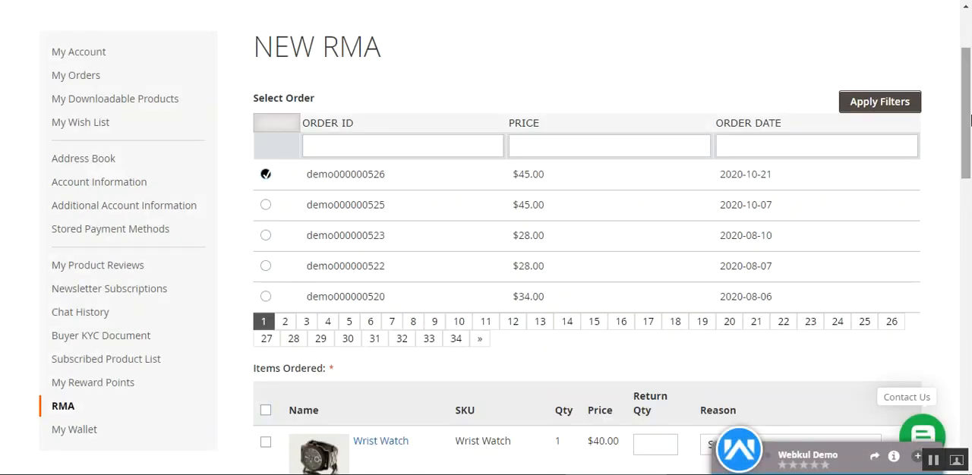
{"action": "left_click_drag", "start_coordinate": [970, 152], "coordinate": [970, 224]}
{"action": "left_click_drag", "start_coordinate": [255, 108], "coordinate": [325, 110]}
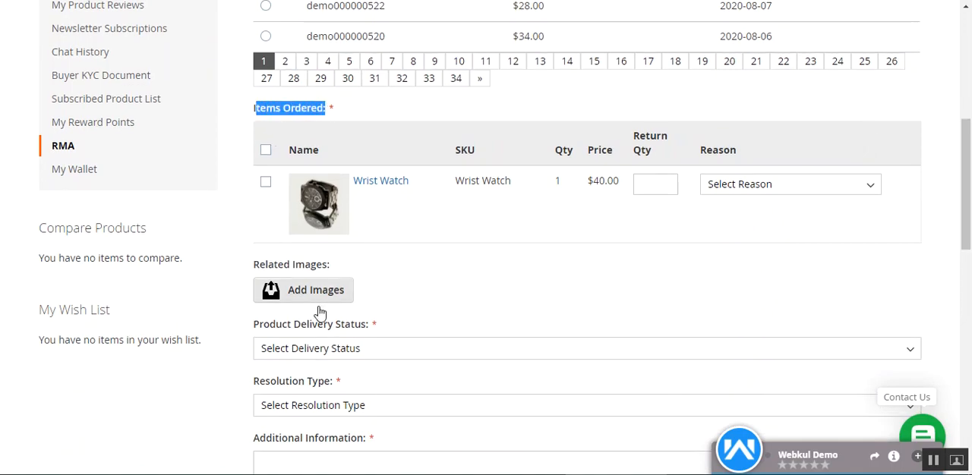
{"action": "scroll", "coordinate": [364, 315], "scroll_direction": "up", "scroll_amount": 1}
{"action": "scroll", "coordinate": [483, 308], "scroll_direction": "up", "scroll_amount": 2}
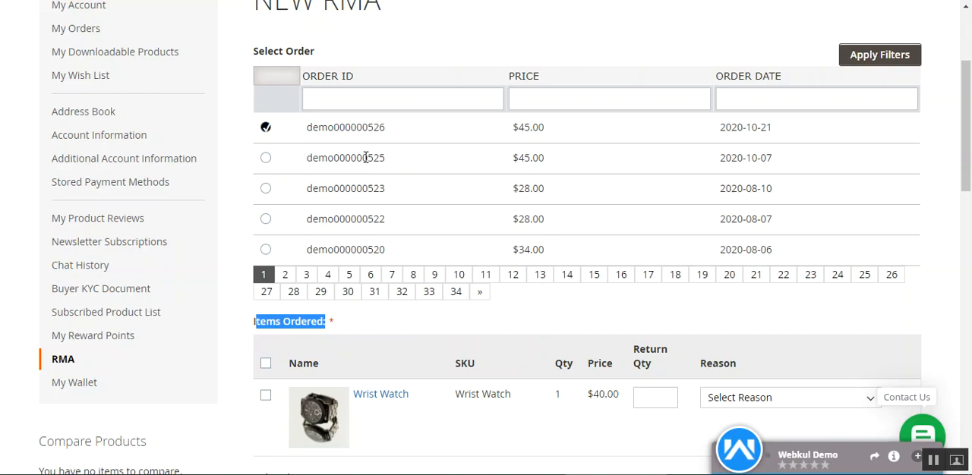
{"action": "scroll", "coordinate": [380, 409], "scroll_direction": "down", "scroll_amount": 3}
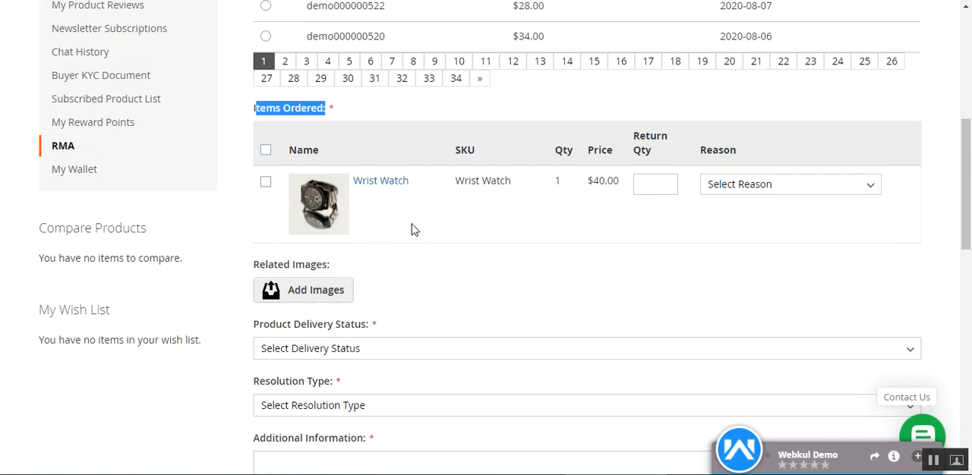
{"action": "scroll", "coordinate": [412, 227], "scroll_direction": "up", "scroll_amount": 3}
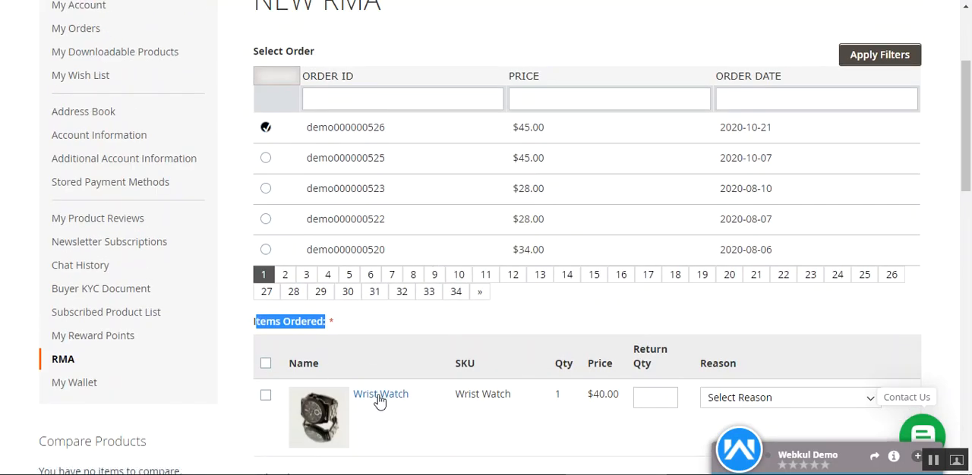
{"action": "left_click", "coordinate": [265, 159]}
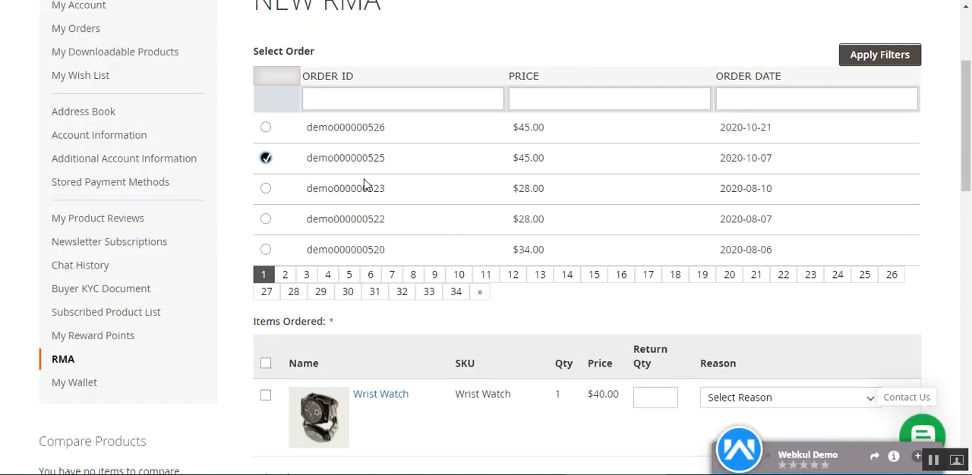
Select the $34.00 order dated 2020-08-06 for the return and check its ordered items
{"action": "left_click", "coordinate": [265, 249]}
{"action": "scroll", "coordinate": [474, 360], "scroll_direction": "down", "scroll_amount": 2}
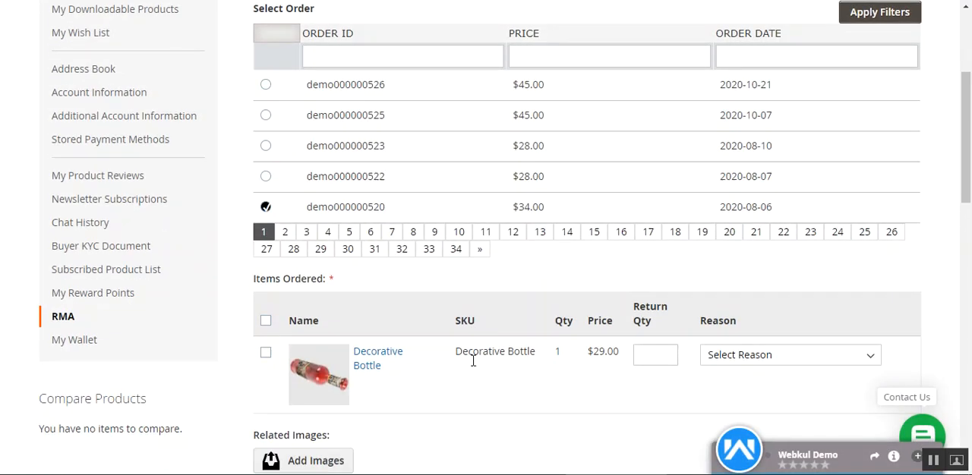
{"action": "scroll", "coordinate": [434, 357], "scroll_direction": "up", "scroll_amount": 2}
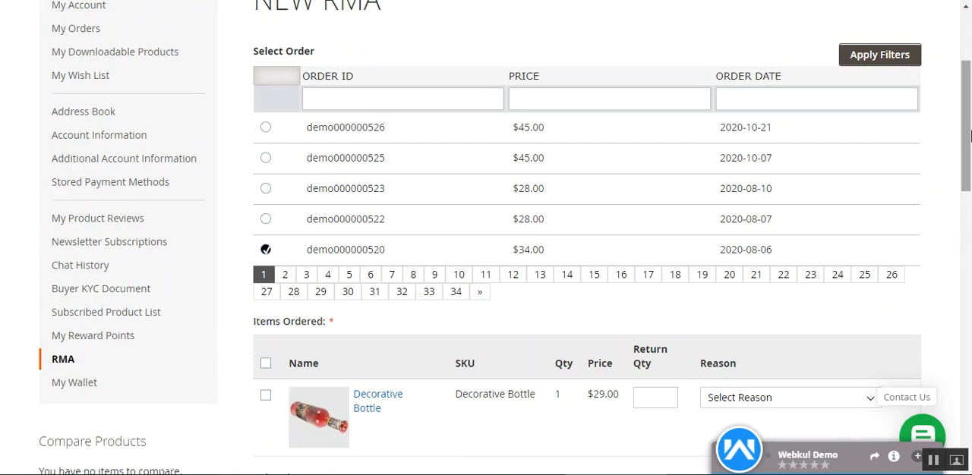
{"action": "scroll", "coordinate": [970, 135], "scroll_direction": "down", "scroll_amount": 2}
{"action": "scroll", "coordinate": [364, 228], "scroll_direction": "up", "scroll_amount": 3}
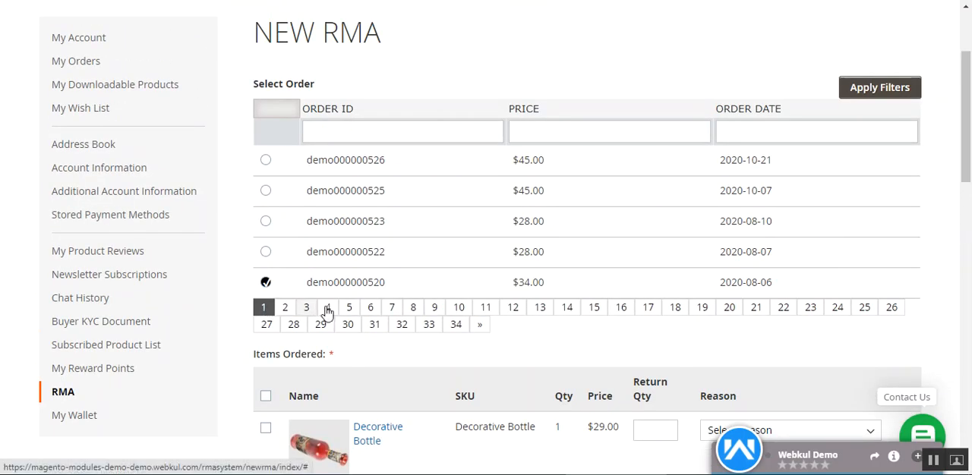
{"action": "left_click_drag", "start_coordinate": [307, 281], "coordinate": [397, 288]}
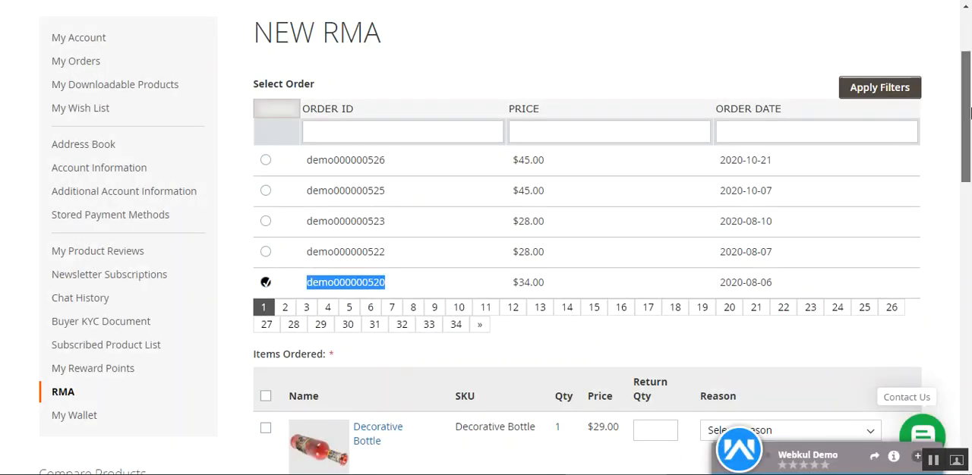
Set the Decorative Bottle's return quantity to 1 and its return reason to Quality issue
{"action": "scroll", "coordinate": [970, 112], "scroll_direction": "down", "scroll_amount": 4}
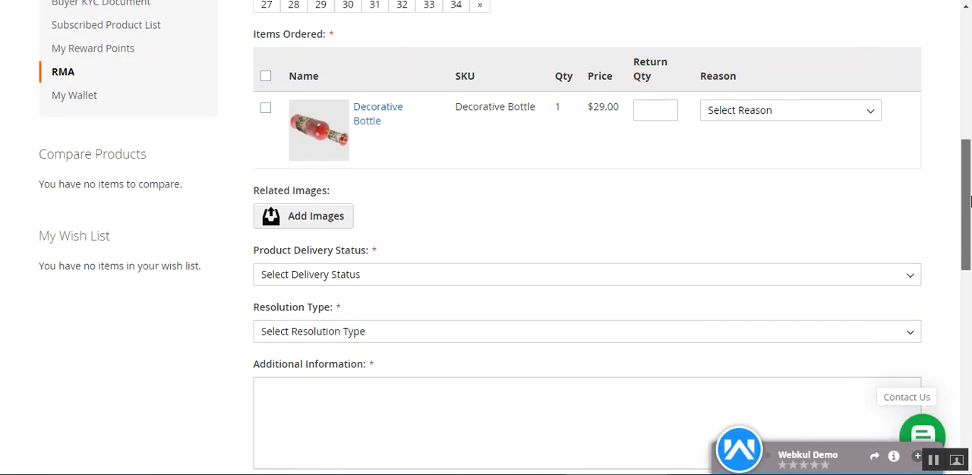
{"action": "left_click", "coordinate": [661, 107]}
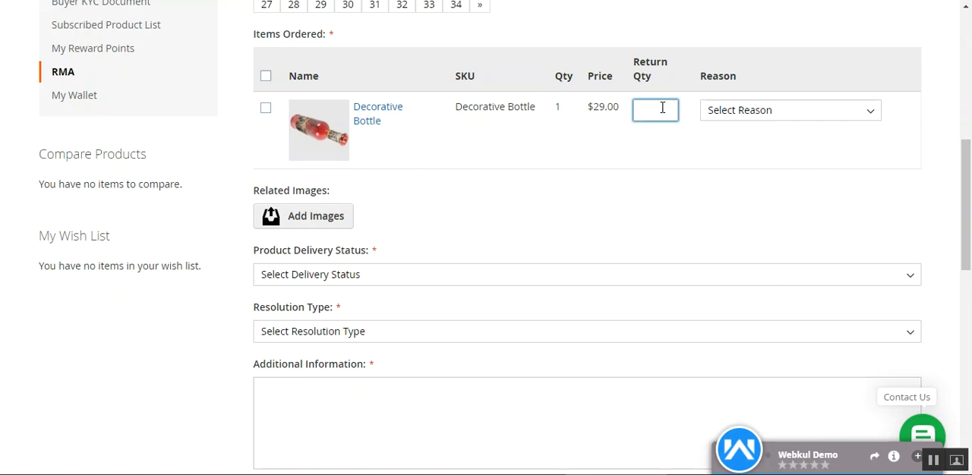
{"action": "left_click", "coordinate": [748, 113]}
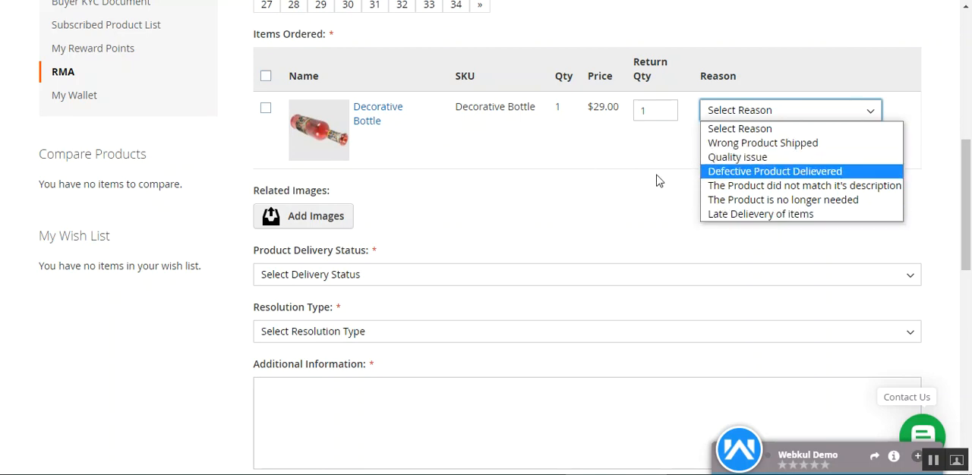
{"action": "left_click", "coordinate": [768, 159]}
{"action": "left_click", "coordinate": [497, 193]}
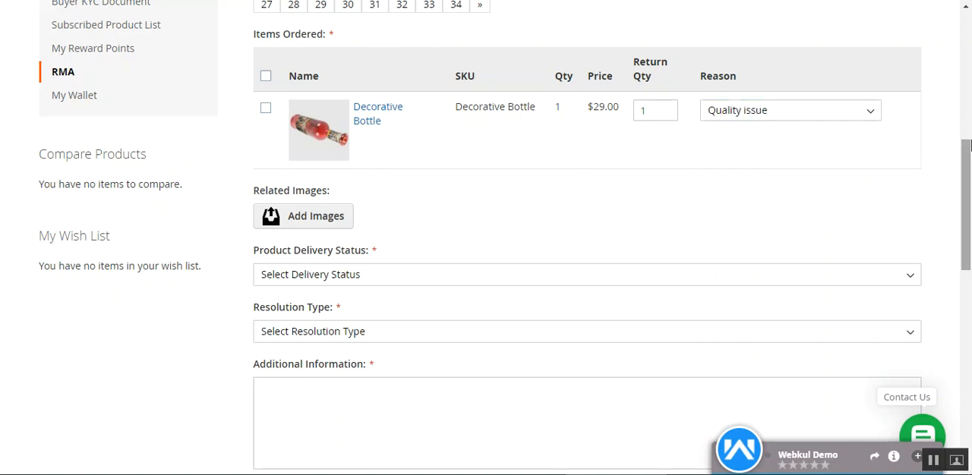
Change the Decorative Bottle's return reason to Defective Product Delievered
{"action": "scroll", "coordinate": [970, 174], "scroll_direction": "down", "scroll_amount": 2}
{"action": "scroll", "coordinate": [372, 174], "scroll_direction": "up", "scroll_amount": 1}
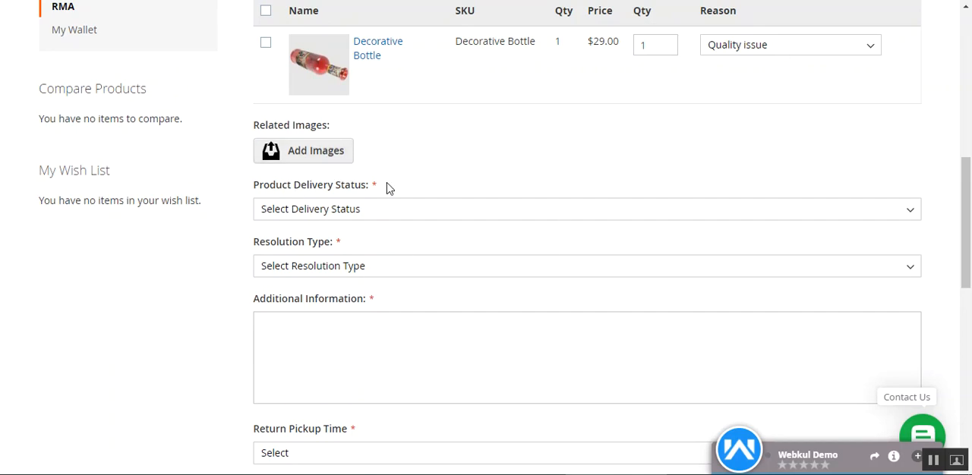
{"action": "left_click", "coordinate": [795, 41]}
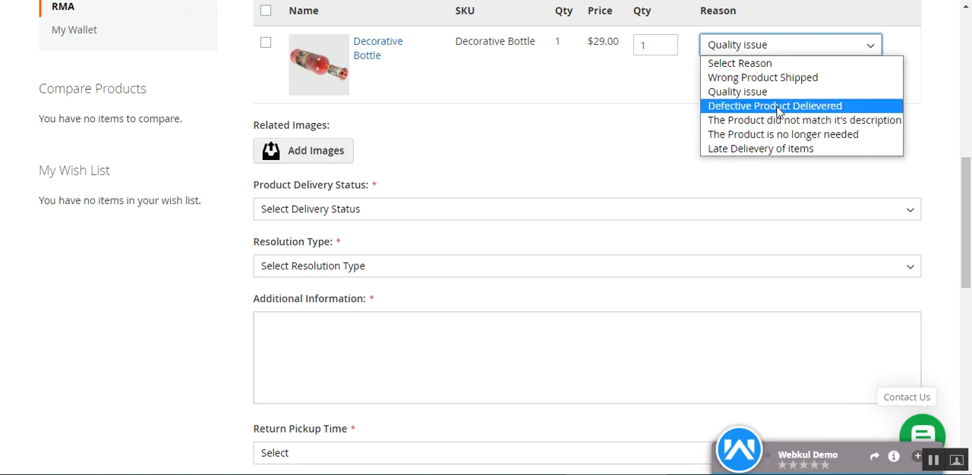
{"action": "left_click", "coordinate": [811, 109]}
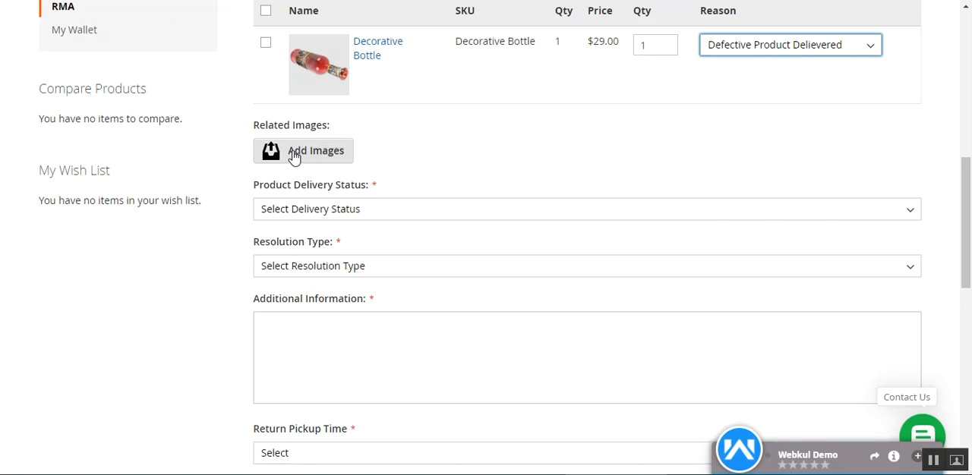
Attach 1.jpg as a related image for the return and look back over the selected order and item
{"action": "left_click", "coordinate": [320, 158]}
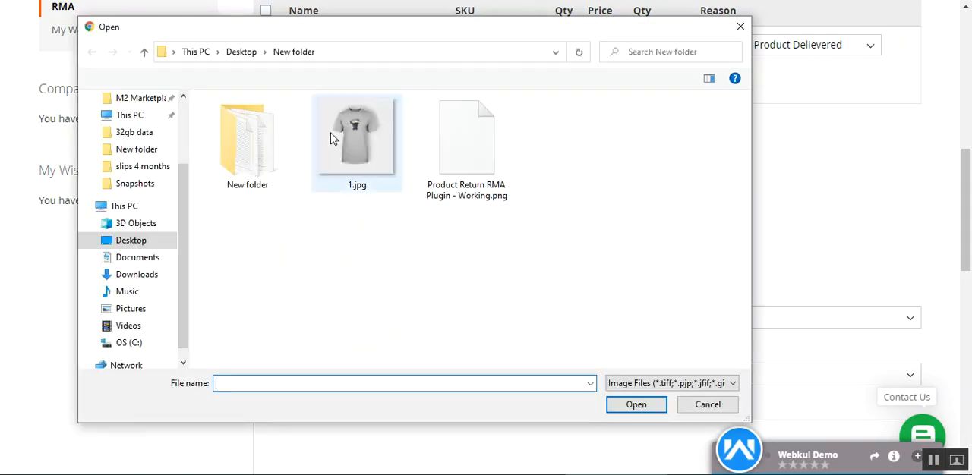
{"action": "double_click", "coordinate": [332, 134]}
{"action": "scroll", "coordinate": [444, 200], "scroll_direction": "down", "scroll_amount": 1}
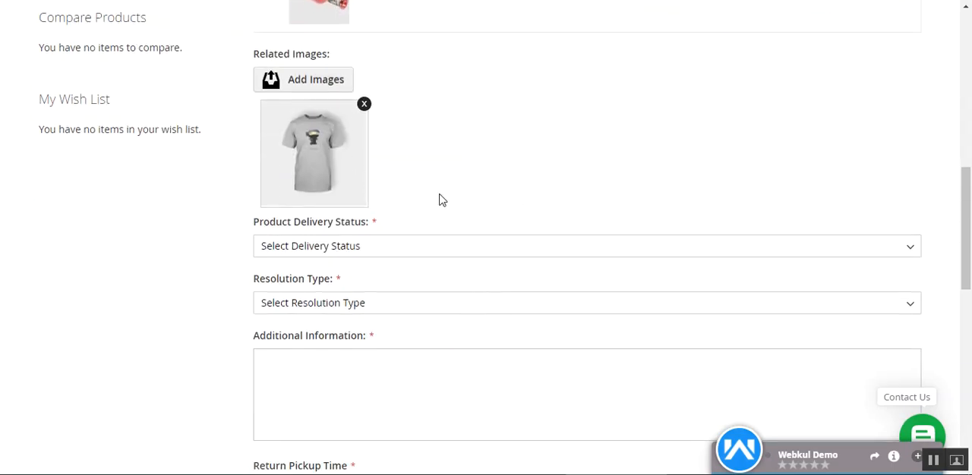
{"action": "scroll", "coordinate": [368, 203], "scroll_direction": "up", "scroll_amount": 4}
{"action": "scroll", "coordinate": [293, 223], "scroll_direction": "down", "scroll_amount": 5}
{"action": "scroll", "coordinate": [417, 265], "scroll_direction": "up", "scroll_amount": 3}
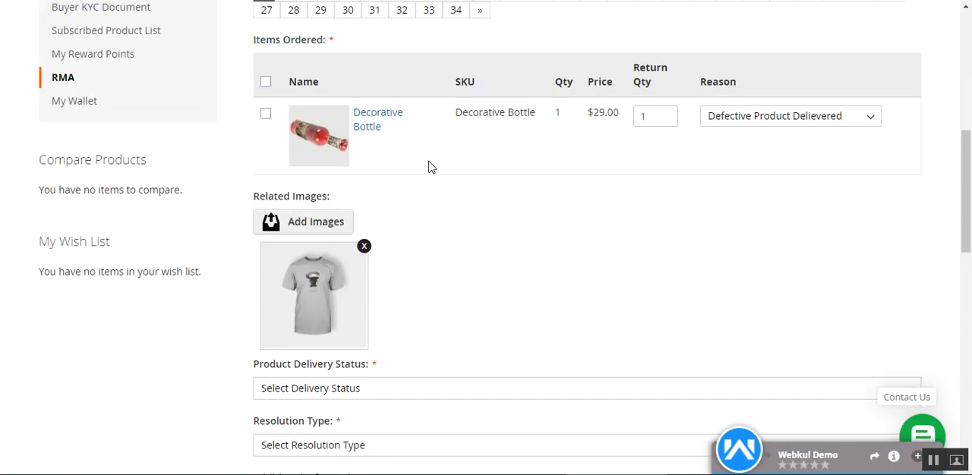
{"action": "scroll", "coordinate": [382, 135], "scroll_direction": "up", "scroll_amount": 5}
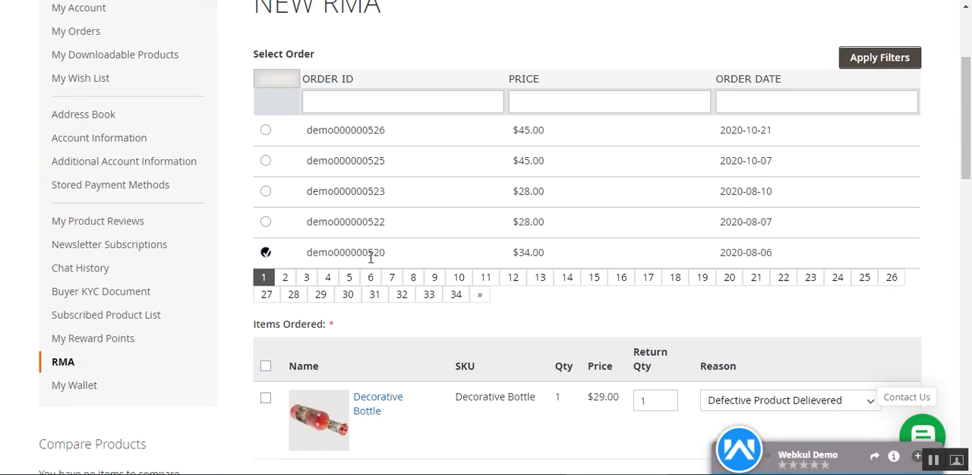
Set the product delivery status of the return to Delivered
{"action": "scroll", "coordinate": [382, 258], "scroll_direction": "down", "scroll_amount": 2}
{"action": "scroll", "coordinate": [382, 258], "scroll_direction": "down", "scroll_amount": 7}
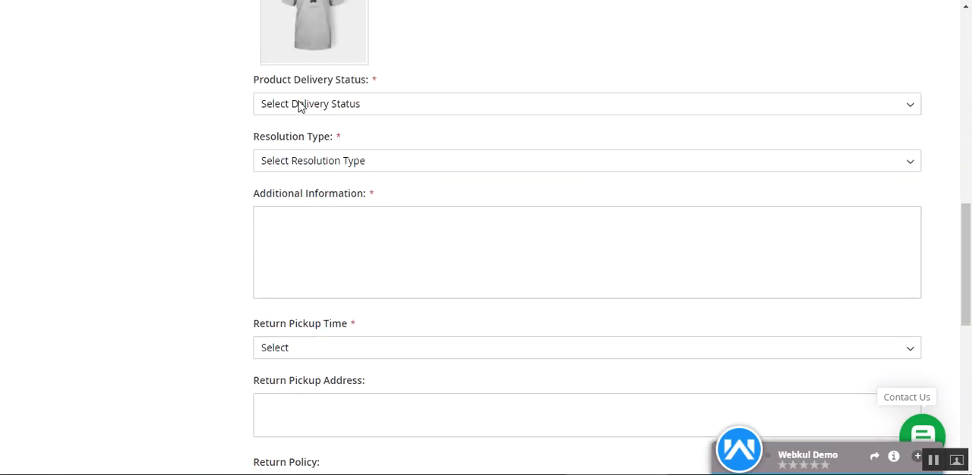
{"action": "left_click_drag", "start_coordinate": [261, 85], "coordinate": [364, 89]}
{"action": "left_click", "coordinate": [432, 78]}
{"action": "left_click", "coordinate": [393, 104]}
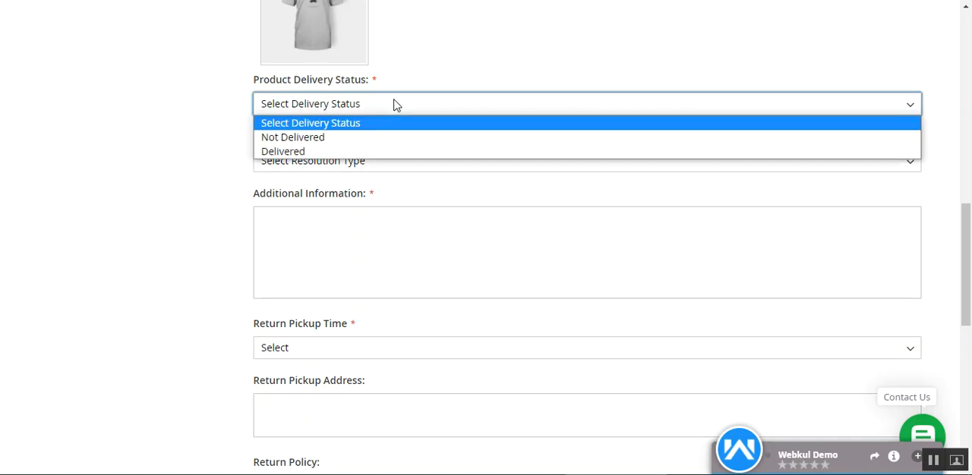
{"action": "left_click", "coordinate": [319, 155]}
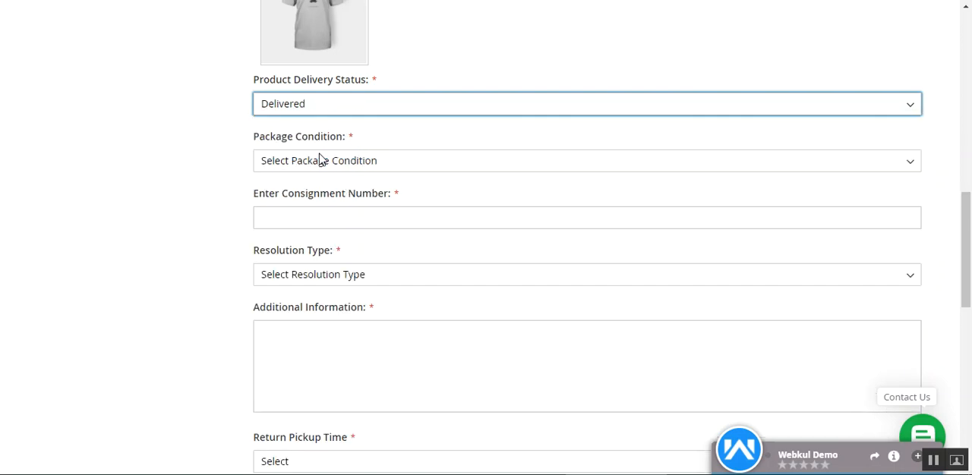
{"action": "left_click", "coordinate": [198, 158]}
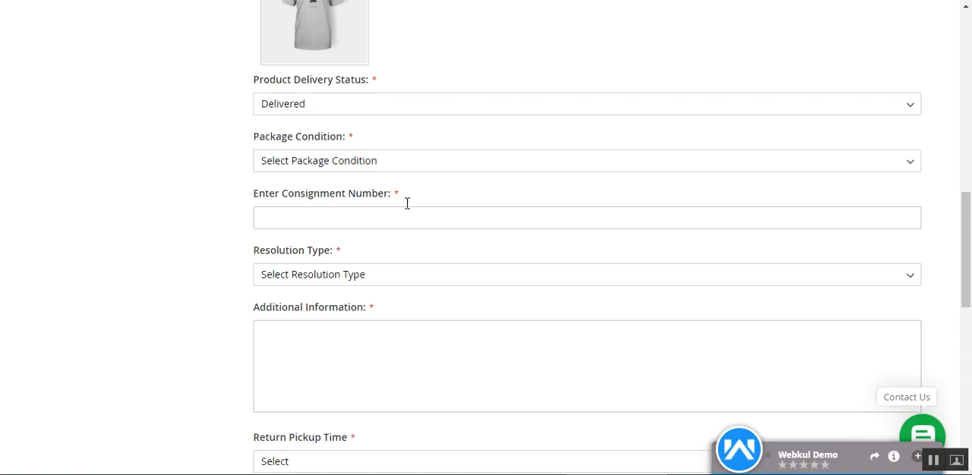
Set the package condition of the returned item to Open
{"action": "left_click_drag", "start_coordinate": [265, 138], "coordinate": [337, 139]}
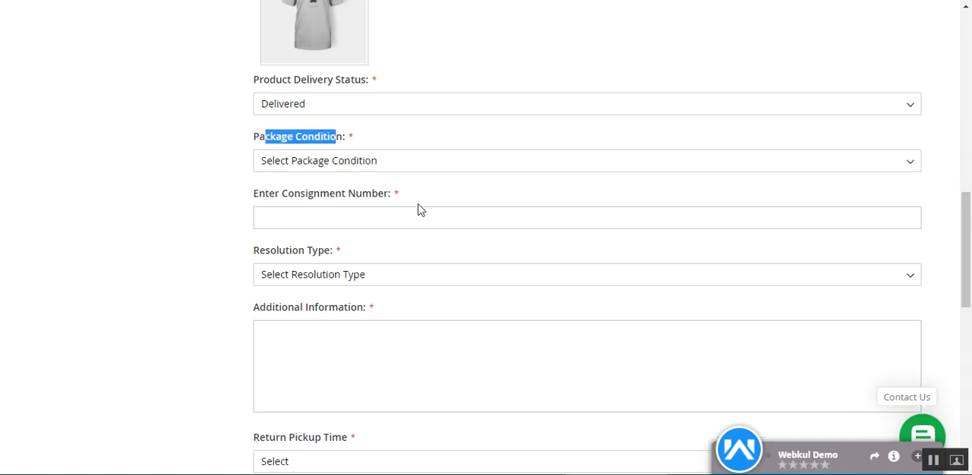
{"action": "left_click", "coordinate": [548, 164]}
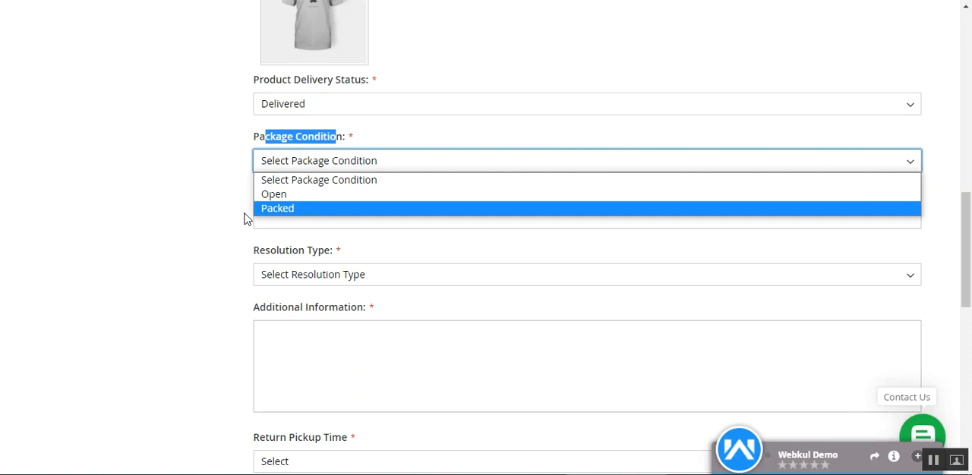
{"action": "left_click", "coordinate": [288, 199]}
{"action": "left_click", "coordinate": [207, 213]}
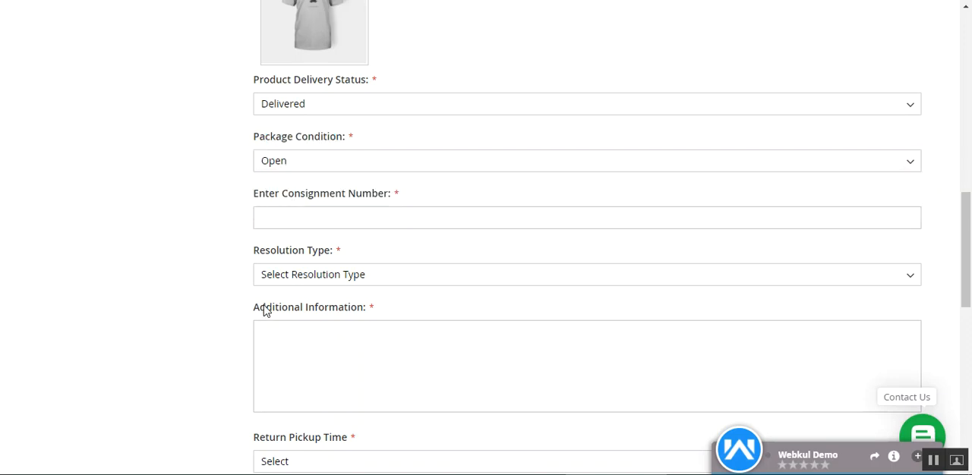
{"action": "left_click_drag", "start_coordinate": [293, 194], "coordinate": [362, 196]}
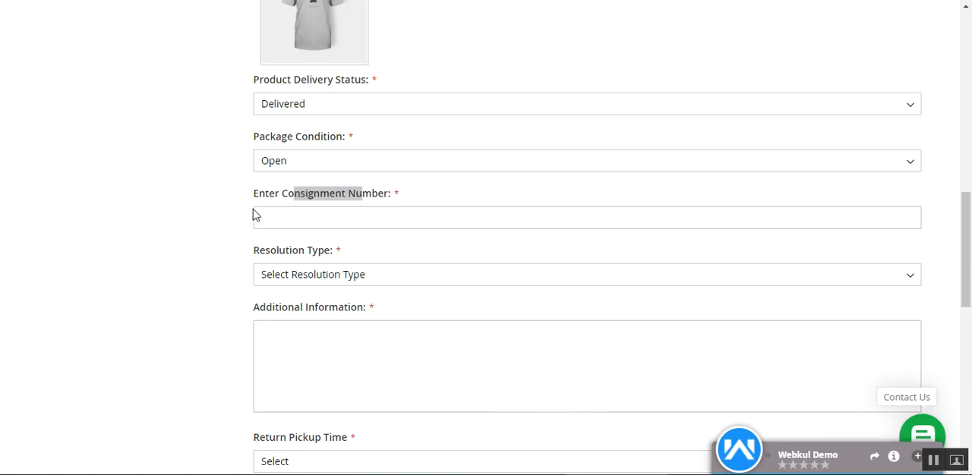
{"action": "left_click_drag", "start_coordinate": [265, 194], "coordinate": [371, 195]}
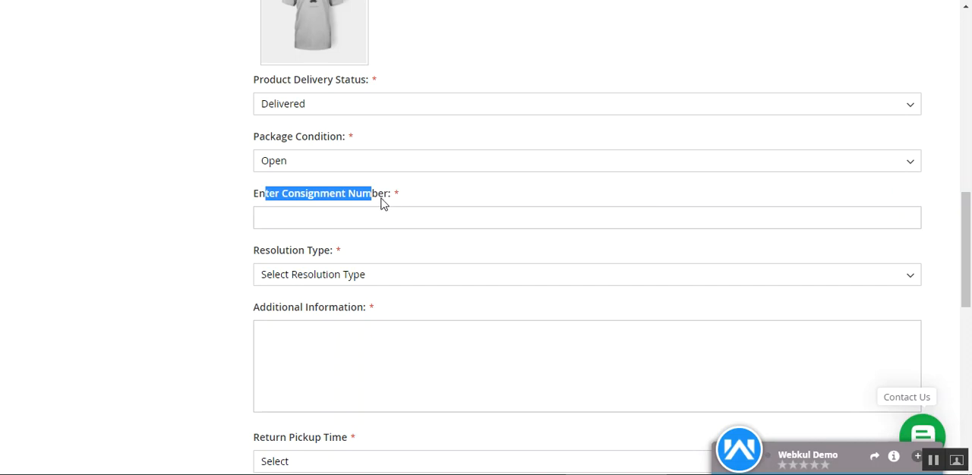
{"action": "left_click", "coordinate": [390, 196]}
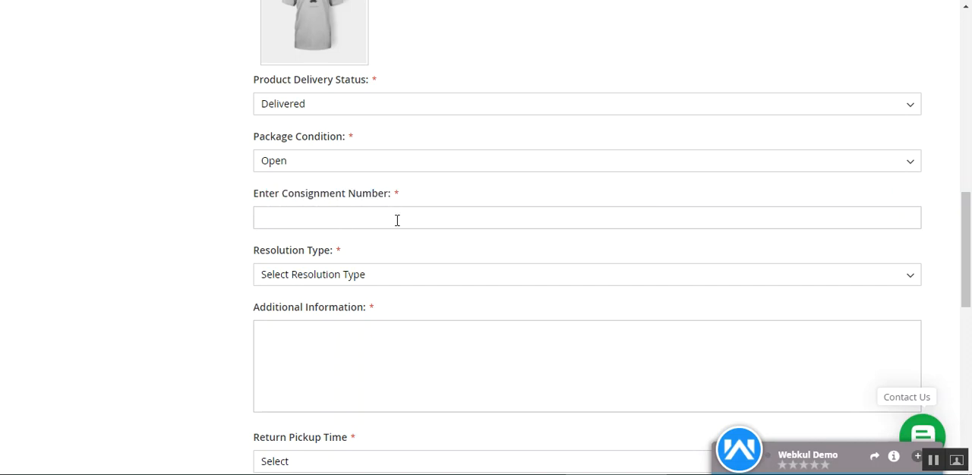
View the available resolution types and set the resolution type to Exchange
{"action": "scroll", "coordinate": [911, 235], "scroll_direction": "down", "scroll_amount": 2}
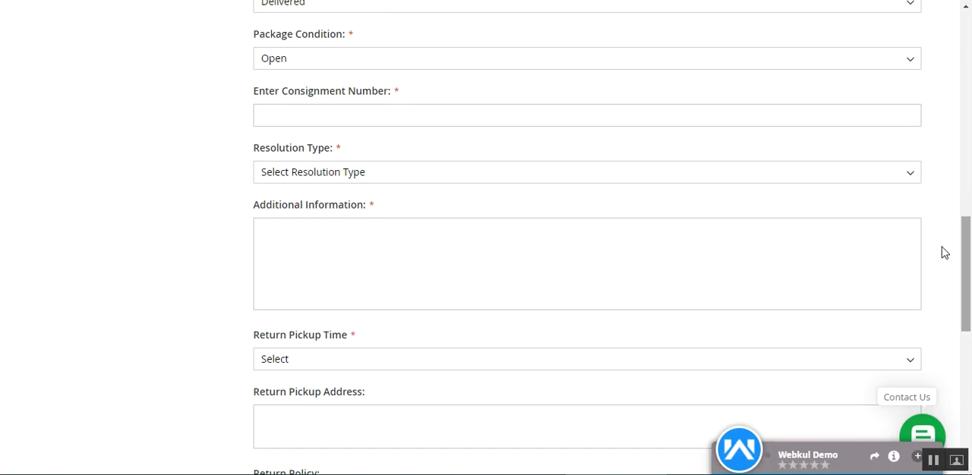
{"action": "left_click", "coordinate": [334, 173]}
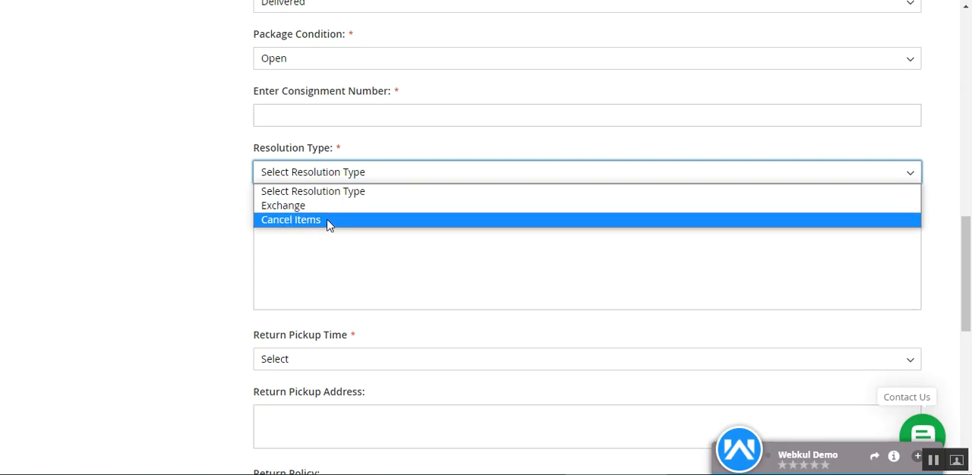
{"action": "left_click", "coordinate": [204, 216]}
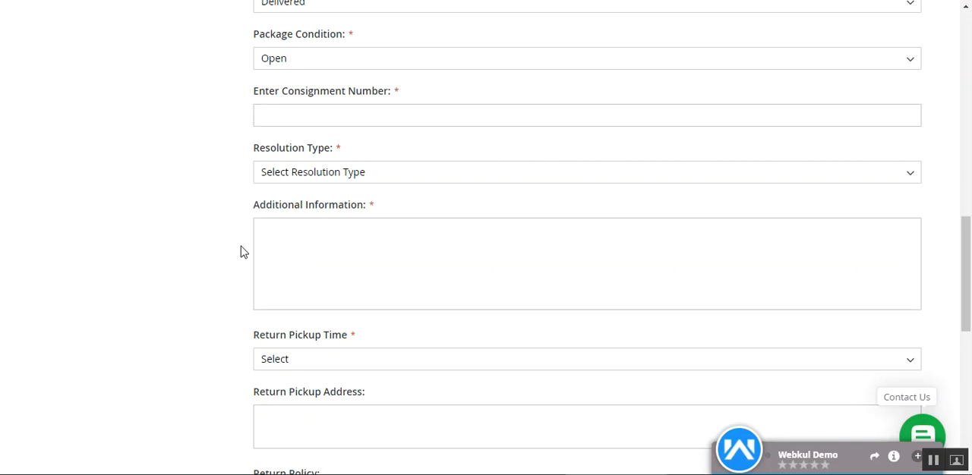
{"action": "left_click", "coordinate": [326, 178]}
{"action": "left_click", "coordinate": [304, 211]}
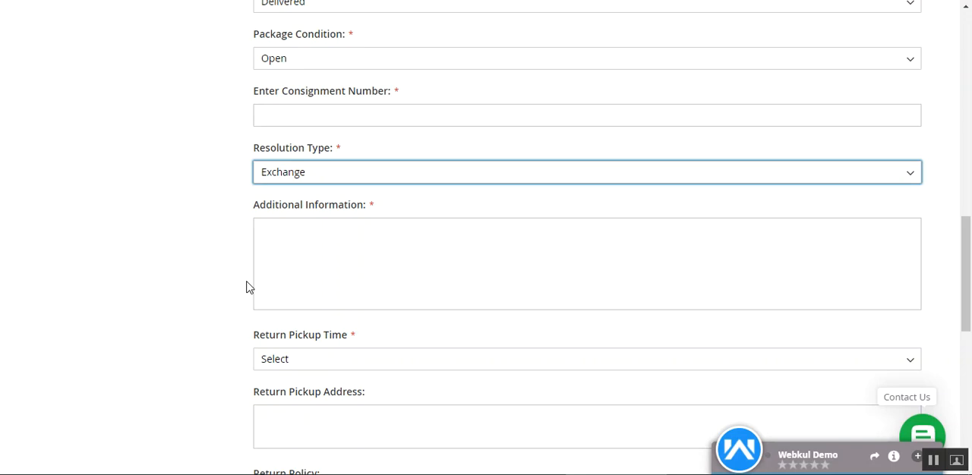
Change the return's resolution type to Cancel Items
{"action": "left_click", "coordinate": [314, 172]}
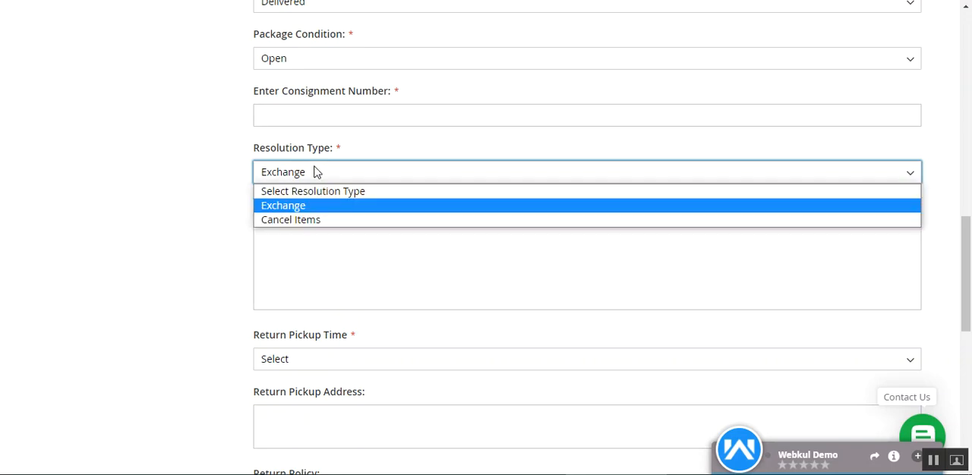
{"action": "left_click", "coordinate": [313, 219]}
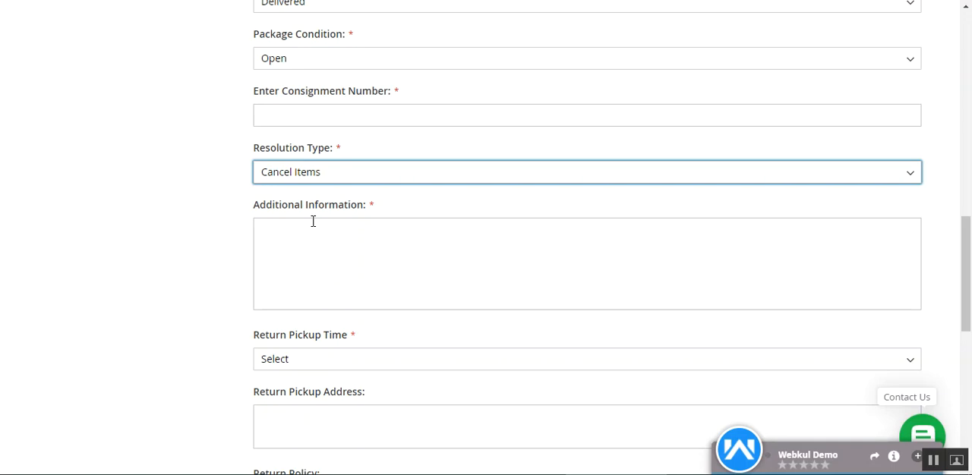
{"action": "left_click", "coordinate": [322, 175]}
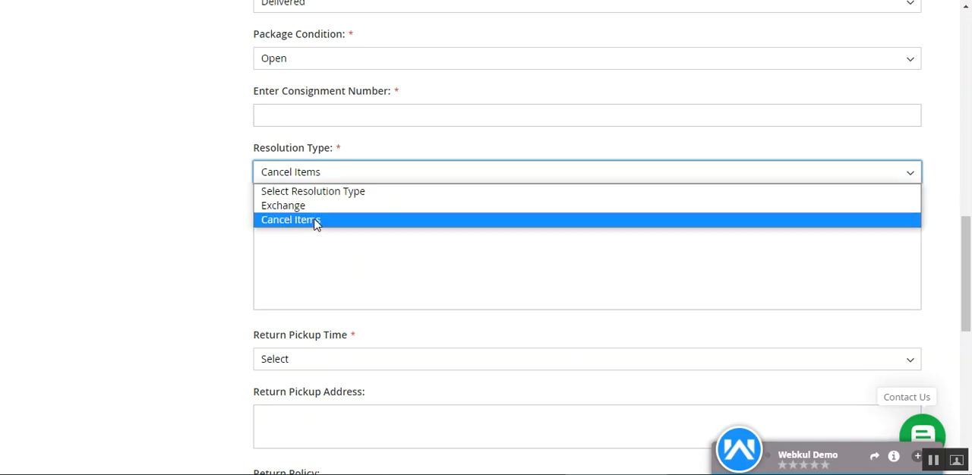
{"action": "left_click", "coordinate": [210, 219]}
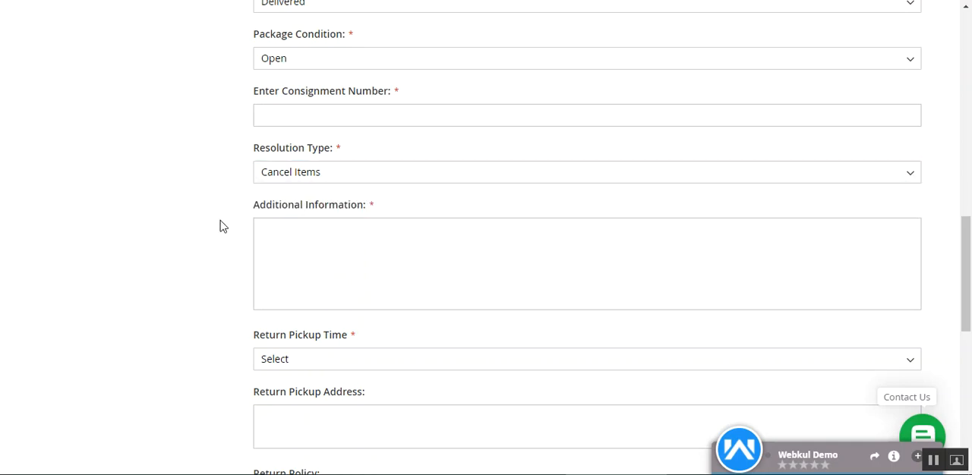
Switch the resolution type back to Exchange and look over the additional information box and return policy
{"action": "left_click", "coordinate": [310, 248]}
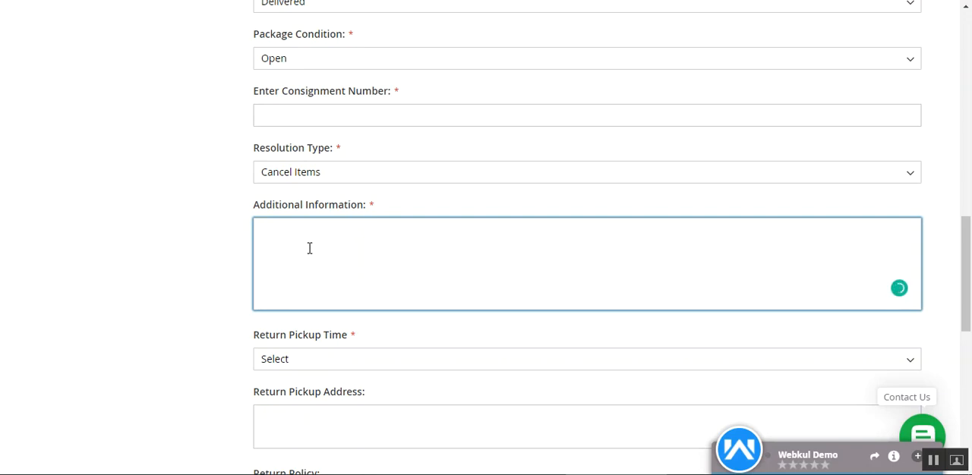
{"action": "scroll", "coordinate": [316, 281], "scroll_direction": "down", "scroll_amount": 3}
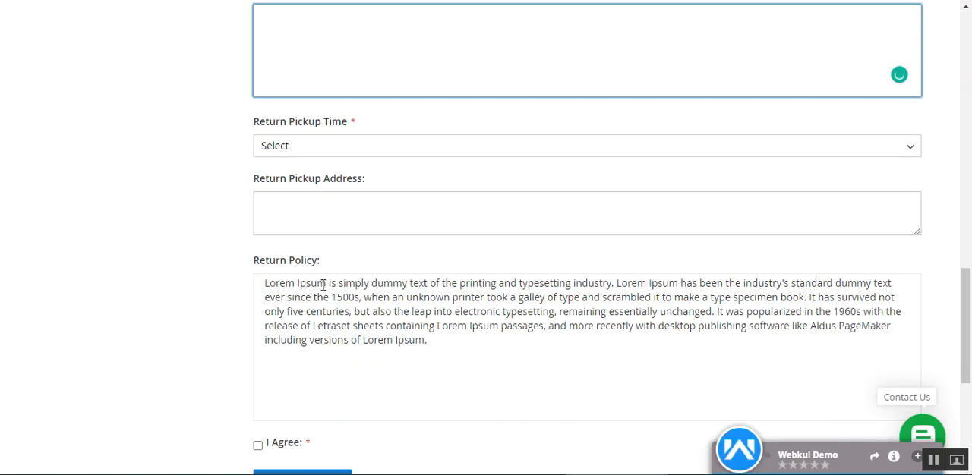
{"action": "scroll", "coordinate": [321, 284], "scroll_direction": "up", "scroll_amount": 2}
{"action": "scroll", "coordinate": [323, 284], "scroll_direction": "down", "scroll_amount": 1}
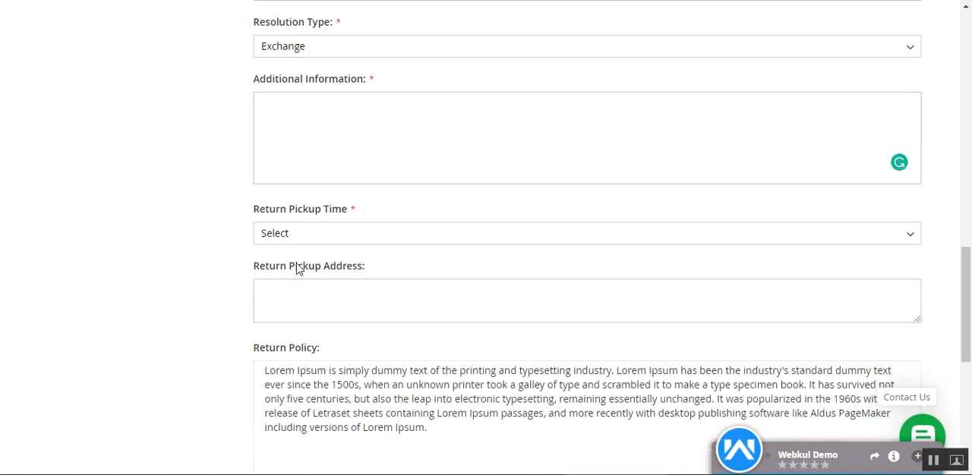
Examine the return pickup time options and the return pickup address field without filling them in
{"action": "left_click_drag", "start_coordinate": [245, 209], "coordinate": [343, 215]}
{"action": "left_click", "coordinate": [381, 217]}
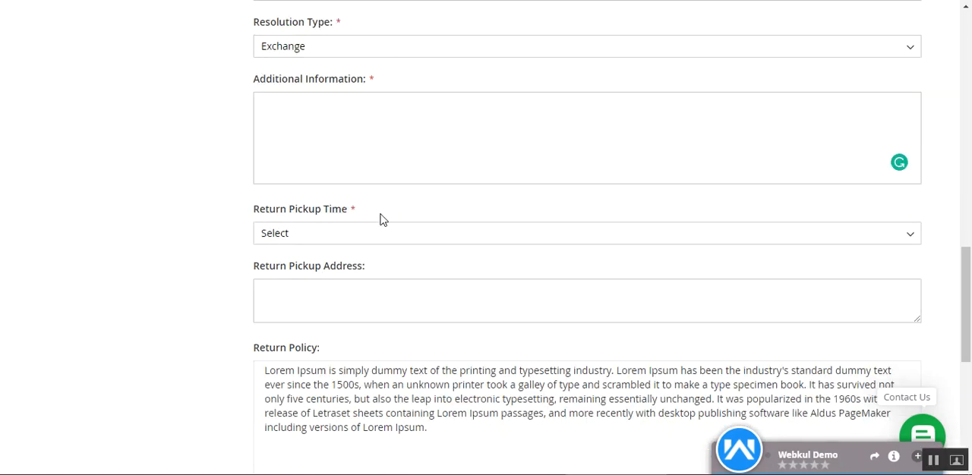
{"action": "left_click", "coordinate": [306, 240]}
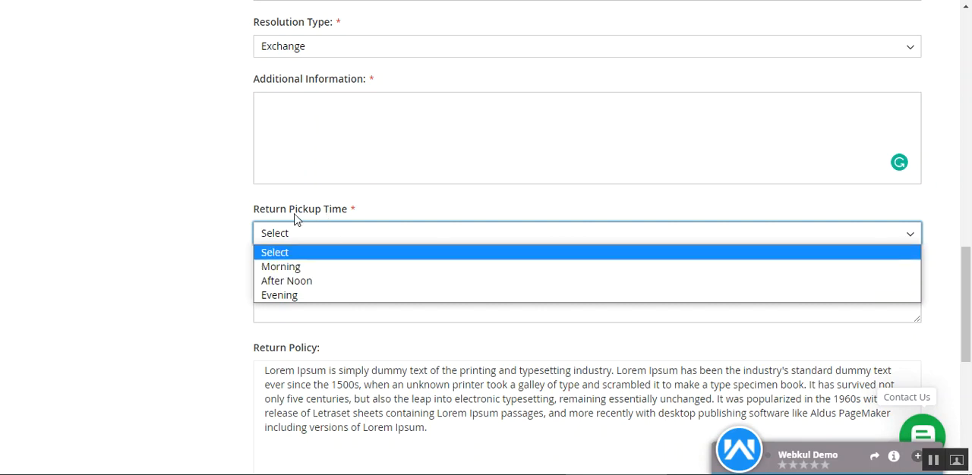
{"action": "left_click_drag", "start_coordinate": [289, 212], "coordinate": [340, 209]}
{"action": "left_click", "coordinate": [399, 205]}
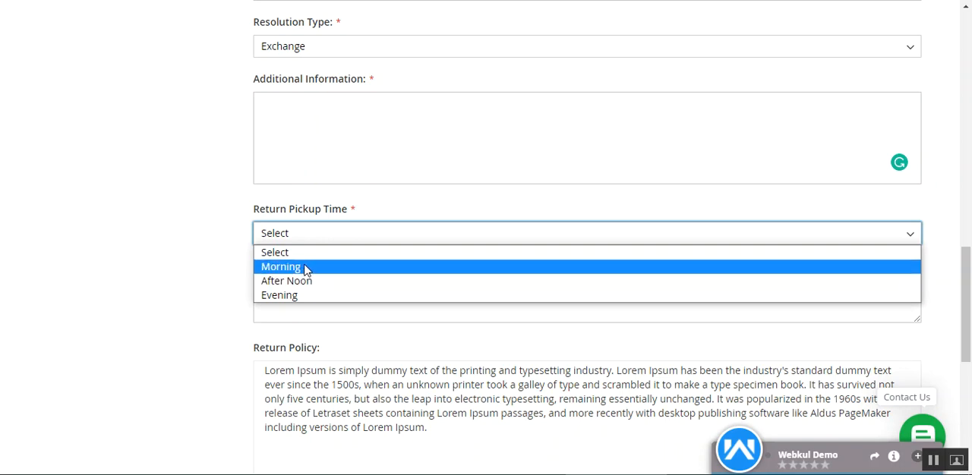
{"action": "left_click", "coordinate": [171, 320]}
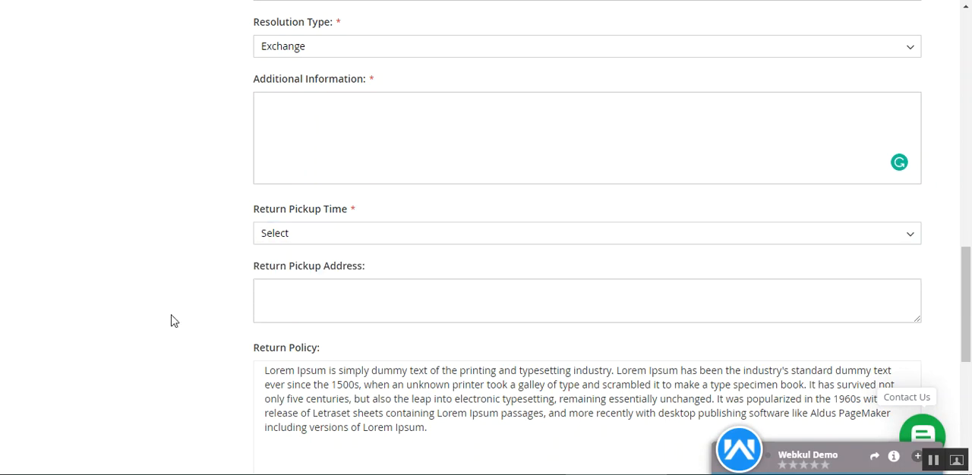
{"action": "left_click", "coordinate": [325, 303]}
{"action": "left_click_drag", "start_coordinate": [254, 278], "coordinate": [381, 280]}
{"action": "left_click", "coordinate": [400, 277]}
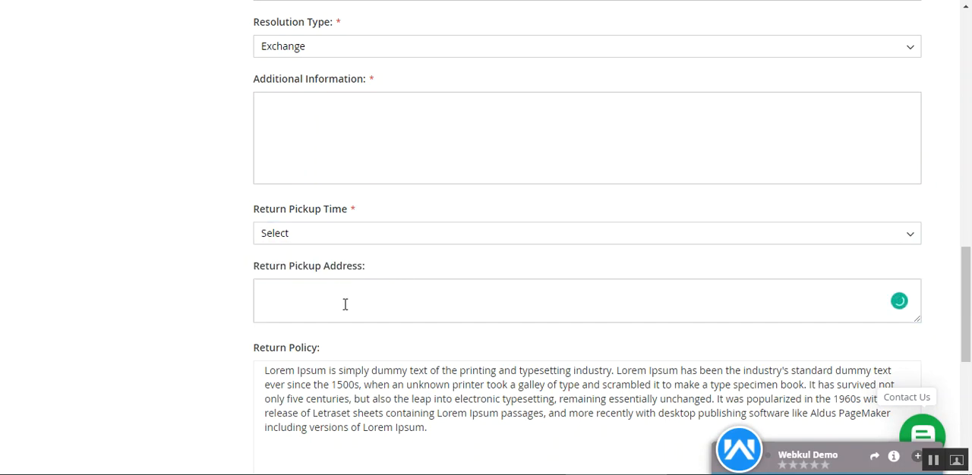
{"action": "left_click", "coordinate": [344, 304]}
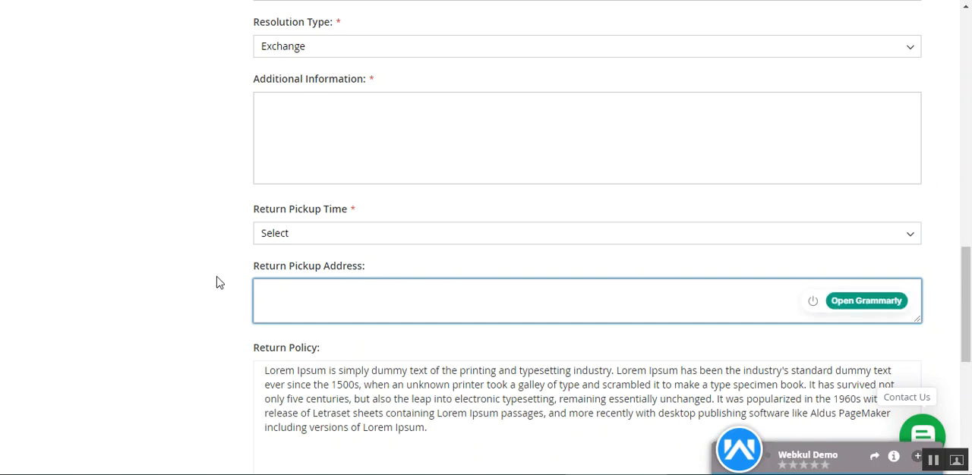
{"action": "left_click", "coordinate": [935, 275]}
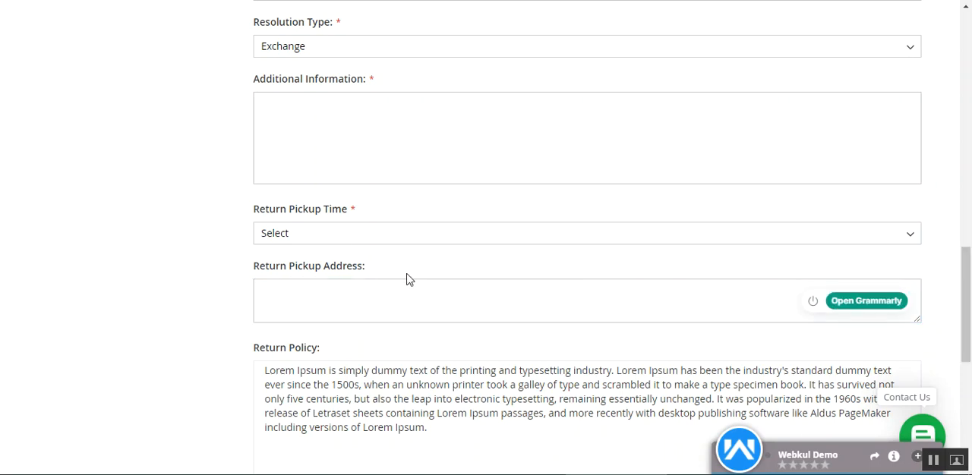
{"action": "left_click_drag", "start_coordinate": [256, 218], "coordinate": [333, 216]}
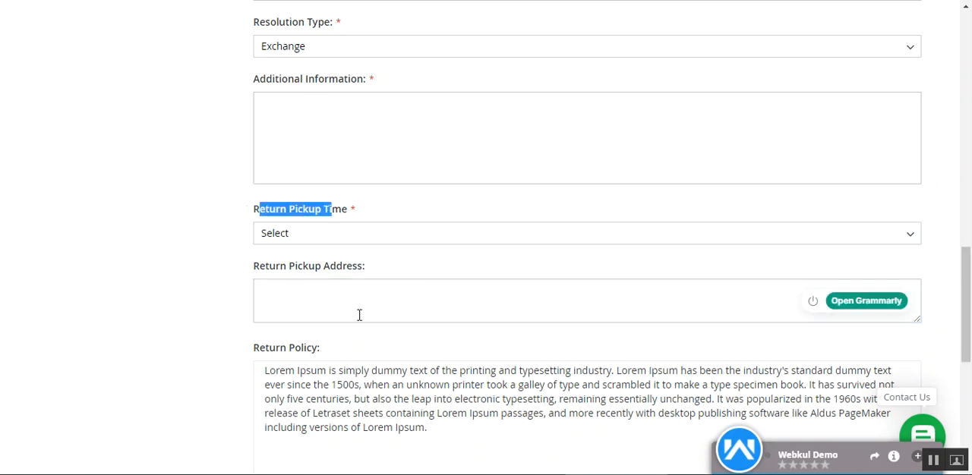
Look over the return policy text at the end of the return form and tick the I Agree checkbox
{"action": "left_click", "coordinate": [957, 236]}
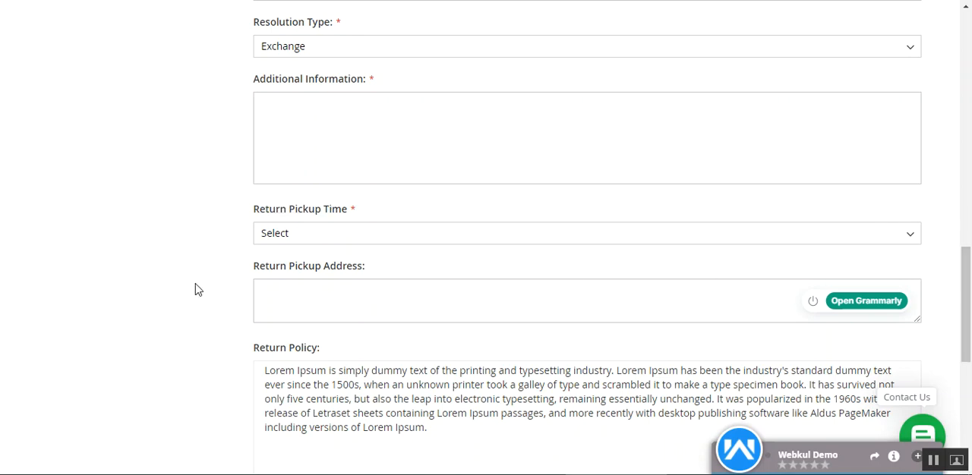
{"action": "scroll", "coordinate": [771, 290], "scroll_direction": "down", "scroll_amount": 3}
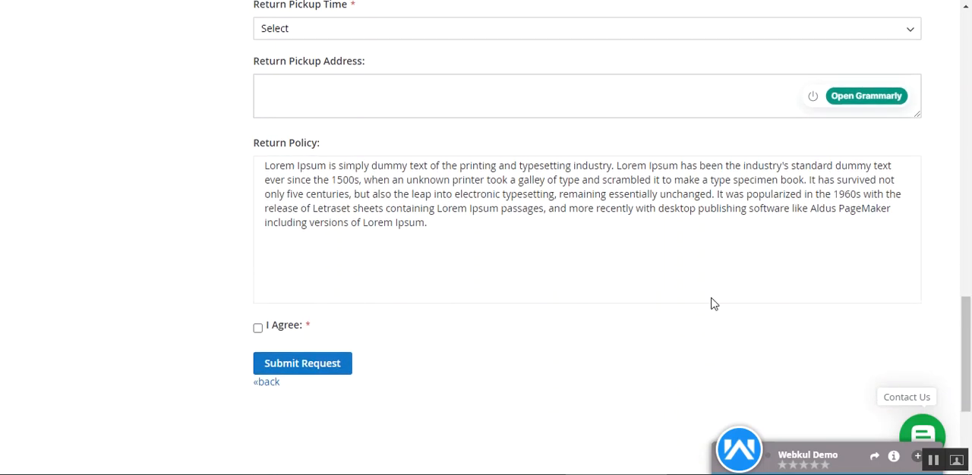
{"action": "scroll", "coordinate": [326, 232], "scroll_direction": "up", "scroll_amount": 5}
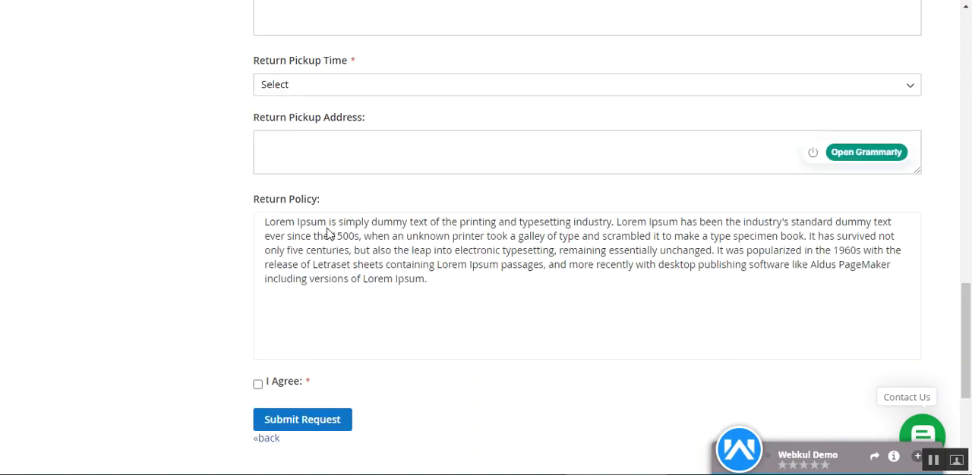
{"action": "scroll", "coordinate": [334, 250], "scroll_direction": "down", "scroll_amount": 6}
{"action": "left_click_drag", "start_coordinate": [265, 93], "coordinate": [455, 159]}
{"action": "left_click", "coordinate": [414, 199]}
{"action": "left_click", "coordinate": [258, 257]}
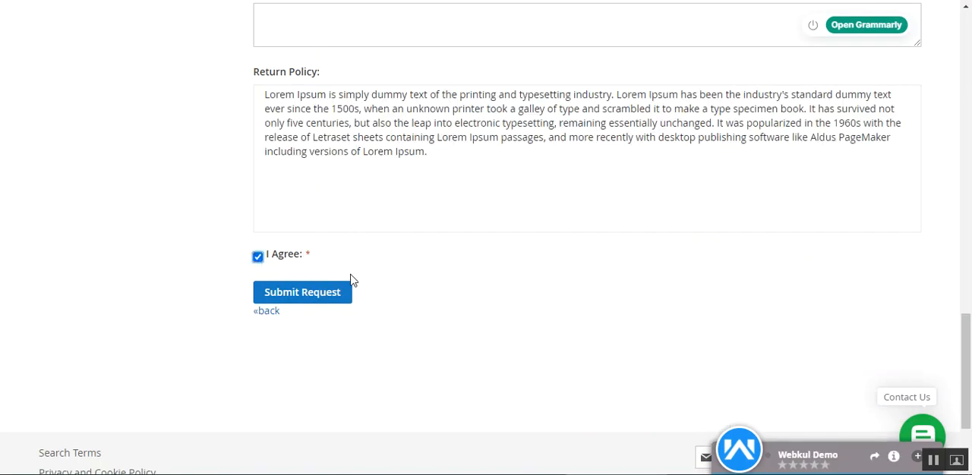
Try to submit the return request and check the form for required fields still missing, such as consignment number, additional information and pickup time
{"action": "left_click", "coordinate": [314, 303]}
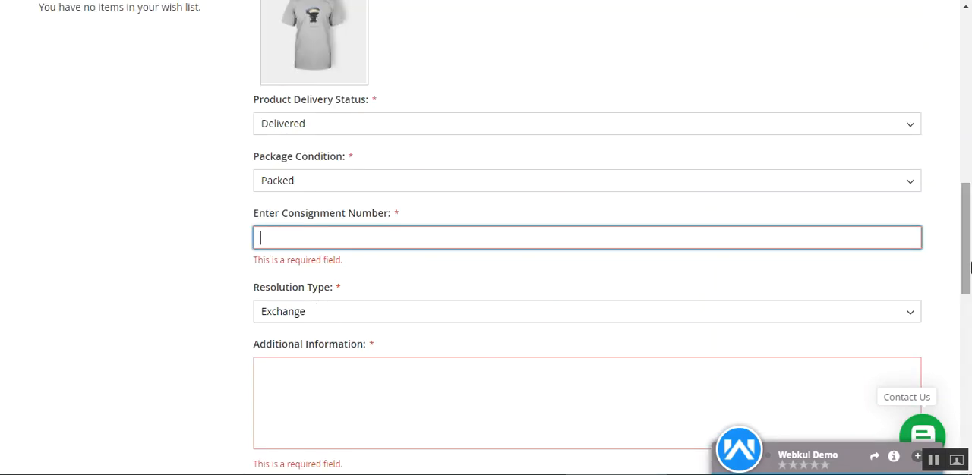
{"action": "left_click_drag", "start_coordinate": [967, 257], "coordinate": [966, 383]}
{"action": "scroll", "coordinate": [317, 347], "scroll_direction": "up", "scroll_amount": 3}
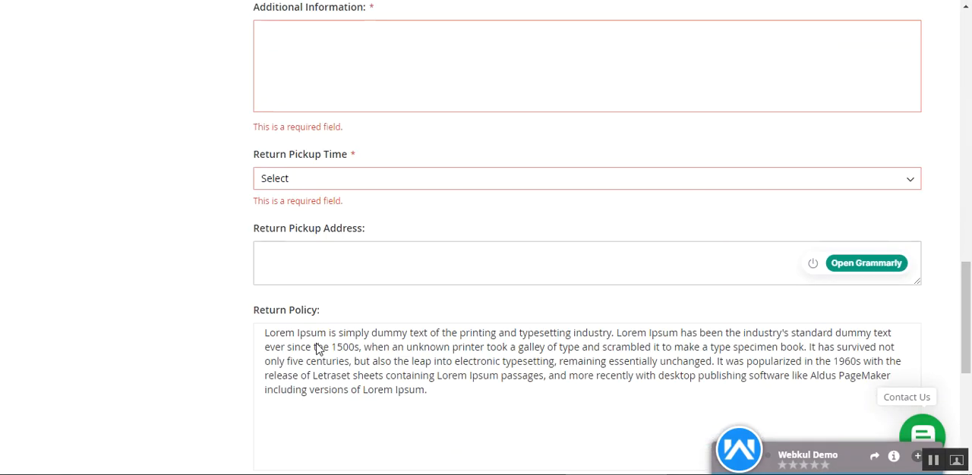
{"action": "scroll", "coordinate": [397, 249], "scroll_direction": "up", "scroll_amount": 2}
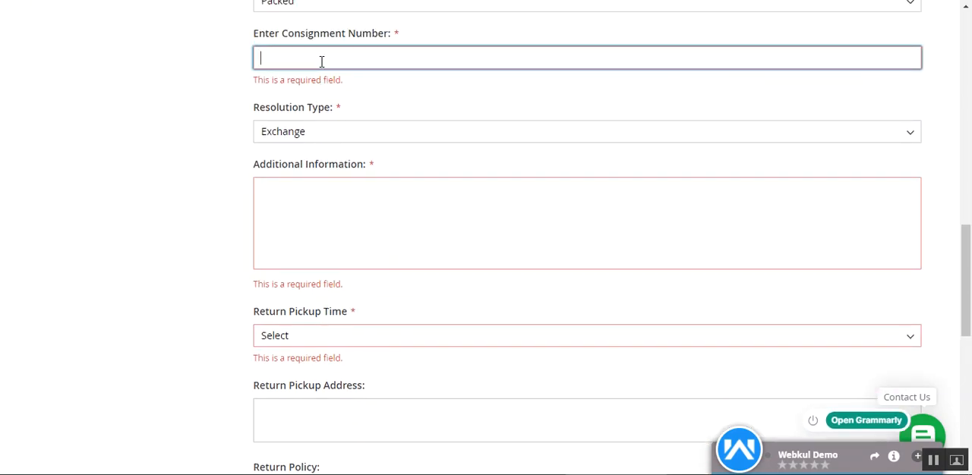
{"action": "scroll", "coordinate": [334, 76], "scroll_direction": "down", "scroll_amount": 4}
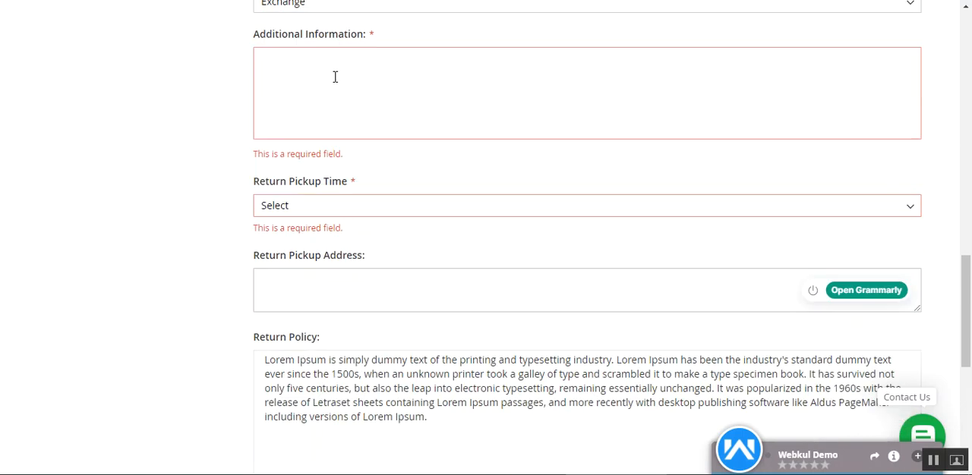
{"action": "scroll", "coordinate": [316, 288], "scroll_direction": "up", "scroll_amount": 5}
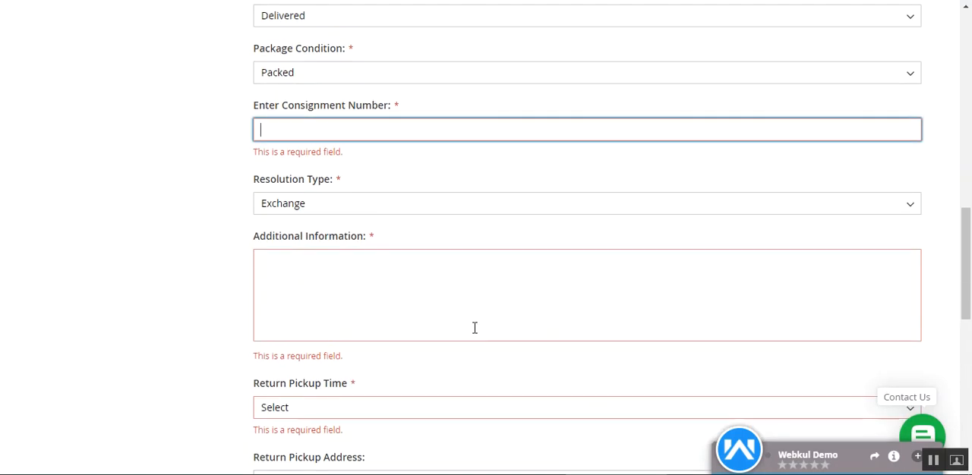
{"action": "scroll", "coordinate": [473, 327], "scroll_direction": "up", "scroll_amount": 1}
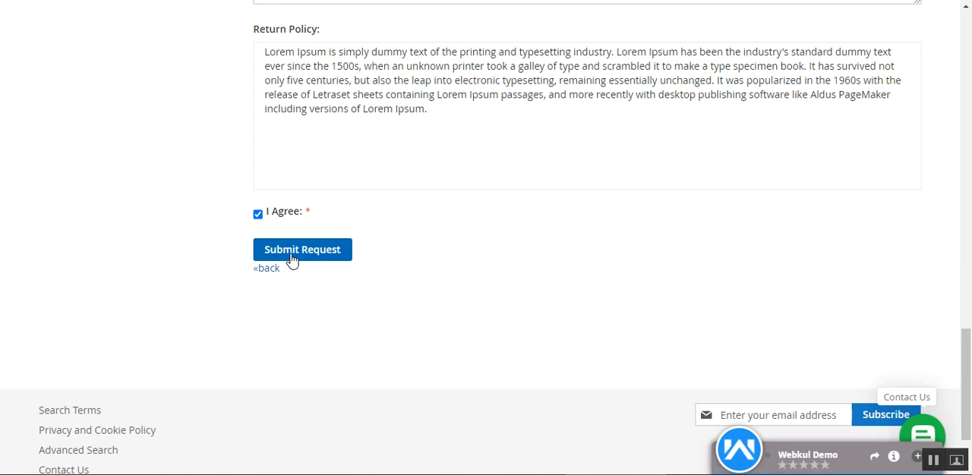
Submit the completed return request and bring up its RMA details
{"action": "left_click", "coordinate": [294, 255]}
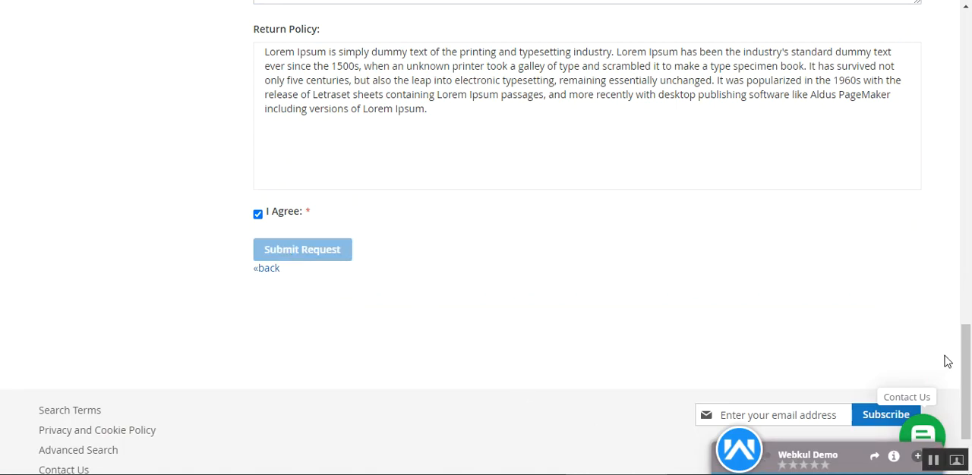
{"action": "left_click_drag", "start_coordinate": [964, 351], "coordinate": [960, 173]}
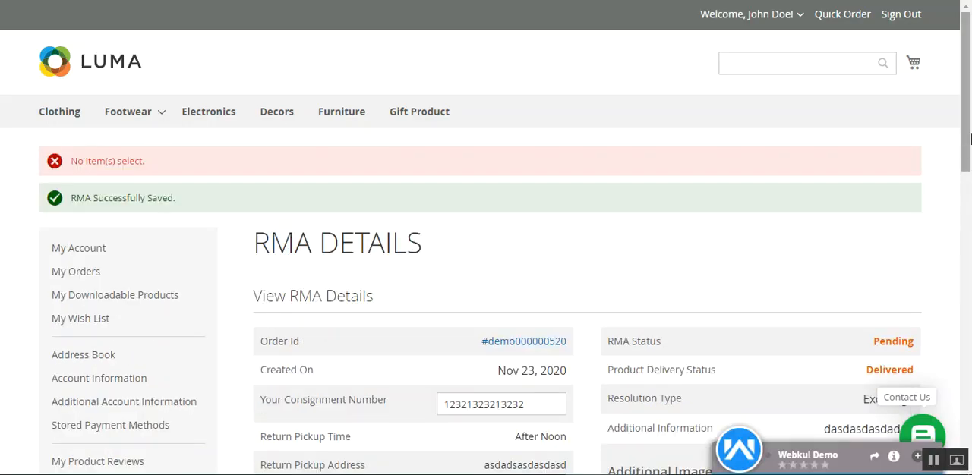
{"action": "left_click_drag", "start_coordinate": [970, 141], "coordinate": [970, 201]}
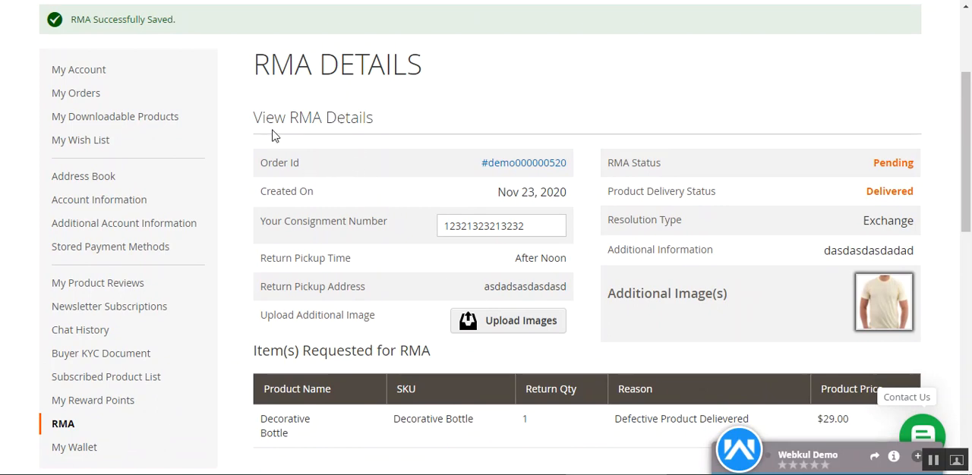
Examine the submitted RMA's status, product delivery status, resolution type, additional information and additional images
{"action": "left_click_drag", "start_coordinate": [262, 120], "coordinate": [384, 123]}
{"action": "left_click", "coordinate": [405, 129]}
{"action": "scroll", "coordinate": [719, 186], "scroll_direction": "down", "scroll_amount": 1}
{"action": "left_click_drag", "start_coordinate": [628, 127], "coordinate": [845, 135]}
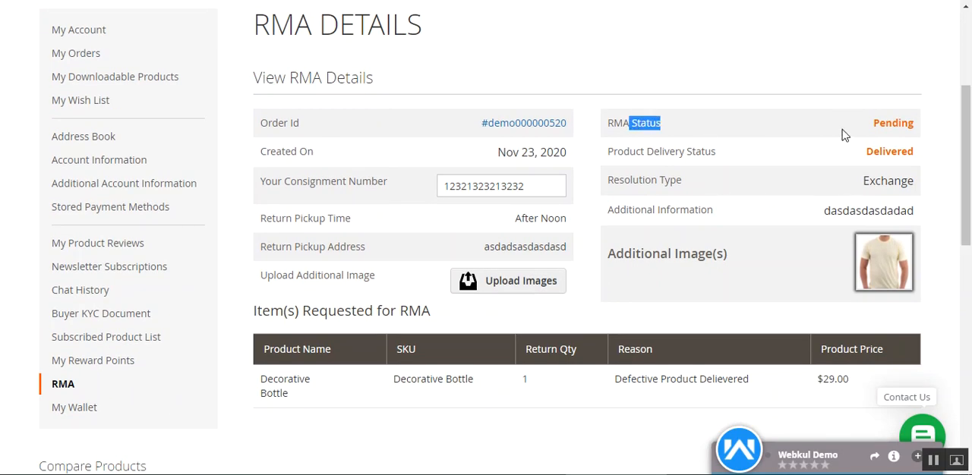
{"action": "left_click_drag", "start_coordinate": [634, 152], "coordinate": [766, 162]}
{"action": "left_click", "coordinate": [768, 165]}
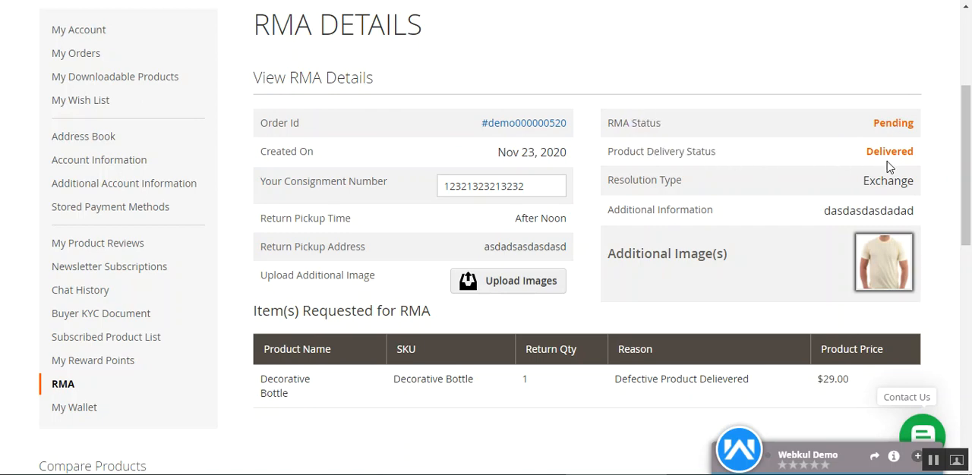
{"action": "left_click_drag", "start_coordinate": [621, 181], "coordinate": [720, 193]}
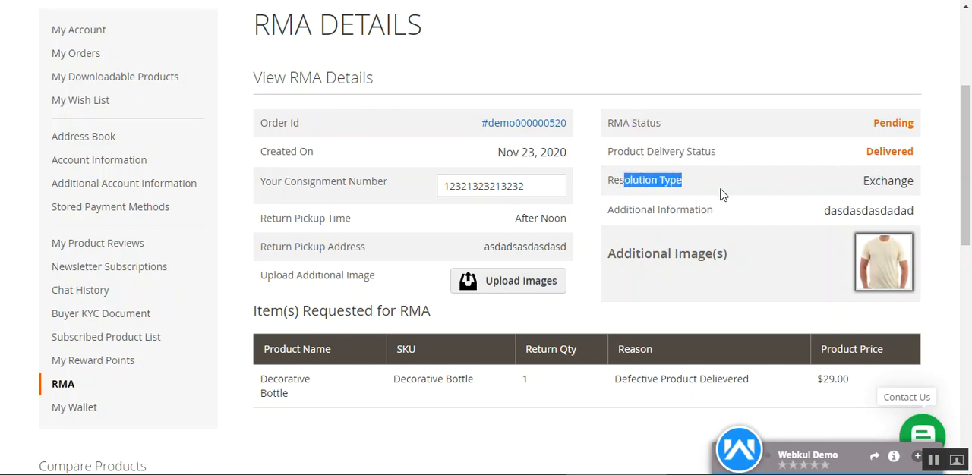
{"action": "left_click_drag", "start_coordinate": [865, 183], "coordinate": [914, 186]}
{"action": "left_click_drag", "start_coordinate": [640, 211], "coordinate": [689, 216]}
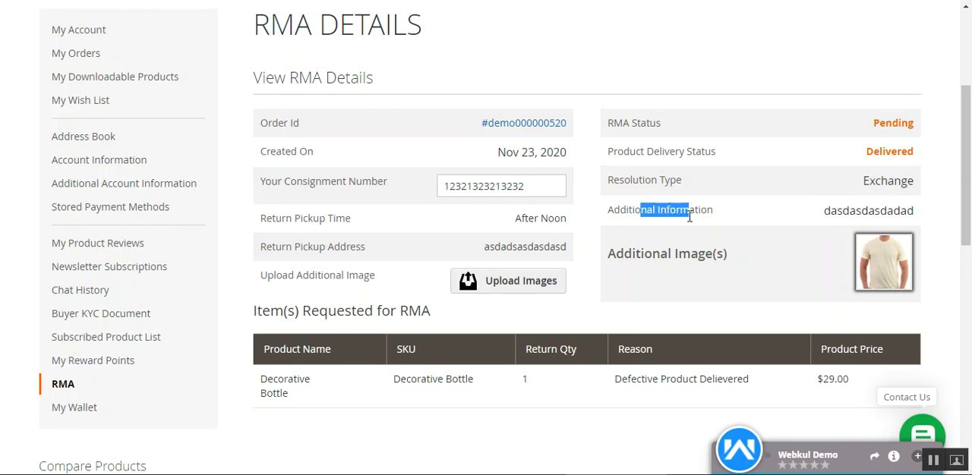
{"action": "left_click_drag", "start_coordinate": [639, 255], "coordinate": [895, 274]}
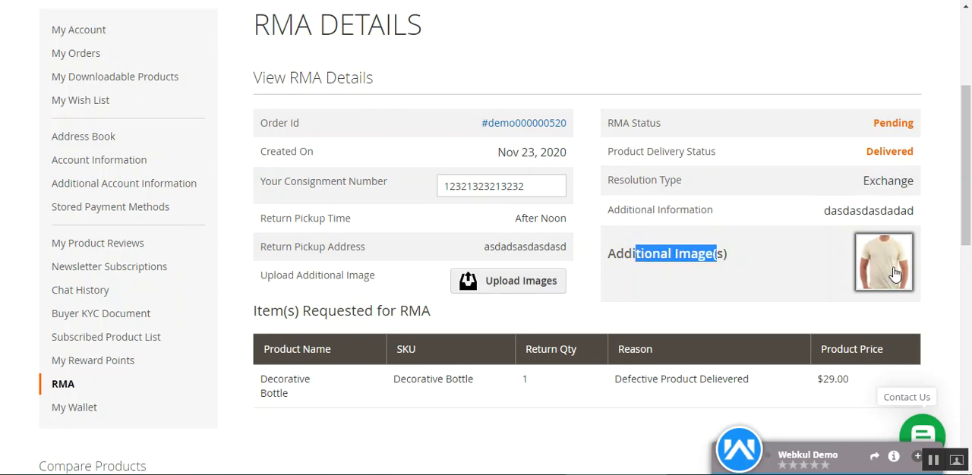
Review the RMA's consignment number, return pickup time, return pickup address and additional image upload option
{"action": "left_click", "coordinate": [550, 186]}
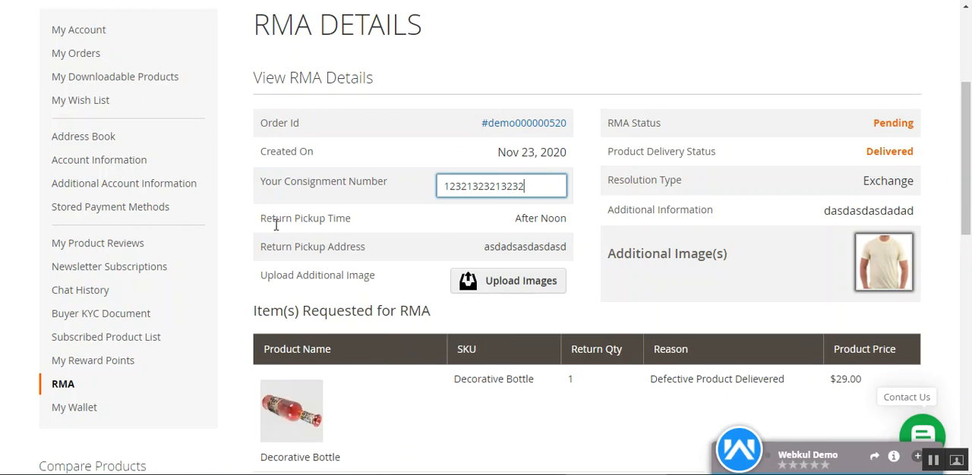
{"action": "left_click_drag", "start_coordinate": [274, 218], "coordinate": [372, 227]}
{"action": "left_click", "coordinate": [498, 221]}
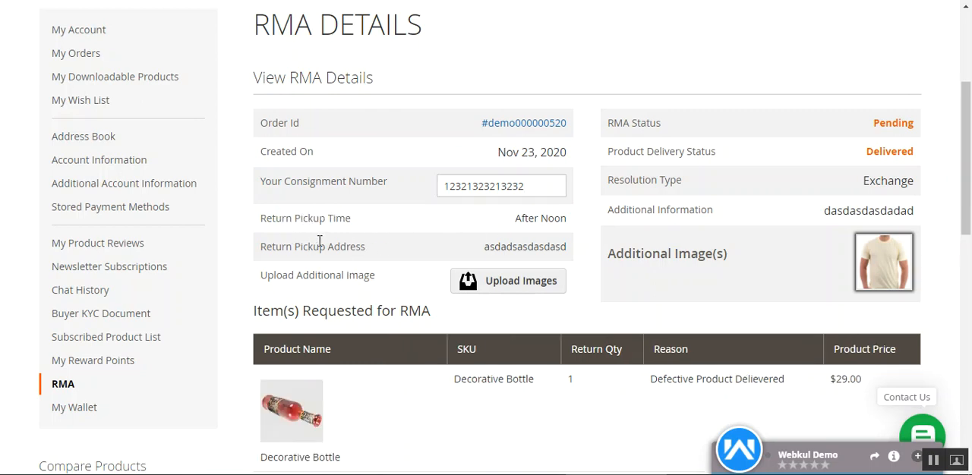
{"action": "left_click_drag", "start_coordinate": [277, 249], "coordinate": [366, 254]}
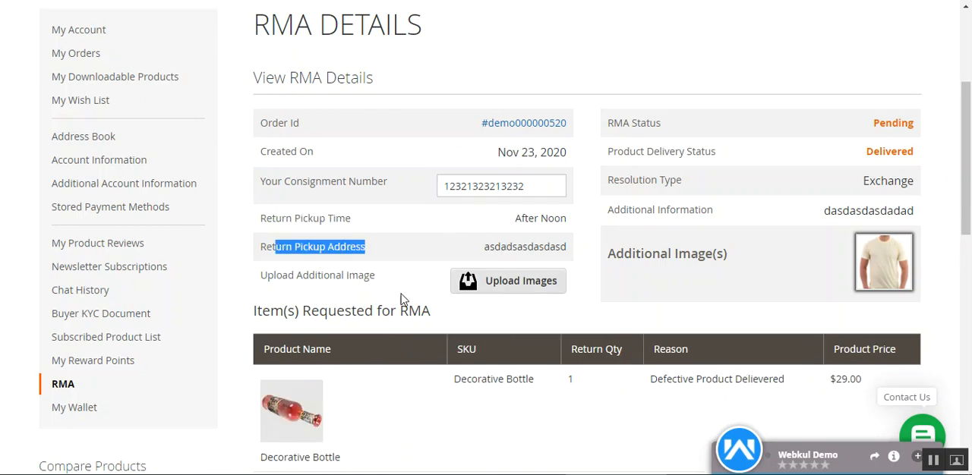
{"action": "left_click_drag", "start_coordinate": [278, 277], "coordinate": [376, 280]}
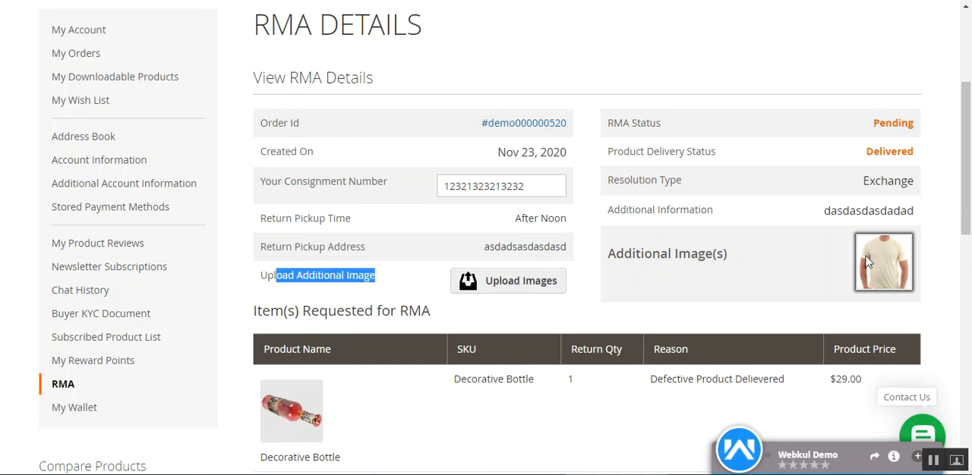
Look over the items requested for RMA and read the admin entry in the RMA history and conversation
{"action": "left_click_drag", "start_coordinate": [968, 193], "coordinate": [968, 257]}
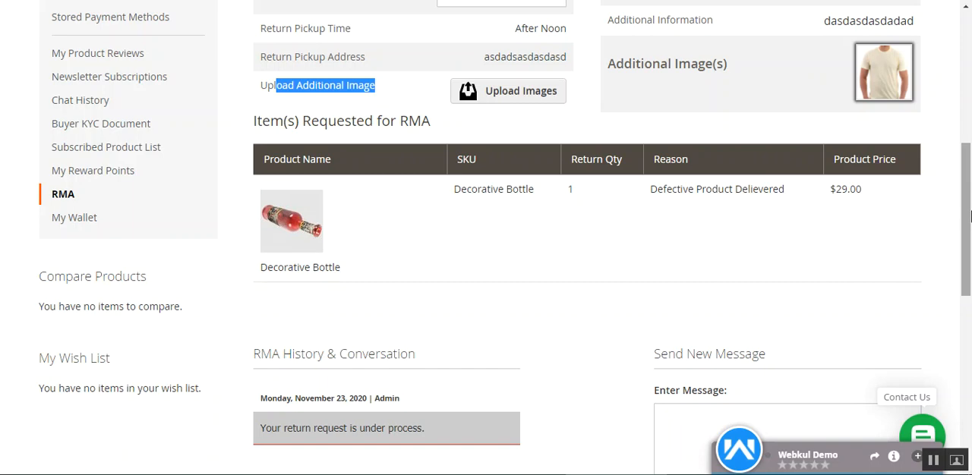
{"action": "left_click_drag", "start_coordinate": [970, 218], "coordinate": [969, 285]}
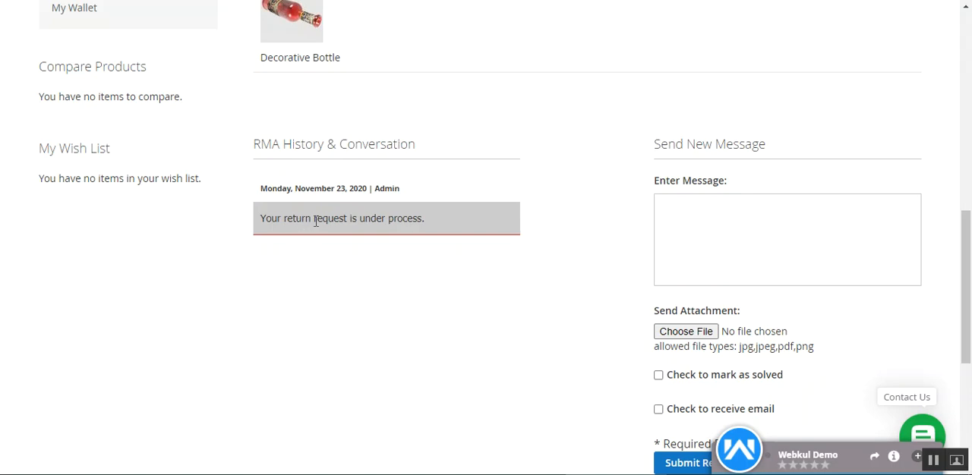
{"action": "left_click_drag", "start_coordinate": [266, 219], "coordinate": [393, 220]}
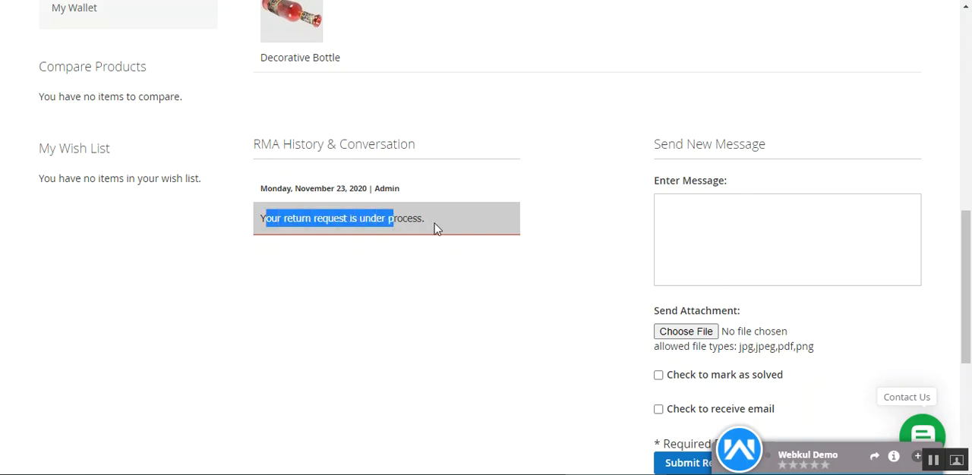
{"action": "left_click", "coordinate": [329, 241]}
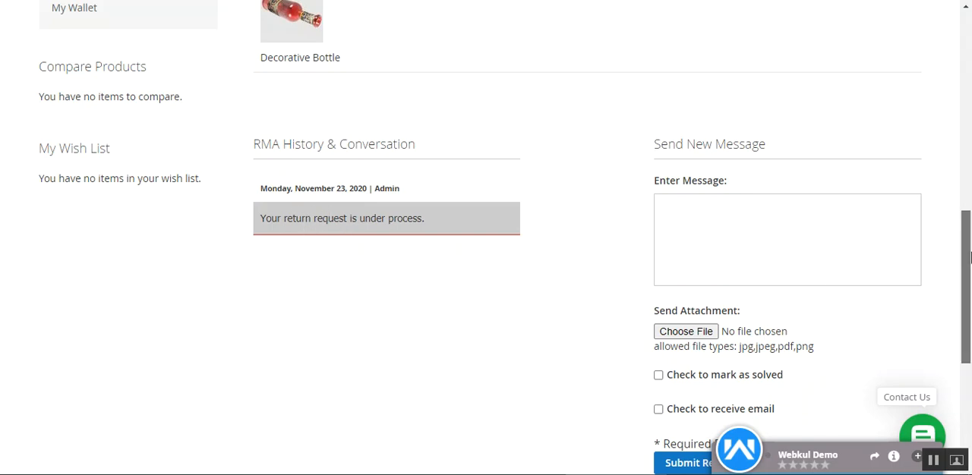
Examine the Send New Message form and its message box on the RMA details page
{"action": "scroll", "coordinate": [966, 288], "scroll_direction": "down", "scroll_amount": 1}
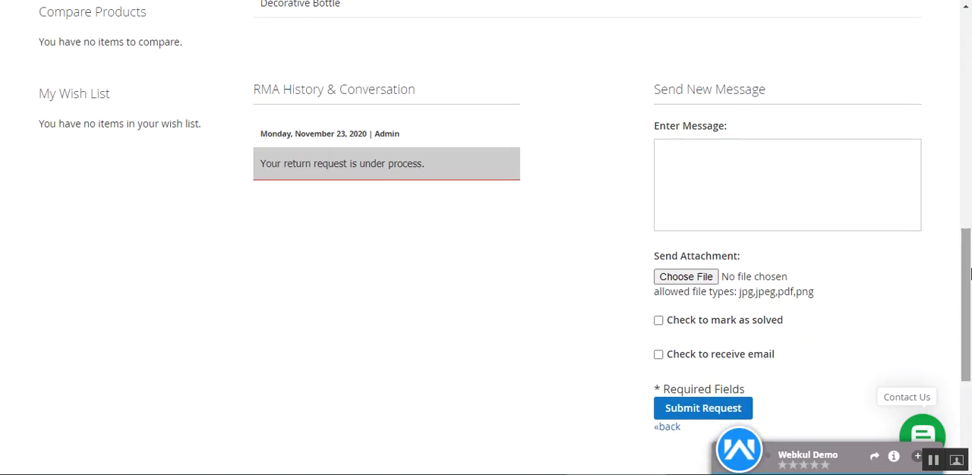
{"action": "left_click", "coordinate": [691, 150]}
{"action": "left_click", "coordinate": [664, 128]}
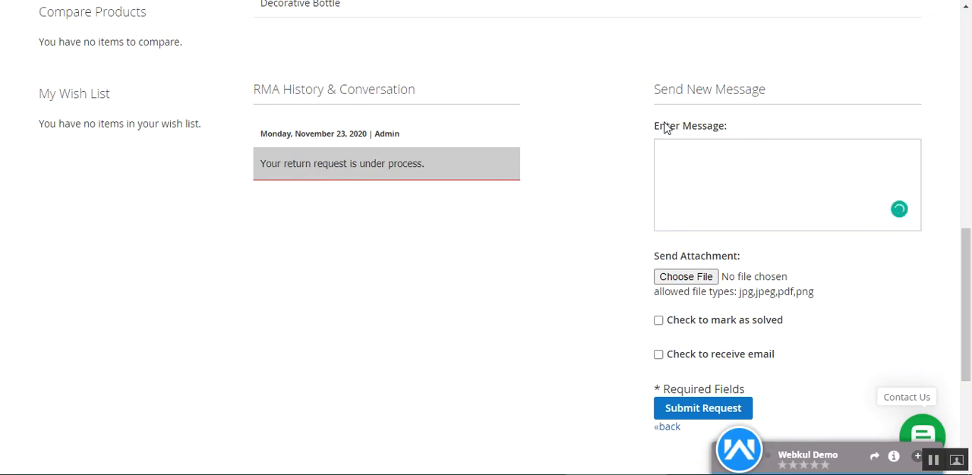
{"action": "left_click_drag", "start_coordinate": [664, 128], "coordinate": [726, 128]}
{"action": "left_click", "coordinate": [728, 202]}
{"action": "left_click_drag", "start_coordinate": [679, 94], "coordinate": [767, 97]}
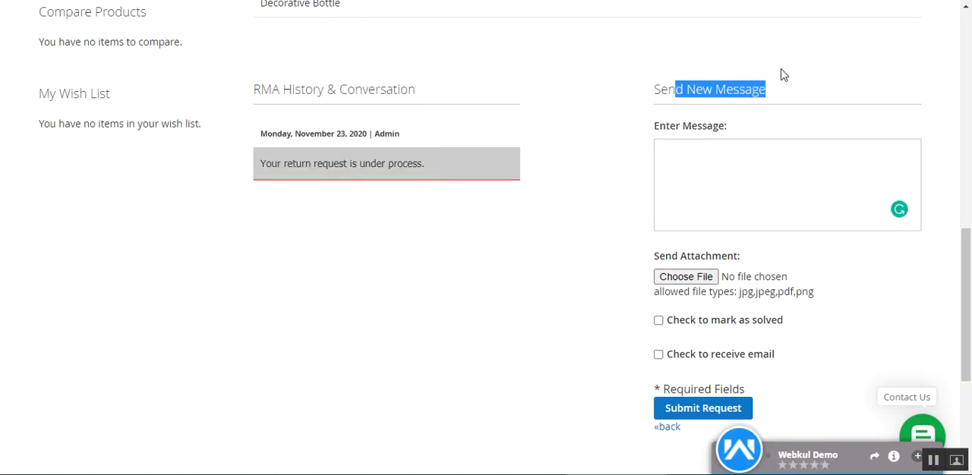
Enter "test" as the new RMA message and attach the image 1.jpg from the Desktop
{"action": "left_click", "coordinate": [689, 158]}
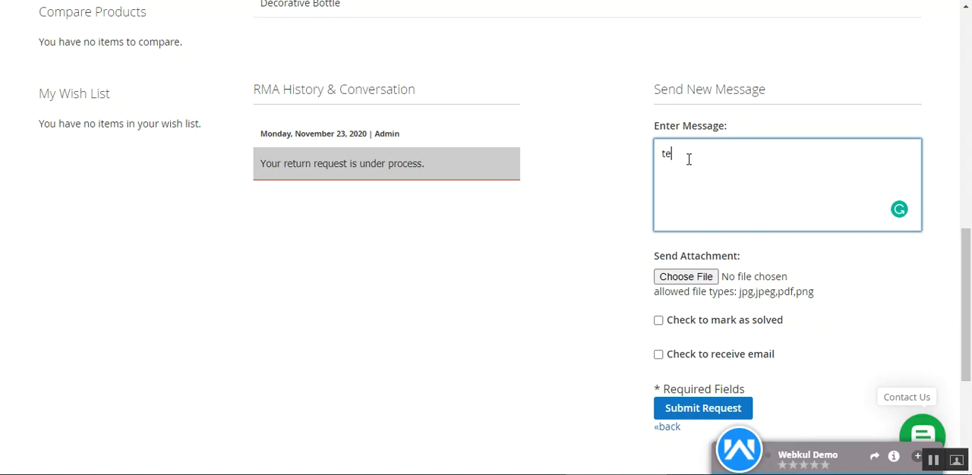
{"action": "left_click", "coordinate": [689, 280]}
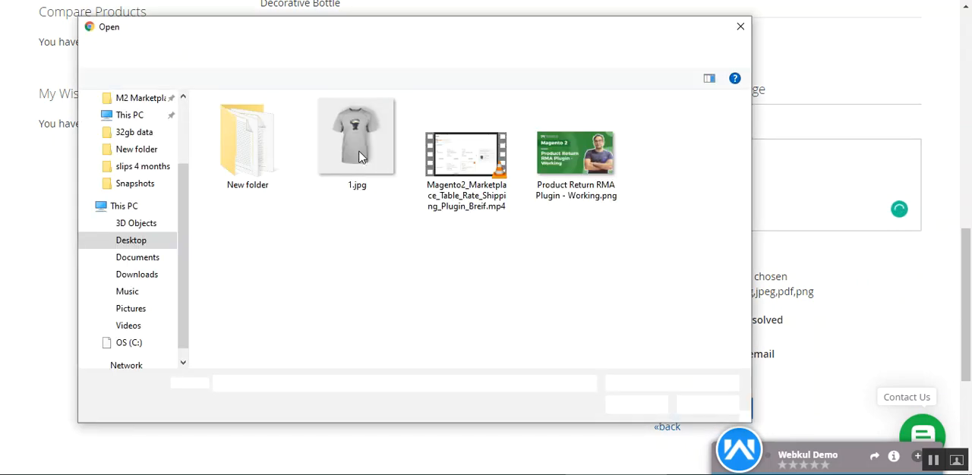
{"action": "double_click", "coordinate": [357, 142]}
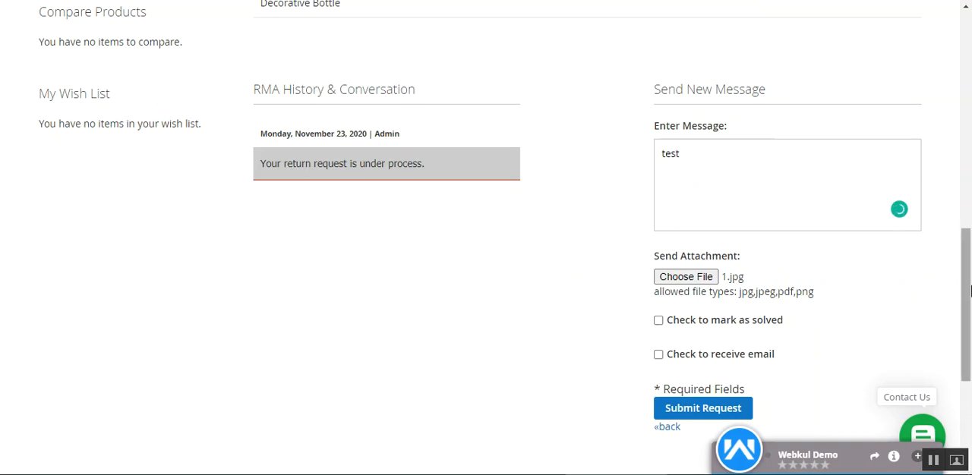
{"action": "scroll", "coordinate": [968, 232], "scroll_direction": "up", "scroll_amount": 1}
{"action": "left_click_drag", "start_coordinate": [969, 230], "coordinate": [969, 279]}
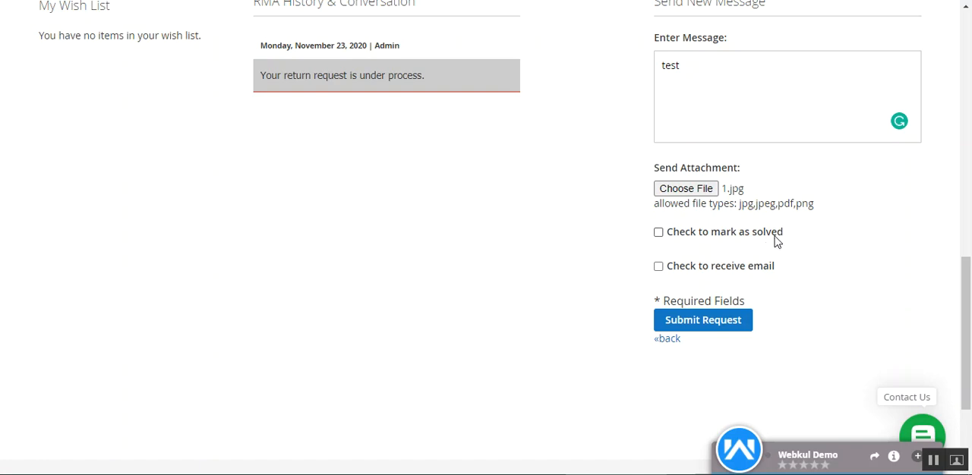
Look over the mark-as-solved and receive-email options, ticking the solved checkbox and clearing it again
{"action": "left_click_drag", "start_coordinate": [699, 241], "coordinate": [771, 242]}
{"action": "left_click", "coordinate": [658, 233]}
{"action": "left_click", "coordinate": [858, 245]}
{"action": "left_click_drag", "start_coordinate": [968, 307], "coordinate": [969, 325]}
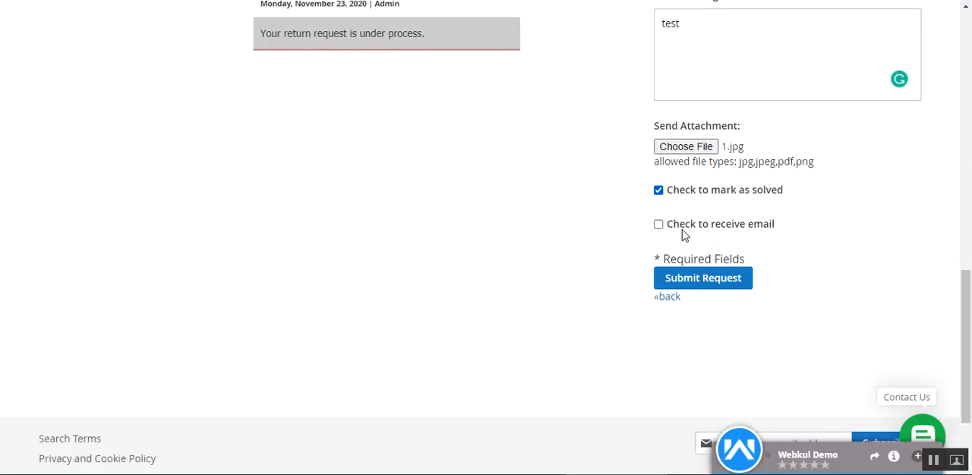
{"action": "left_click_drag", "start_coordinate": [682, 230], "coordinate": [776, 232]}
{"action": "left_click", "coordinate": [790, 232]}
{"action": "left_click", "coordinate": [658, 189]}
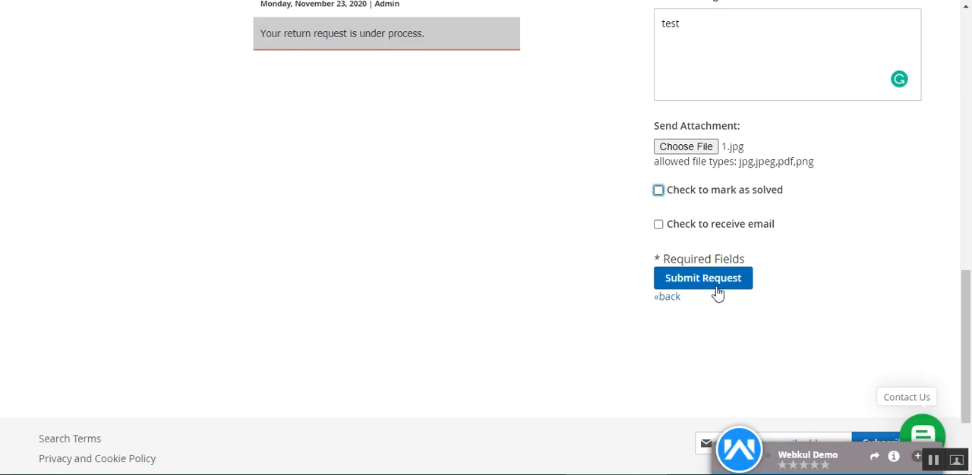
{"action": "scroll", "coordinate": [694, 240], "scroll_direction": "up", "scroll_amount": 2}
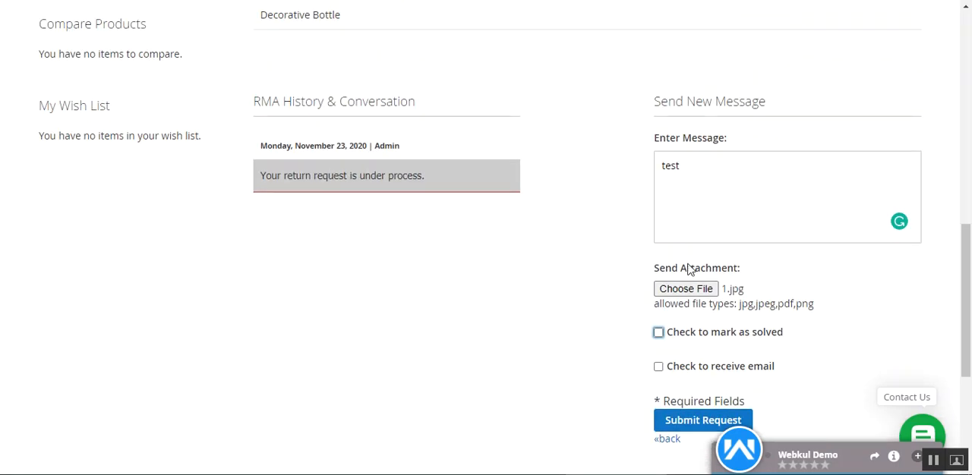
Submit the "test" message with its attached image to the RMA conversation
{"action": "scroll", "coordinate": [687, 242], "scroll_direction": "down", "scroll_amount": 2}
{"action": "left_click", "coordinate": [706, 279]}
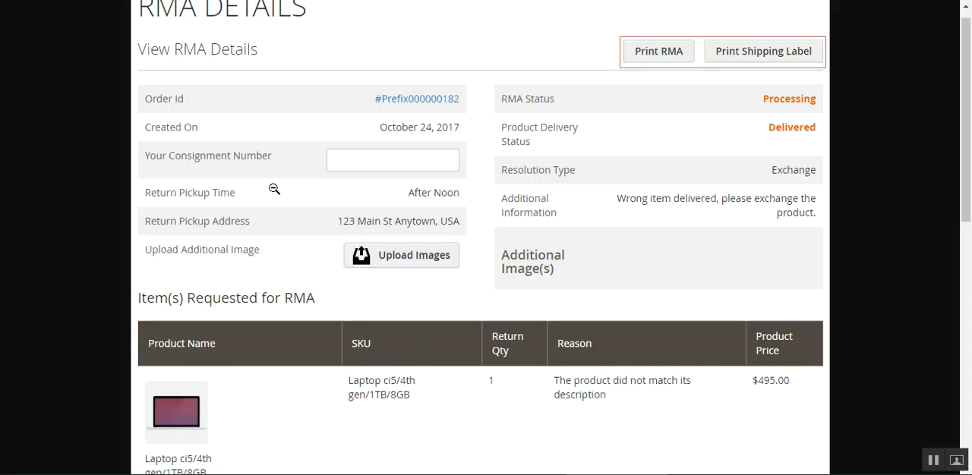
Examine the sample RMA details image, including its message history, downloadable attachment and mark-as-solved option
{"action": "scroll", "coordinate": [970, 183], "scroll_direction": "down", "scroll_amount": 2}
{"action": "scroll", "coordinate": [970, 182], "scroll_direction": "down", "scroll_amount": 5}
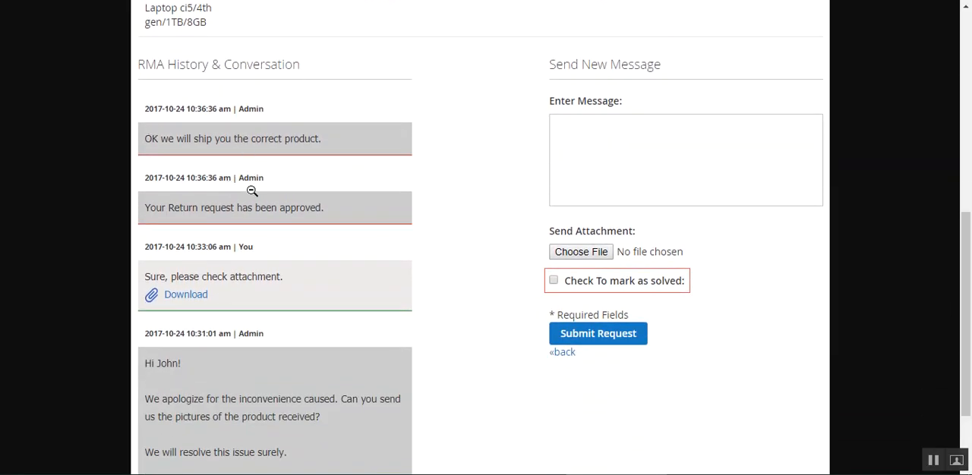
{"action": "scroll", "coordinate": [256, 211], "scroll_direction": "down", "scroll_amount": 1}
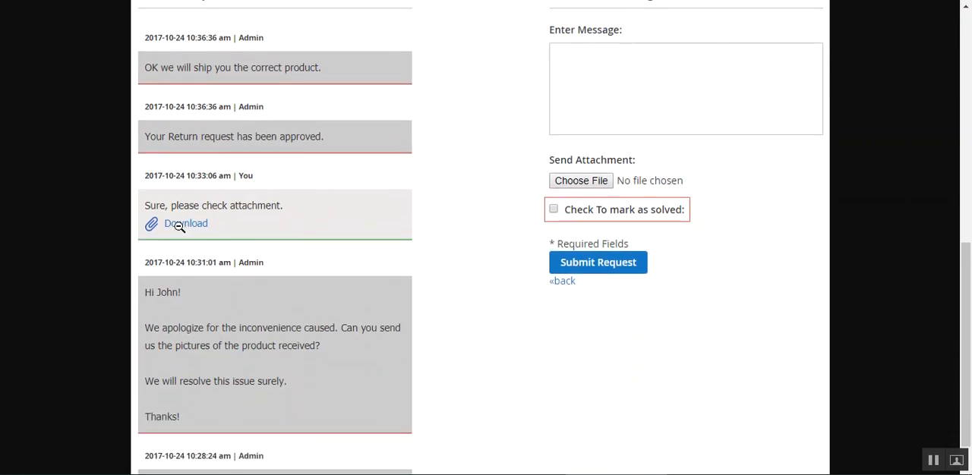
{"action": "scroll", "coordinate": [258, 256], "scroll_direction": "down", "scroll_amount": 1}
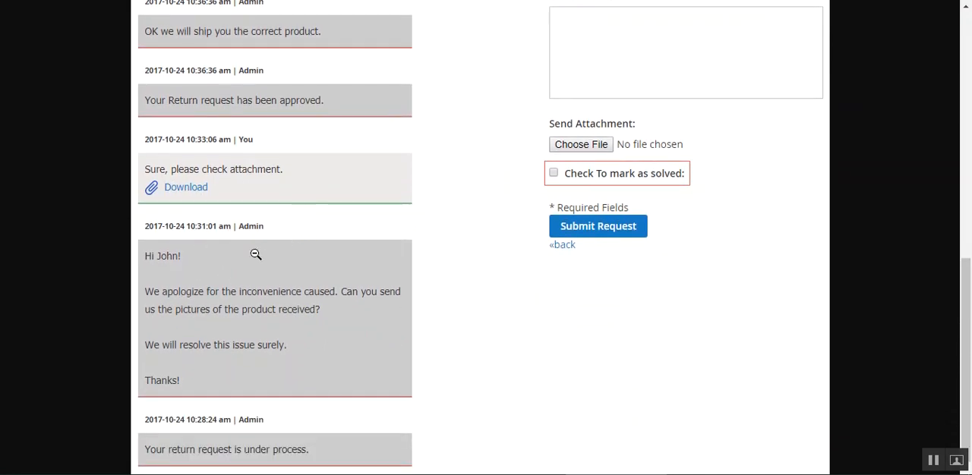
{"action": "scroll", "coordinate": [256, 227], "scroll_direction": "up", "scroll_amount": 6}
{"action": "scroll", "coordinate": [380, 288], "scroll_direction": "down", "scroll_amount": 5}
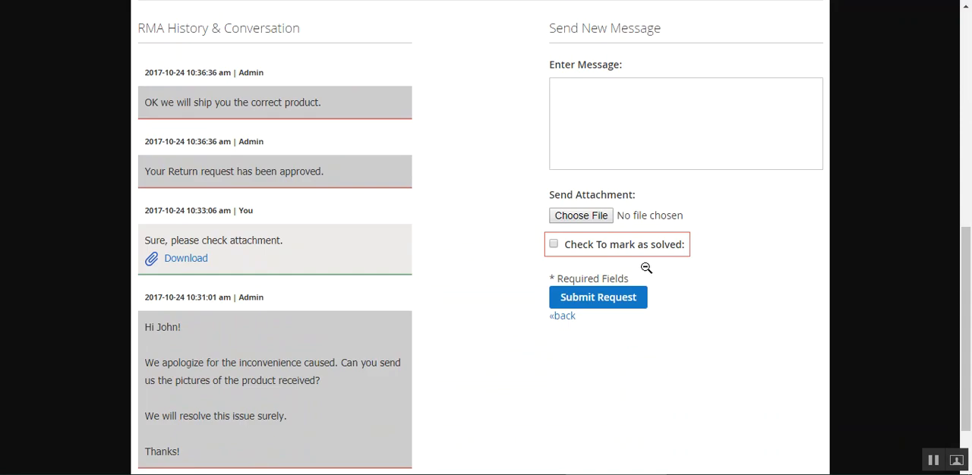
{"action": "scroll", "coordinate": [240, 267], "scroll_direction": "up", "scroll_amount": 2}
{"action": "scroll", "coordinate": [236, 257], "scroll_direction": "down", "scroll_amount": 3}
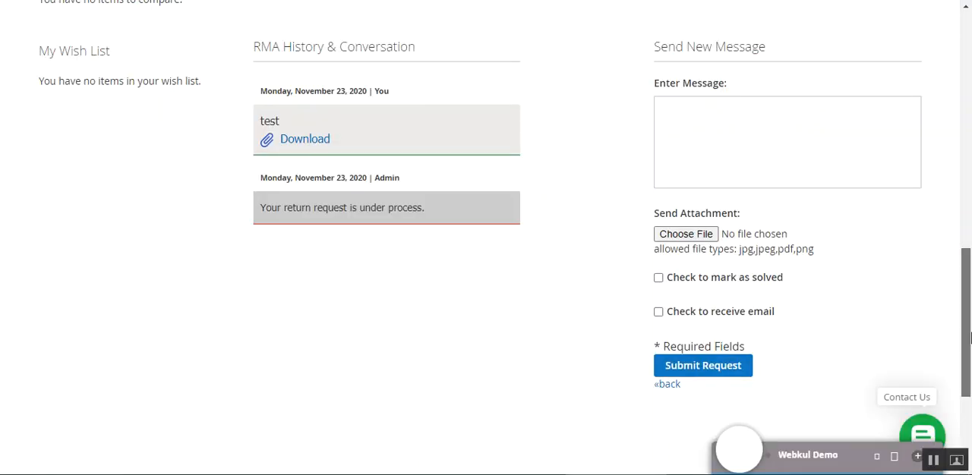
{"action": "scroll", "coordinate": [741, 161], "scroll_direction": "up", "scroll_amount": 1}
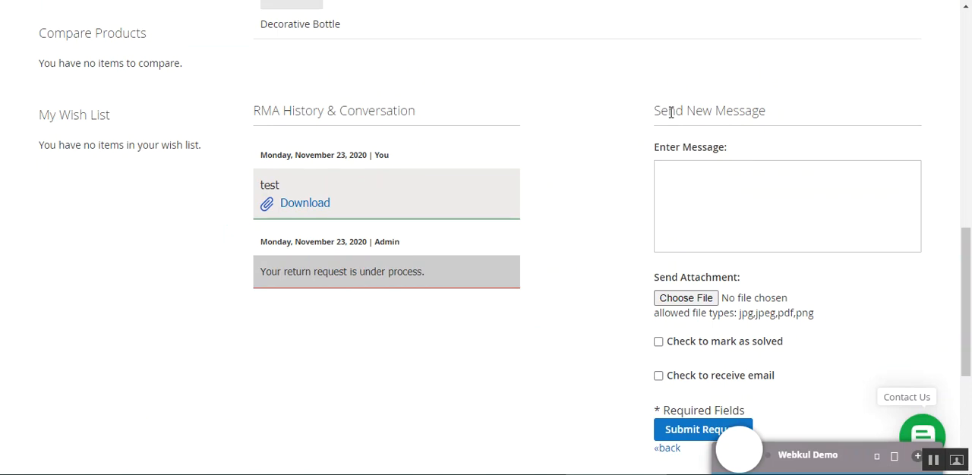
Review the customer and admin entries in the RMA conversation and download the attachment of the "test" message
{"action": "left_click_drag", "start_coordinate": [670, 113], "coordinate": [766, 113]}
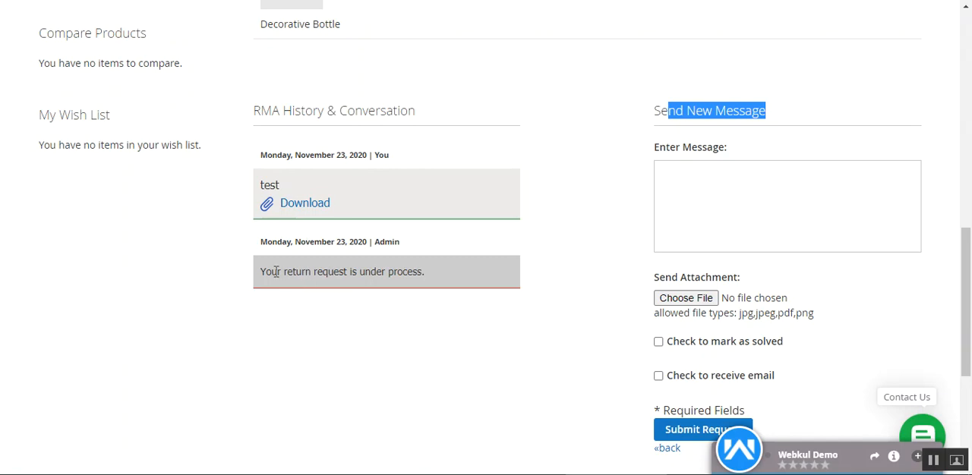
{"action": "left_click_drag", "start_coordinate": [276, 272], "coordinate": [416, 271]}
{"action": "left_click_drag", "start_coordinate": [245, 280], "coordinate": [444, 278]}
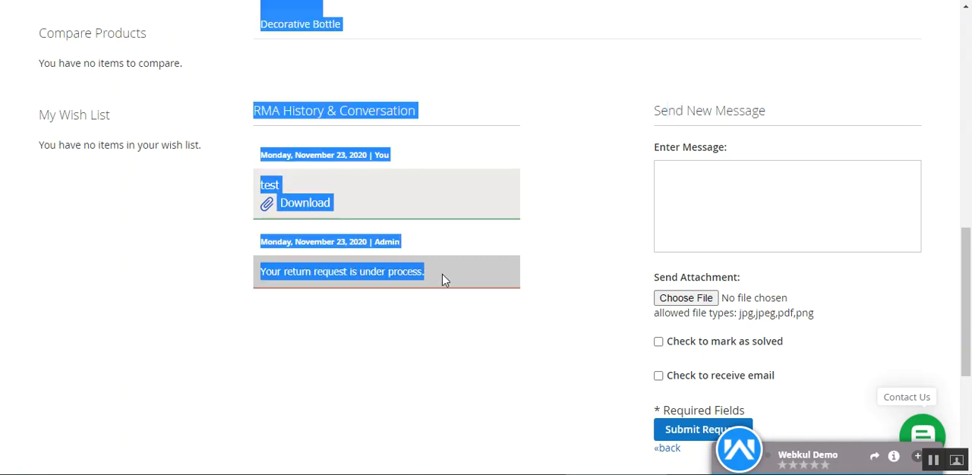
{"action": "left_click", "coordinate": [444, 279]}
{"action": "left_click_drag", "start_coordinate": [355, 272], "coordinate": [414, 272]}
{"action": "left_click", "coordinate": [444, 278]}
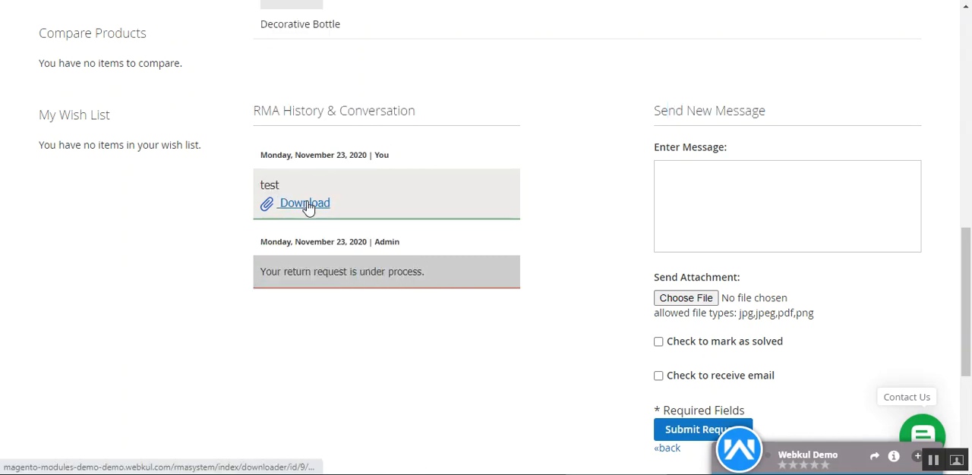
{"action": "left_click", "coordinate": [307, 207]}
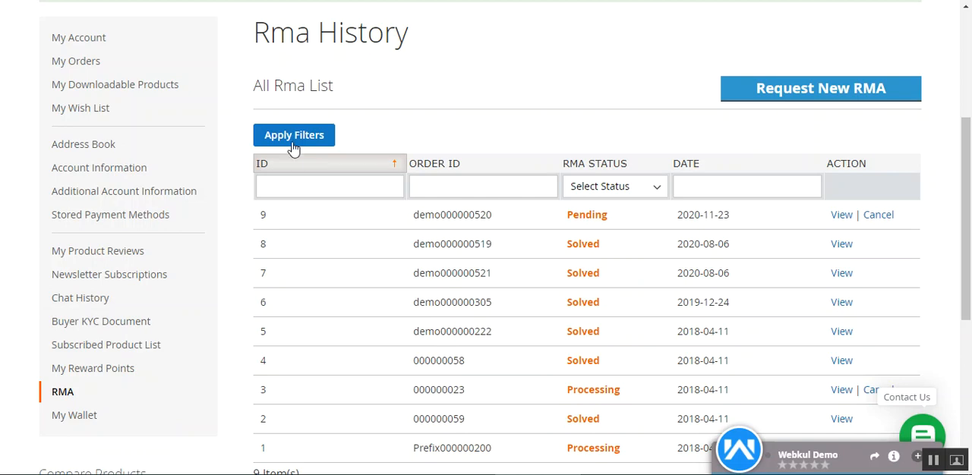
Check the order ID and RMA status of the newest request in the Rma History list and open its details
{"action": "left_click_drag", "start_coordinate": [273, 31], "coordinate": [405, 88]}
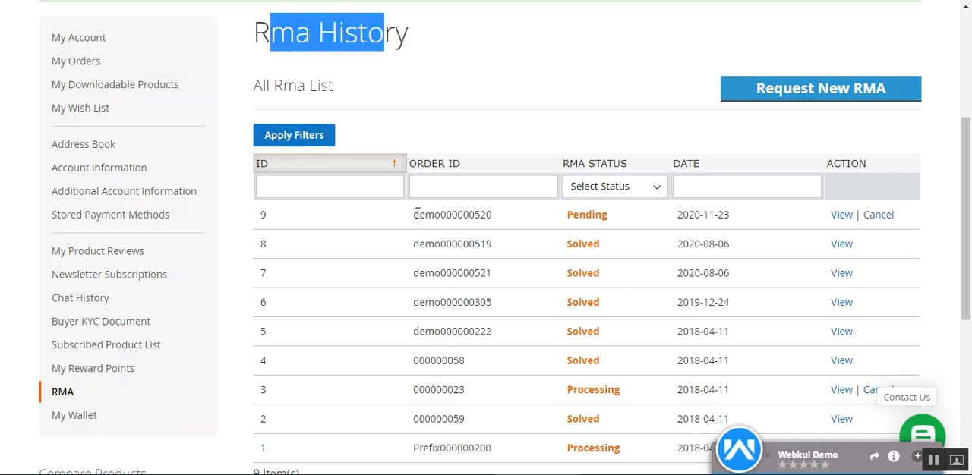
{"action": "left_click_drag", "start_coordinate": [418, 218], "coordinate": [522, 225]}
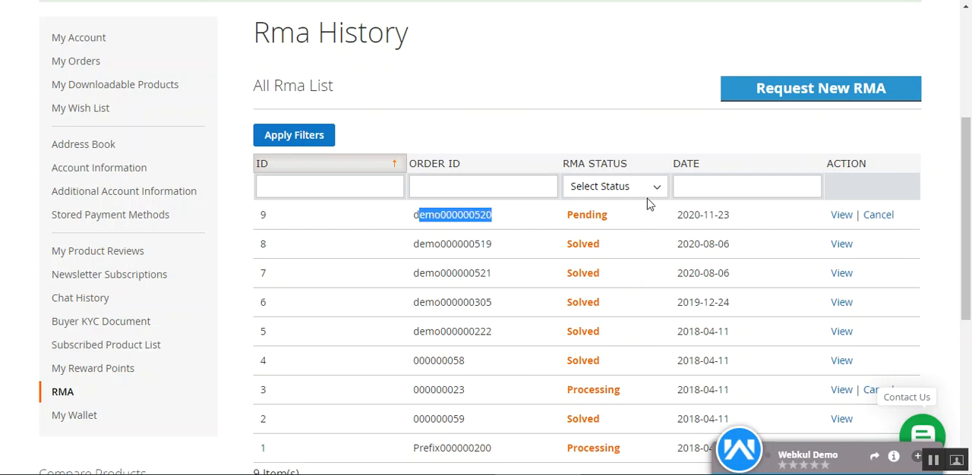
{"action": "left_click_drag", "start_coordinate": [573, 215], "coordinate": [670, 187]}
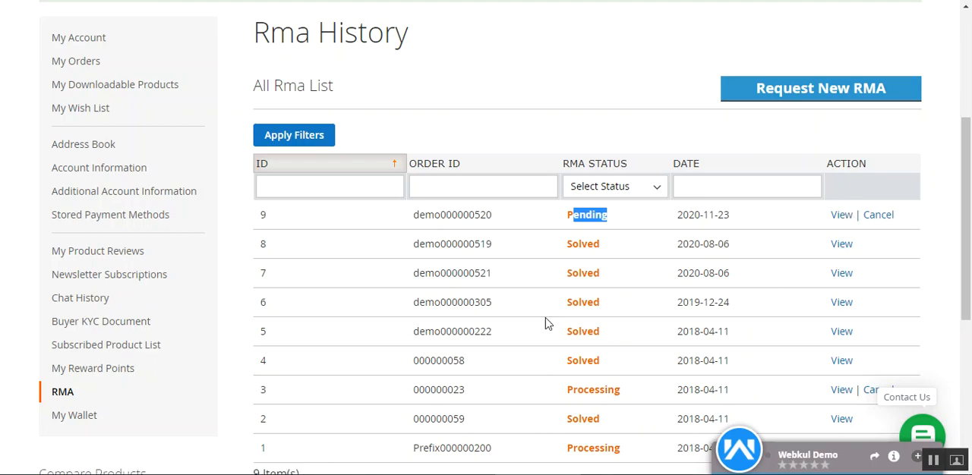
{"action": "left_click", "coordinate": [414, 218]}
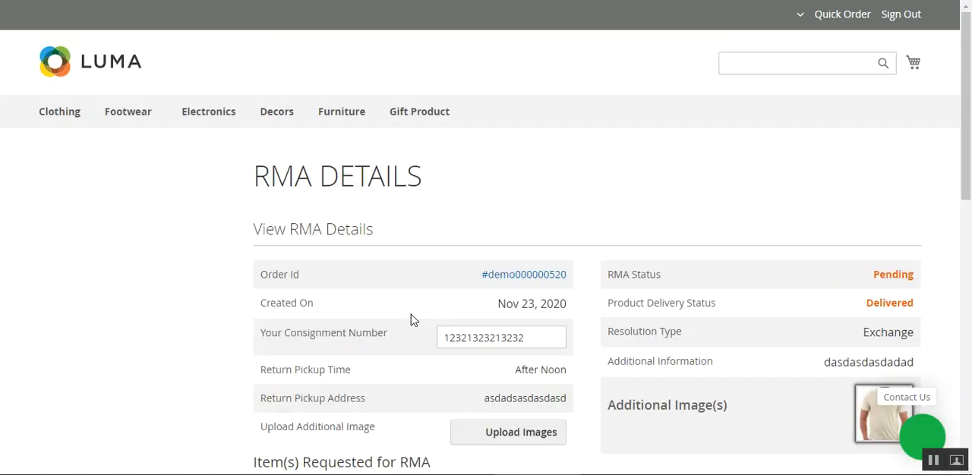
Mark the RMA as solved in the Send New Message form
{"action": "left_click_drag", "start_coordinate": [969, 116], "coordinate": [961, 332]}
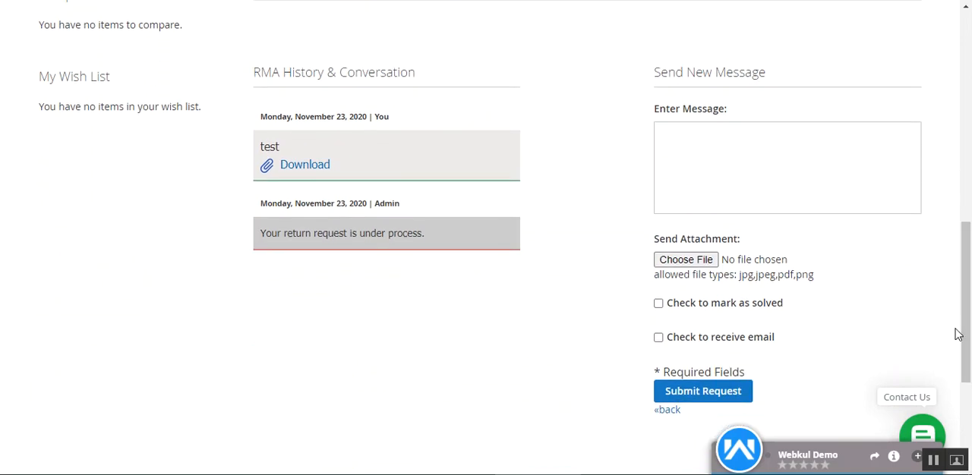
{"action": "scroll", "coordinate": [114, 197], "scroll_direction": "up", "scroll_amount": 2}
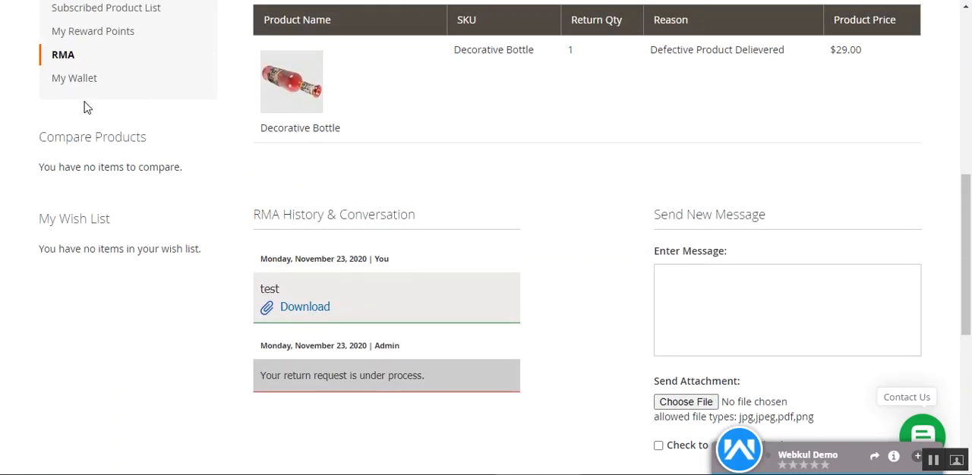
{"action": "left_click_drag", "start_coordinate": [970, 267], "coordinate": [969, 346]}
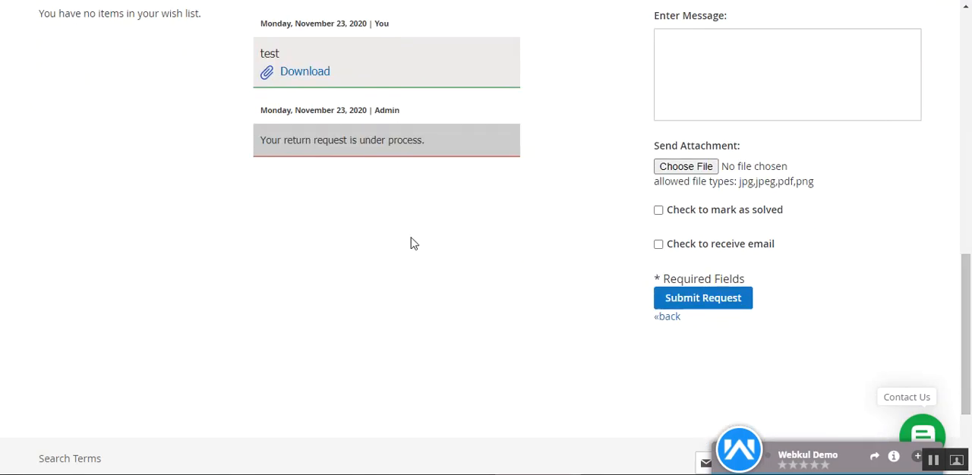
{"action": "left_click", "coordinate": [658, 211]}
{"action": "left_click_drag", "start_coordinate": [690, 211], "coordinate": [764, 213]}
{"action": "left_click", "coordinate": [862, 311]}
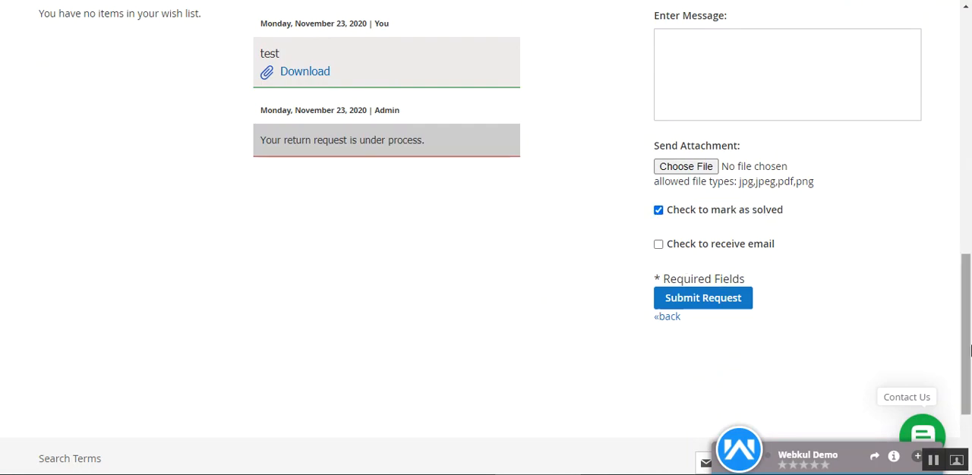
{"action": "mouse_move", "coordinate": [970, 345]}
{"action": "left_mouse_down"}
{"action": "mouse_move", "coordinate": [970, 253]}
{"action": "mouse_move", "coordinate": [970, 340]}
{"action": "left_mouse_up"}
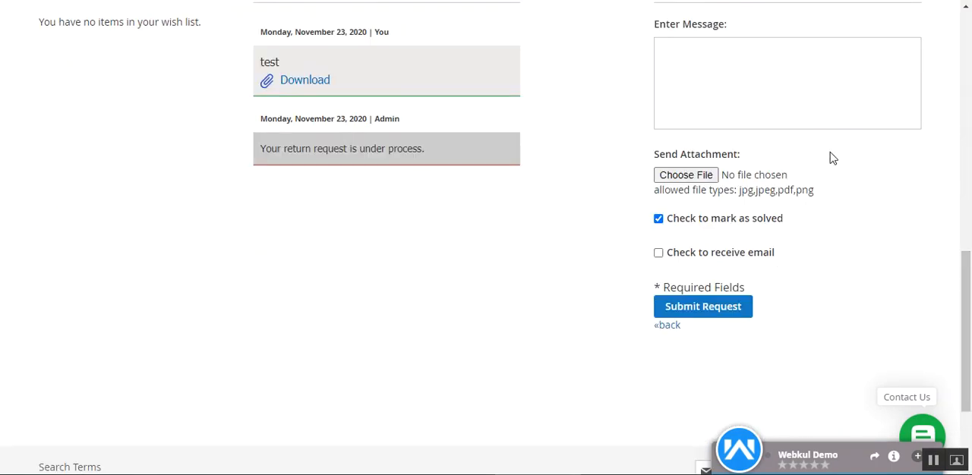
Enter "closure" as the RMA message and submit the request
{"action": "left_click", "coordinate": [757, 99]}
{"action": "scroll", "coordinate": [722, 282], "scroll_direction": "up", "scroll_amount": 2}
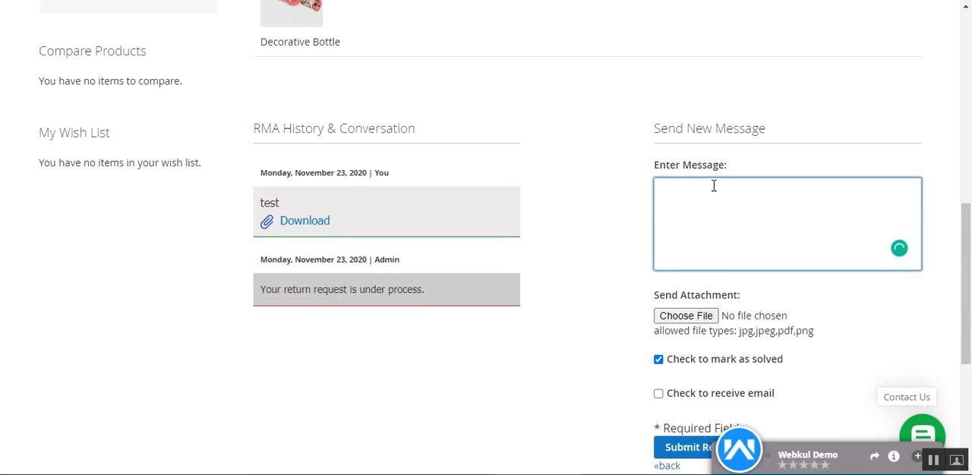
{"action": "scroll", "coordinate": [727, 276], "scroll_direction": "down", "scroll_amount": 2}
{"action": "left_click", "coordinate": [689, 319]}
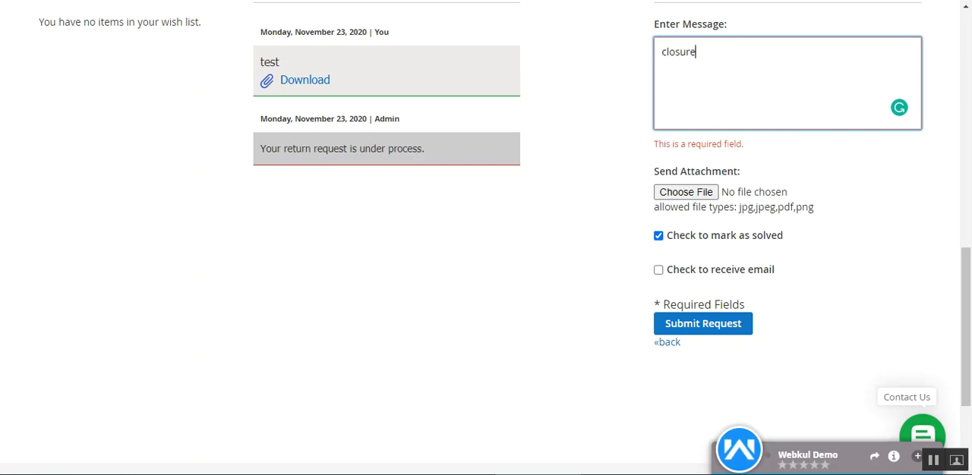
{"action": "left_click", "coordinate": [705, 326]}
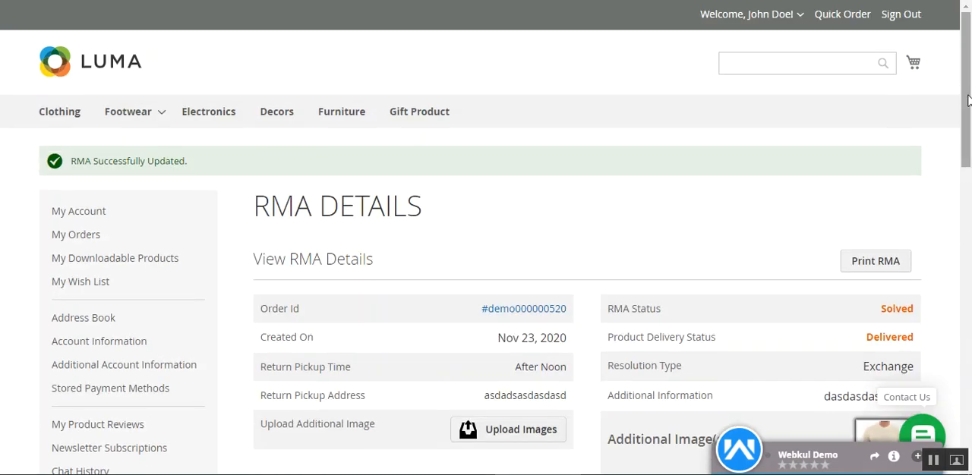
Review the "closure" message in the RMA conversation and return to the status details of the request
{"action": "left_click_drag", "start_coordinate": [970, 100], "coordinate": [969, 346]}
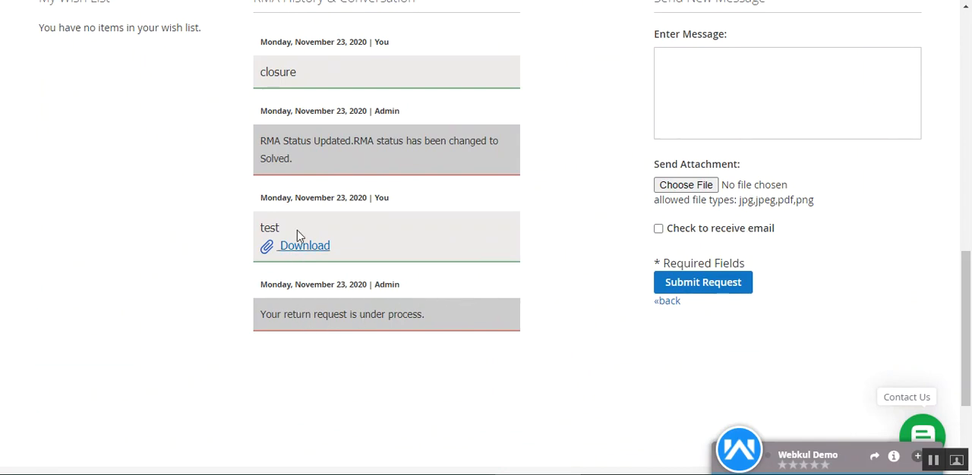
{"action": "scroll", "coordinate": [297, 230], "scroll_direction": "up", "scroll_amount": 1}
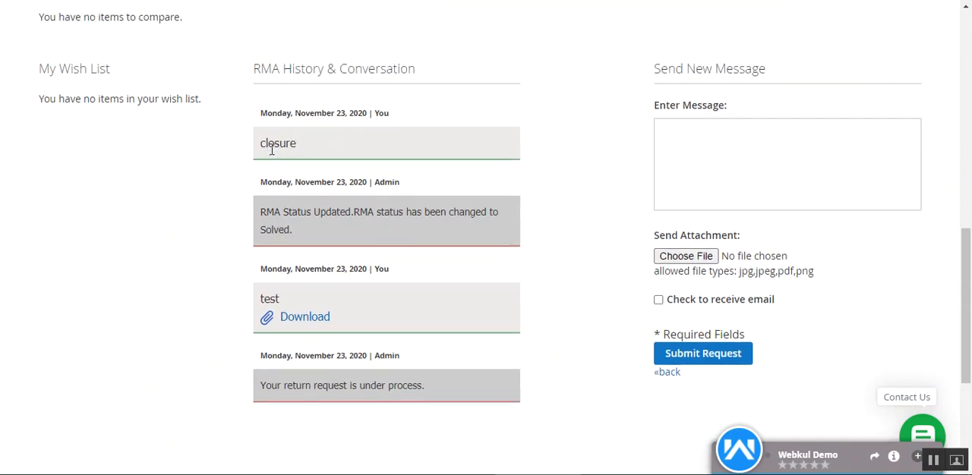
{"action": "left_click_drag", "start_coordinate": [268, 144], "coordinate": [298, 145]}
{"action": "left_click_drag", "start_coordinate": [969, 332], "coordinate": [969, 122]}
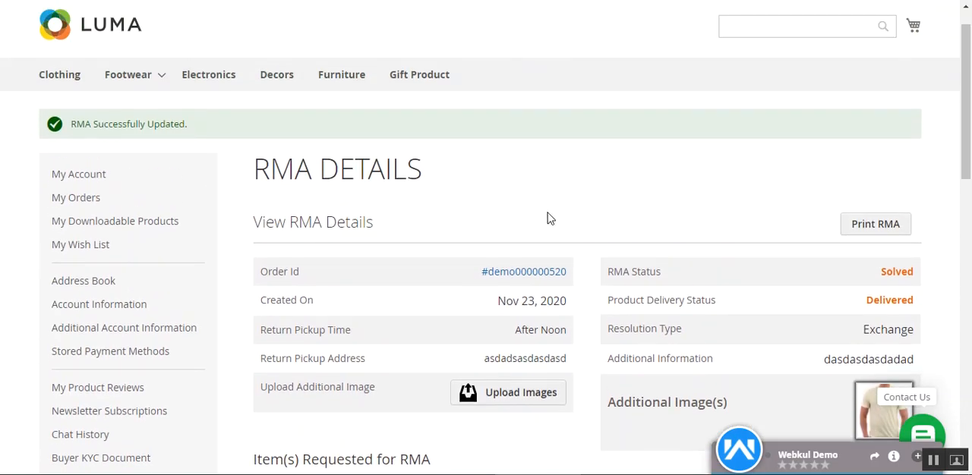
Open the printable version of the RMA and look at the request number in its heading
{"action": "scroll", "coordinate": [941, 122], "scroll_direction": "down", "scroll_amount": 3}
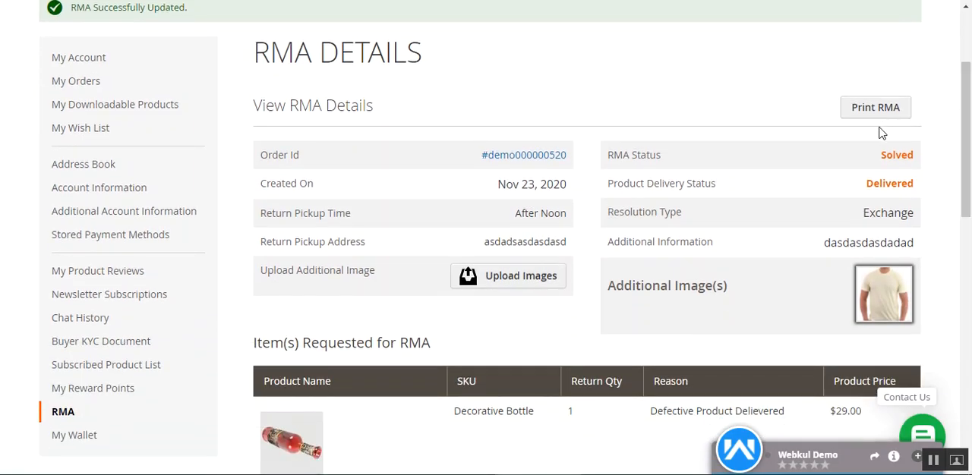
{"action": "left_click", "coordinate": [865, 106]}
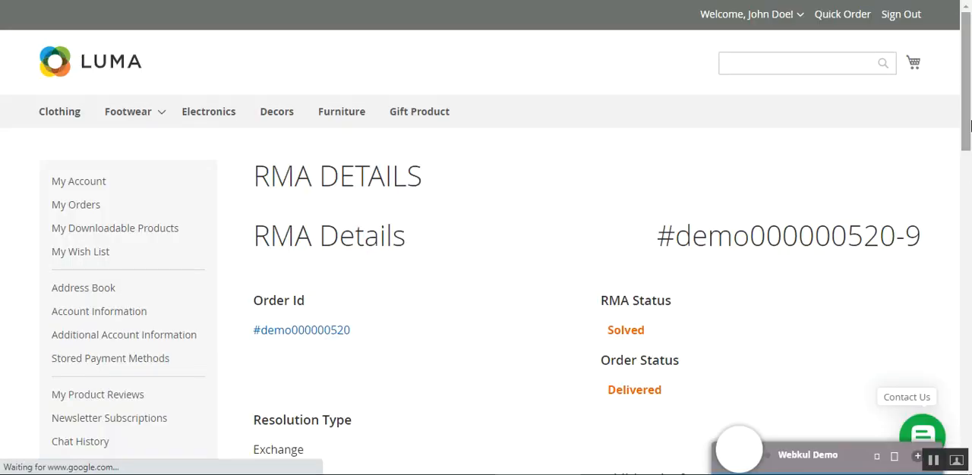
{"action": "left_click_drag", "start_coordinate": [969, 126], "coordinate": [970, 178]}
{"action": "left_click_drag", "start_coordinate": [734, 61], "coordinate": [898, 60]}
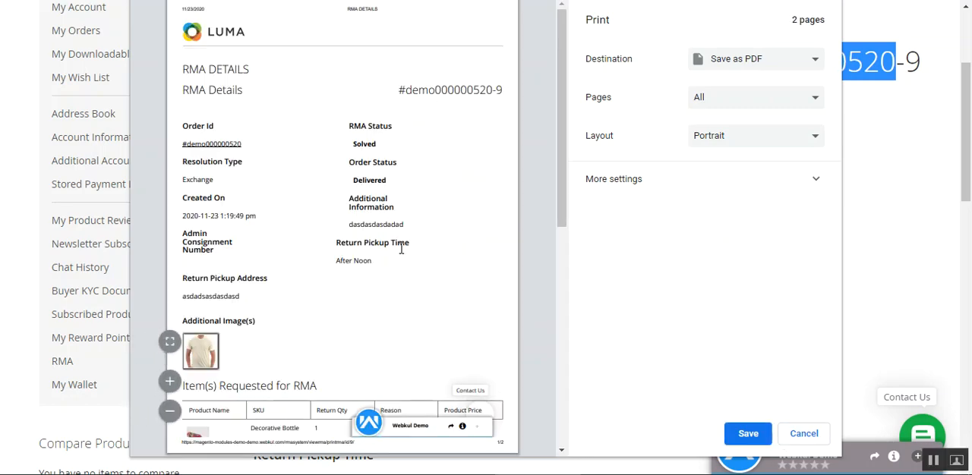
Look through the conversation and request details on both pages of the print preview, and cancel printing
{"action": "left_click_drag", "start_coordinate": [562, 176], "coordinate": [427, 300]}
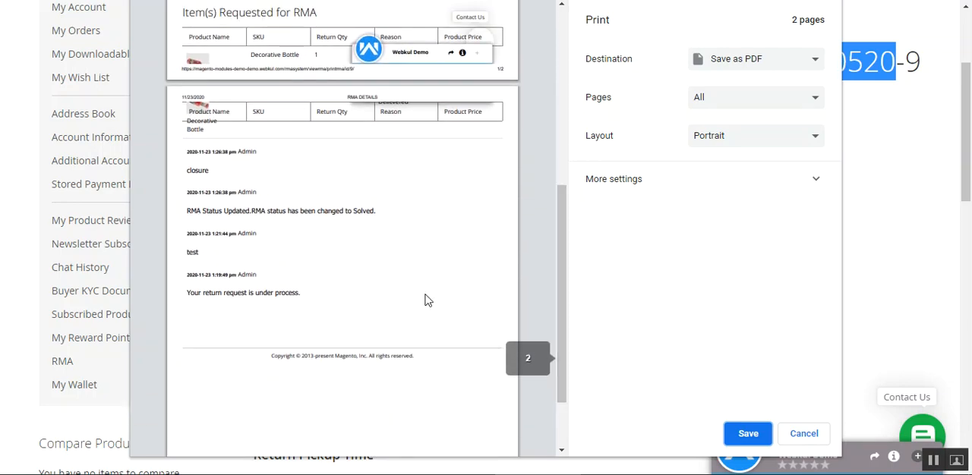
{"action": "left_click_drag", "start_coordinate": [194, 154], "coordinate": [321, 308]}
{"action": "left_click", "coordinate": [269, 261]}
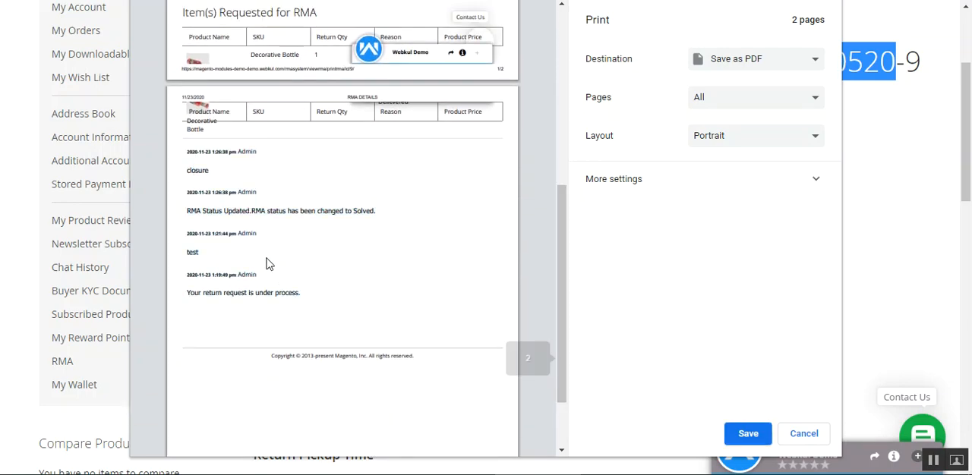
{"action": "scroll", "coordinate": [277, 315], "scroll_direction": "up", "scroll_amount": 2}
{"action": "scroll", "coordinate": [277, 319], "scroll_direction": "up", "scroll_amount": 3}
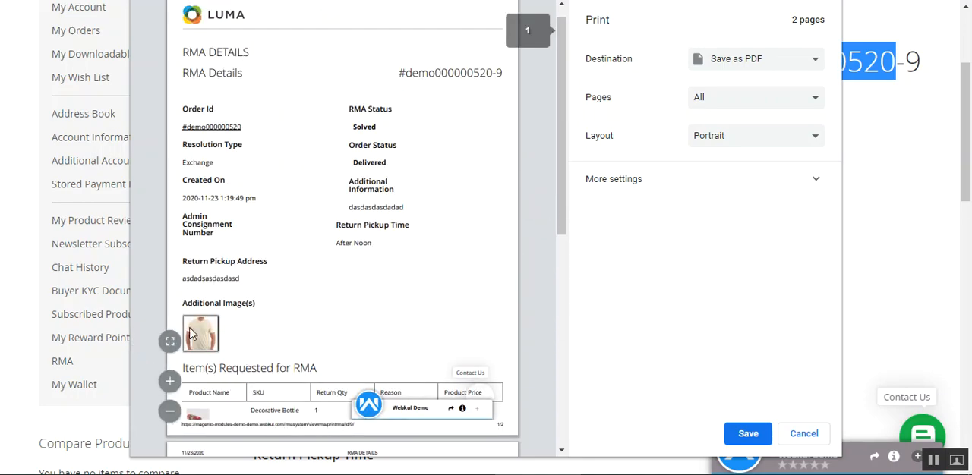
{"action": "left_click_drag", "start_coordinate": [193, 106], "coordinate": [364, 262]}
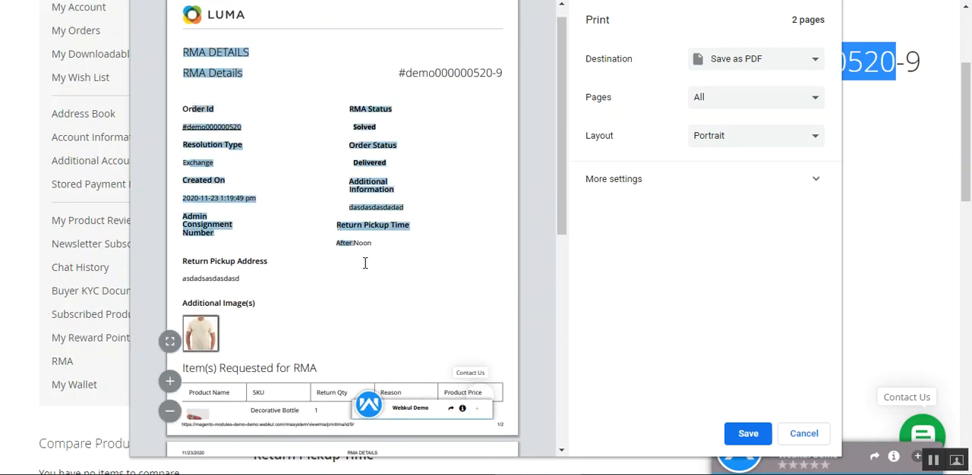
{"action": "left_click", "coordinate": [405, 252]}
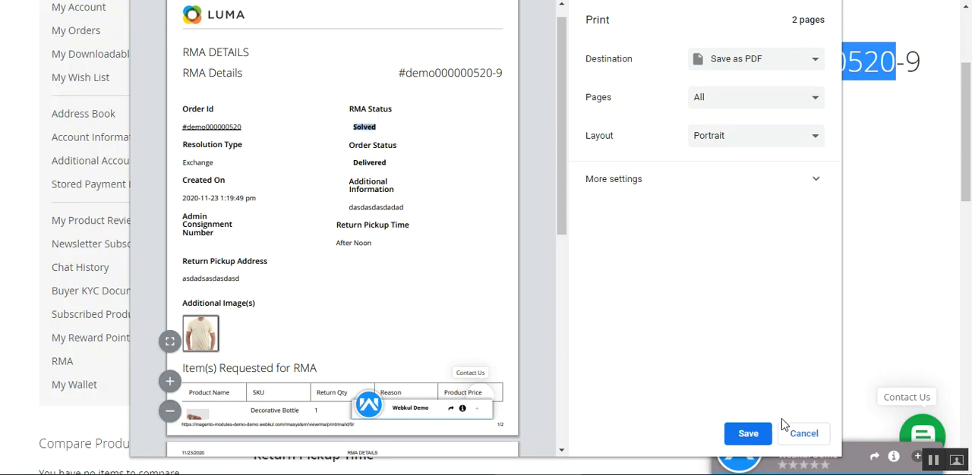
{"action": "left_click", "coordinate": [804, 436]}
{"action": "left_click_drag", "start_coordinate": [969, 132], "coordinate": [969, 68]}
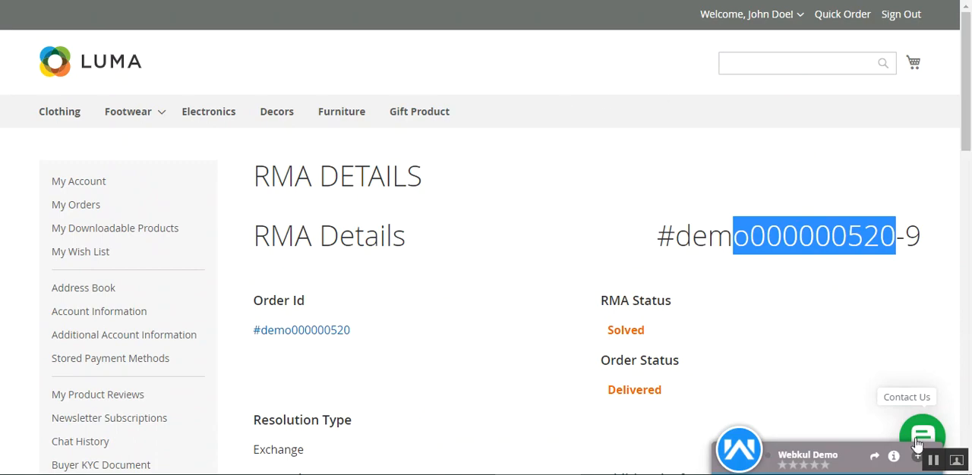
Open the RMA history list, check the status of the newest request and view its details
{"action": "scroll", "coordinate": [240, 148], "scroll_direction": "down", "scroll_amount": 5}
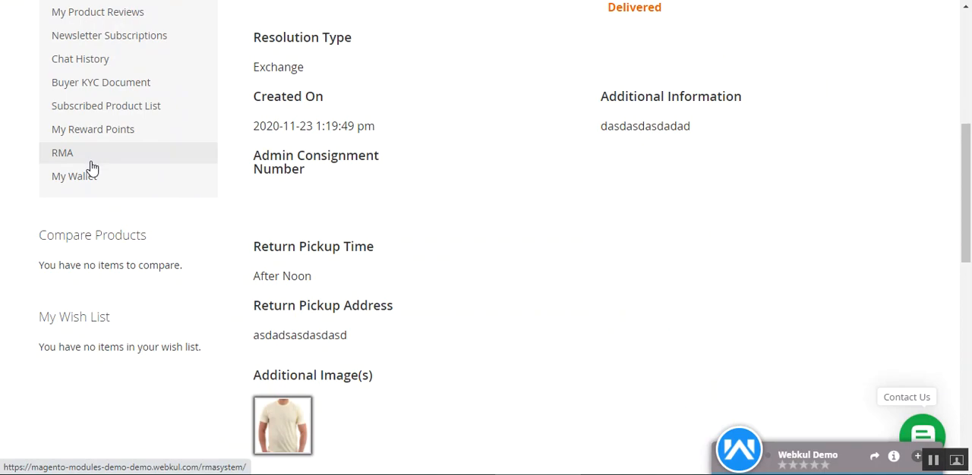
{"action": "scroll", "coordinate": [597, 266], "scroll_direction": "up", "scroll_amount": 3}
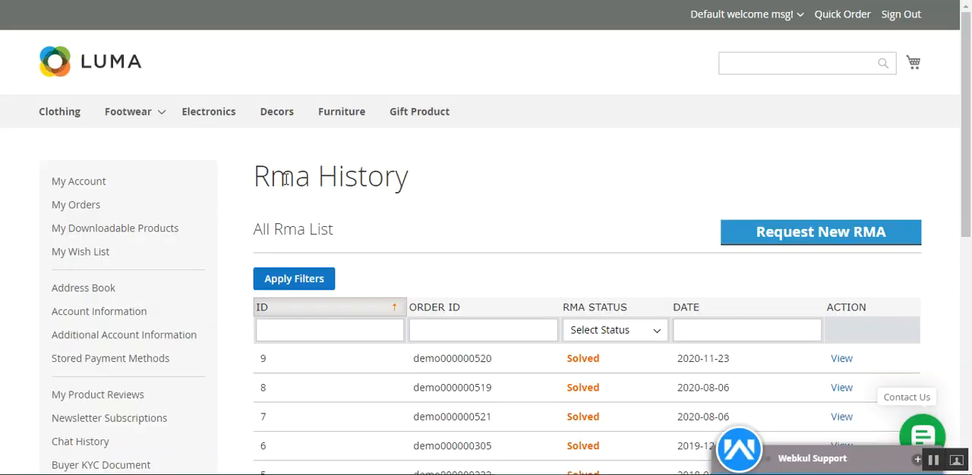
{"action": "left_click_drag", "start_coordinate": [284, 179], "coordinate": [970, 175]}
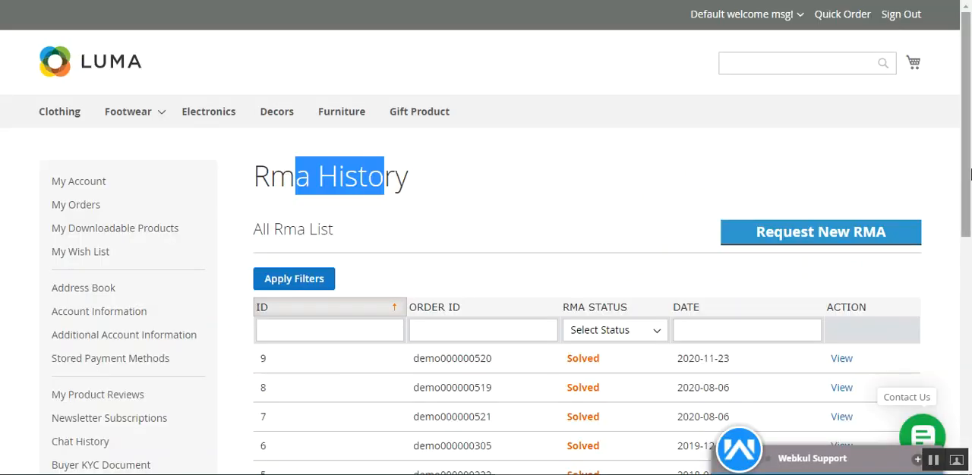
{"action": "scroll", "coordinate": [919, 232], "scroll_direction": "down", "scroll_amount": 2}
{"action": "left_click_drag", "start_coordinate": [456, 176], "coordinate": [493, 178]}
{"action": "left_click", "coordinate": [546, 196]}
{"action": "left_click_drag", "start_coordinate": [565, 178], "coordinate": [635, 187]}
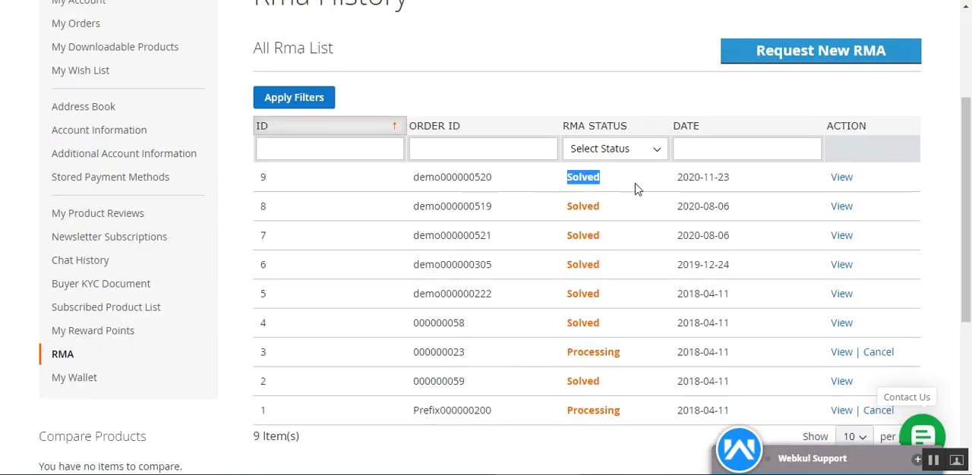
{"action": "left_click", "coordinate": [638, 189]}
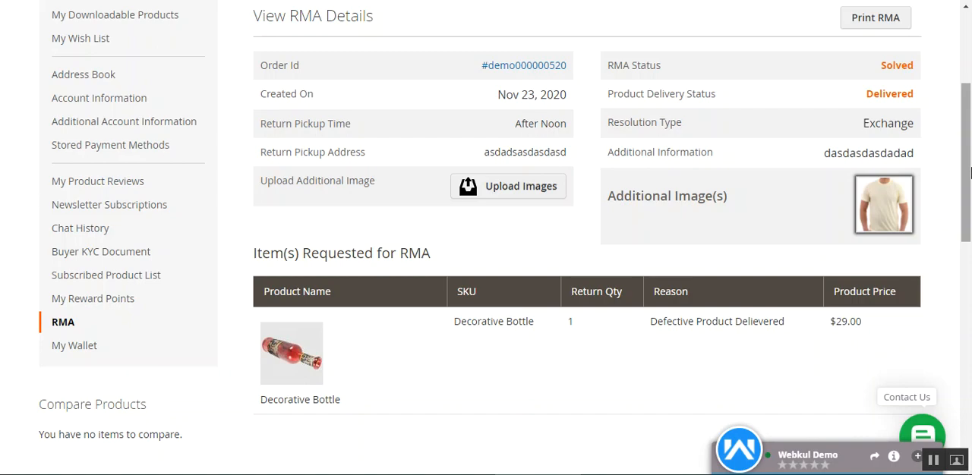
{"action": "scroll", "coordinate": [861, 312], "scroll_direction": "up", "scroll_amount": 3}
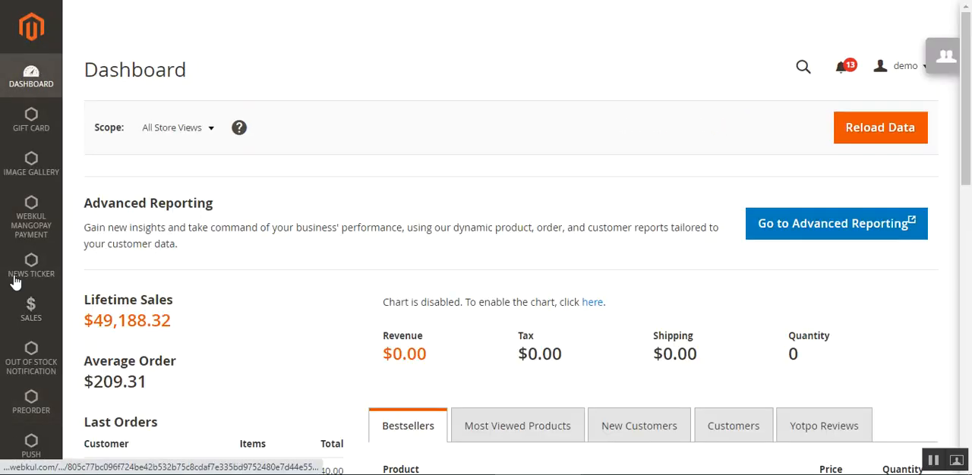
Switch to the Magento admin panel and open the store configuration
{"action": "scroll", "coordinate": [966, 146], "scroll_direction": "down", "scroll_amount": 4}
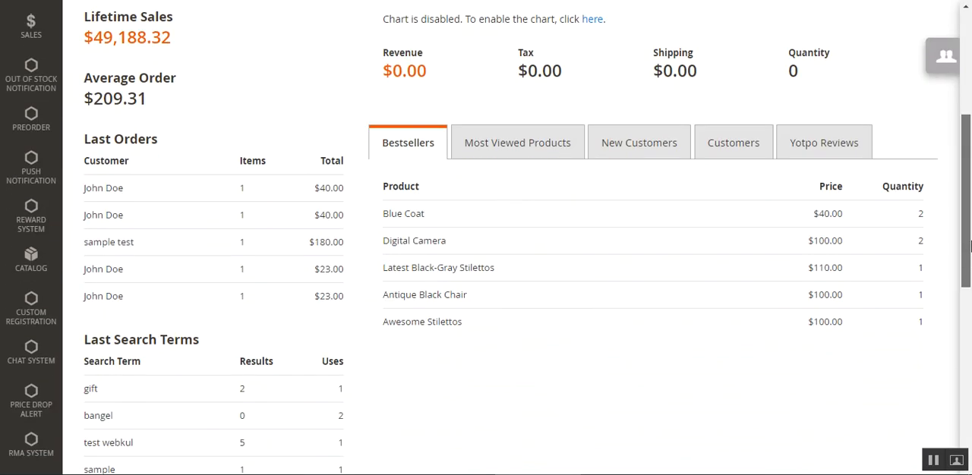
{"action": "scroll", "coordinate": [969, 81], "scroll_direction": "up", "scroll_amount": 4}
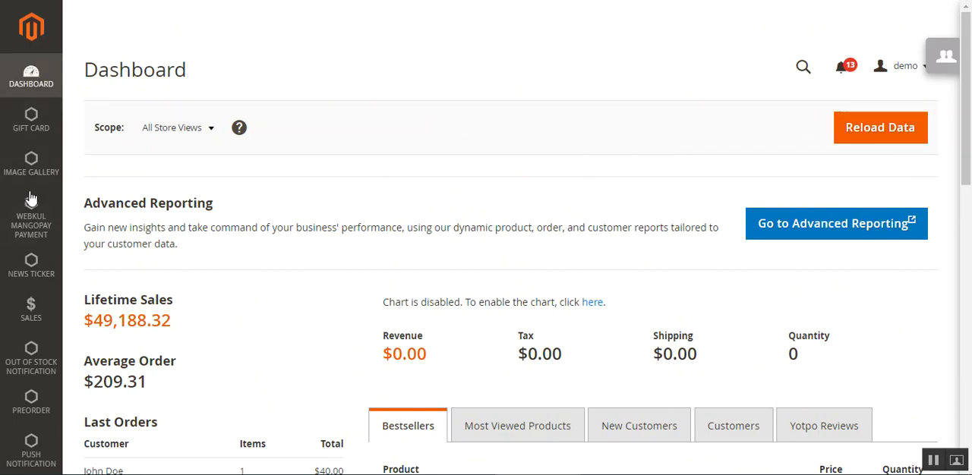
{"action": "scroll", "coordinate": [26, 353], "scroll_direction": "down", "scroll_amount": 15}
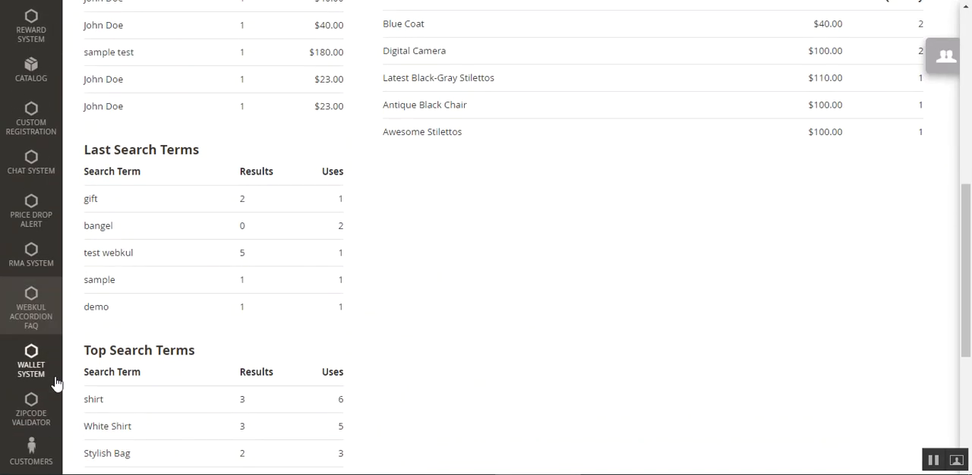
{"action": "left_click", "coordinate": [34, 340]}
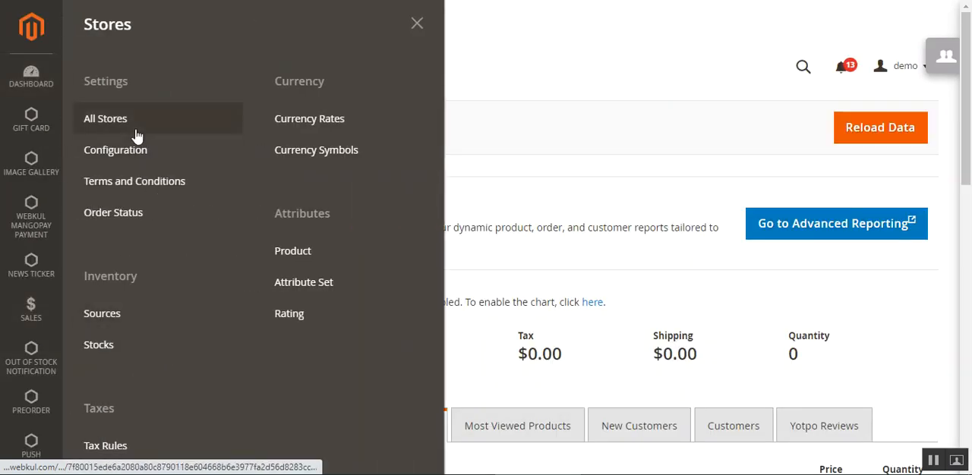
{"action": "left_click", "coordinate": [115, 149]}
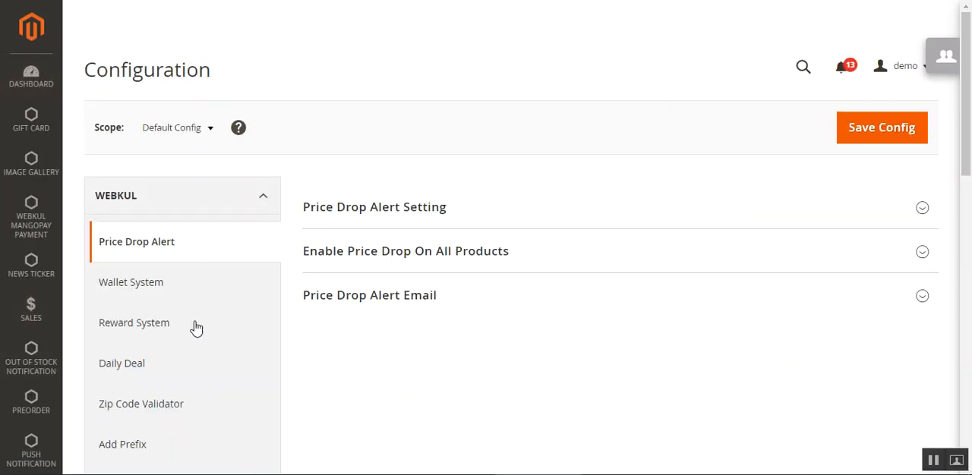
Open the RMA System settings of the Webkul extensions and expand the RMA System Configuration section
{"action": "scroll", "coordinate": [217, 234], "scroll_direction": "down", "scroll_amount": 2}
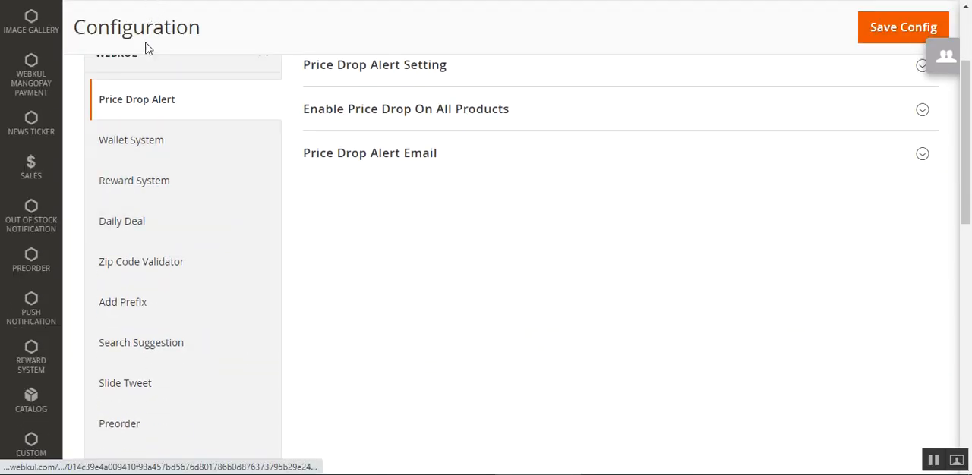
{"action": "scroll", "coordinate": [134, 78], "scroll_direction": "up", "scroll_amount": 2}
{"action": "scroll", "coordinate": [154, 267], "scroll_direction": "down", "scroll_amount": 7}
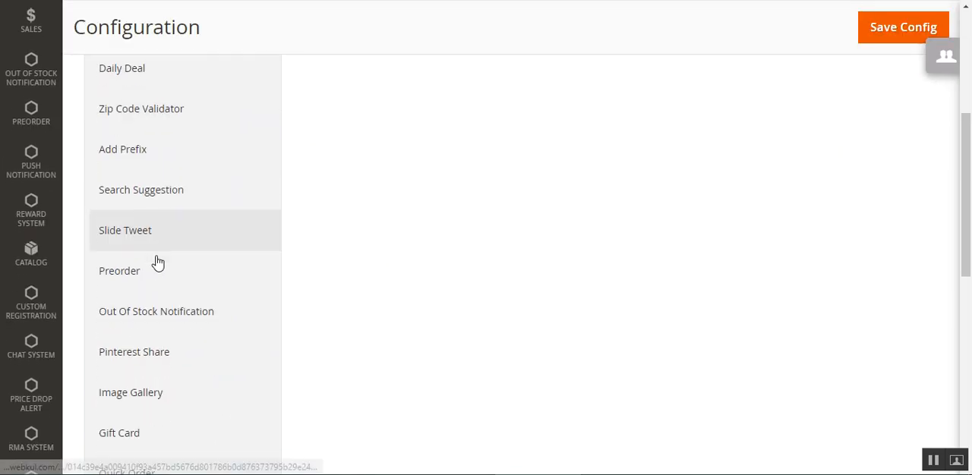
{"action": "scroll", "coordinate": [187, 317], "scroll_direction": "down", "scroll_amount": 1}
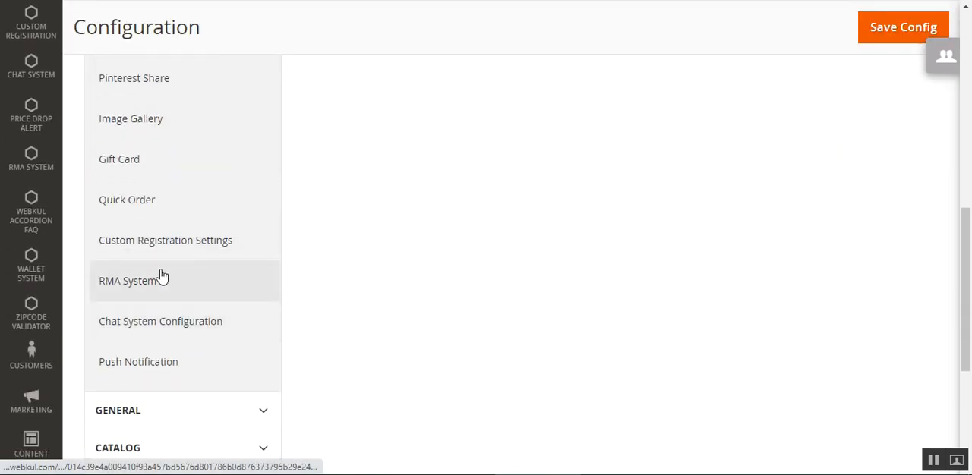
{"action": "left_click", "coordinate": [167, 296]}
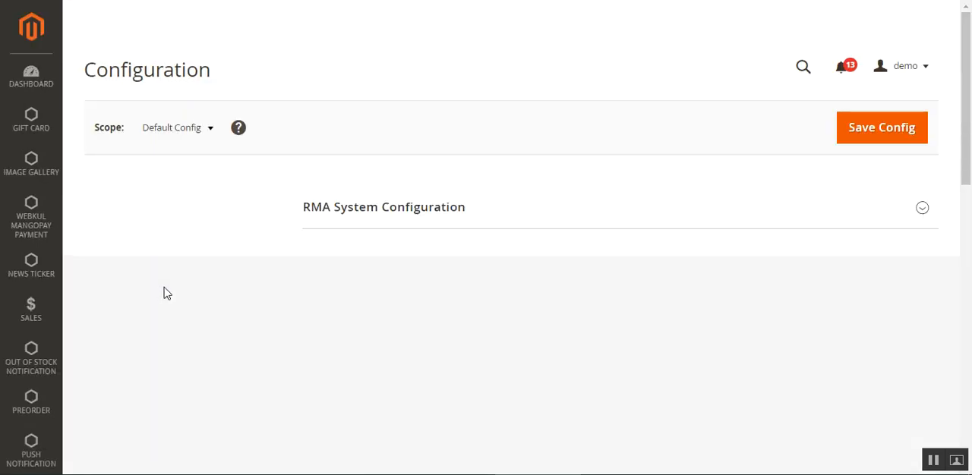
{"action": "mouse_move", "coordinate": [965, 103]}
{"action": "left_mouse_down"}
{"action": "mouse_move", "coordinate": [968, 403]}
{"action": "mouse_move", "coordinate": [969, 99]}
{"action": "left_mouse_up"}
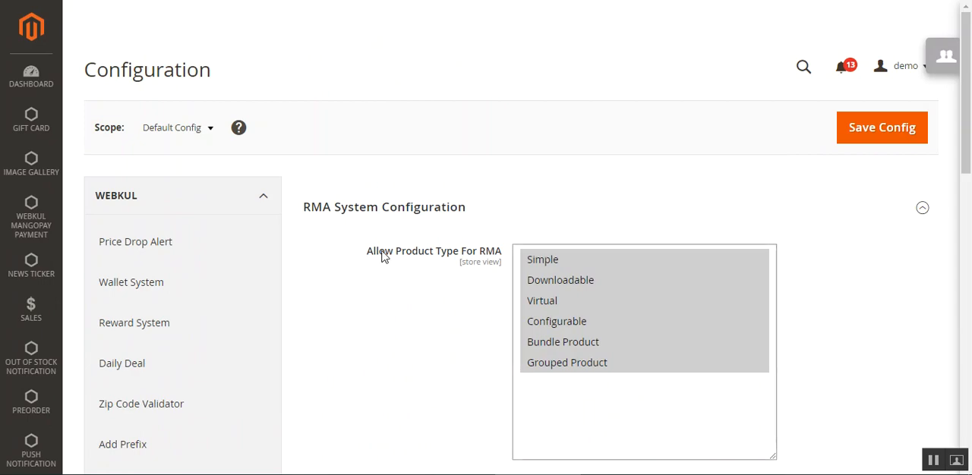
Look over the product types allowed for RMA and the return policy text
{"action": "left_click_drag", "start_coordinate": [379, 252], "coordinate": [478, 252]}
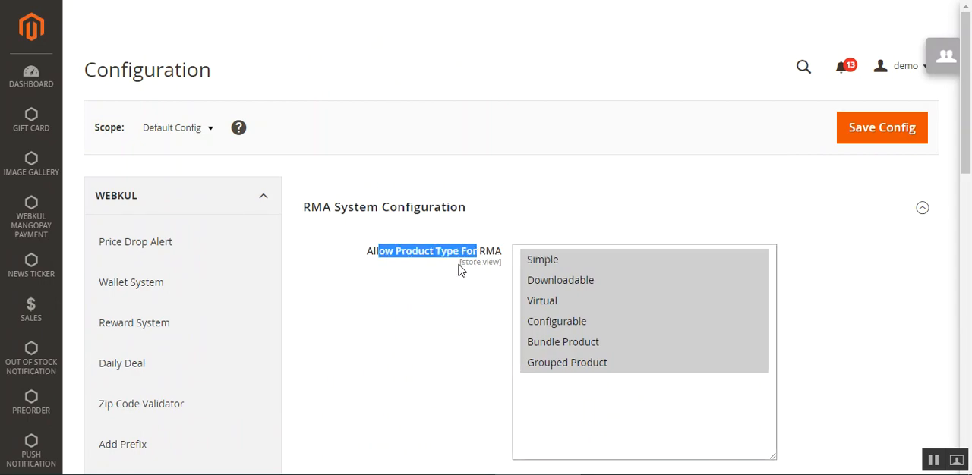
{"action": "left_click", "coordinate": [390, 265]}
{"action": "left_click", "coordinate": [454, 313]}
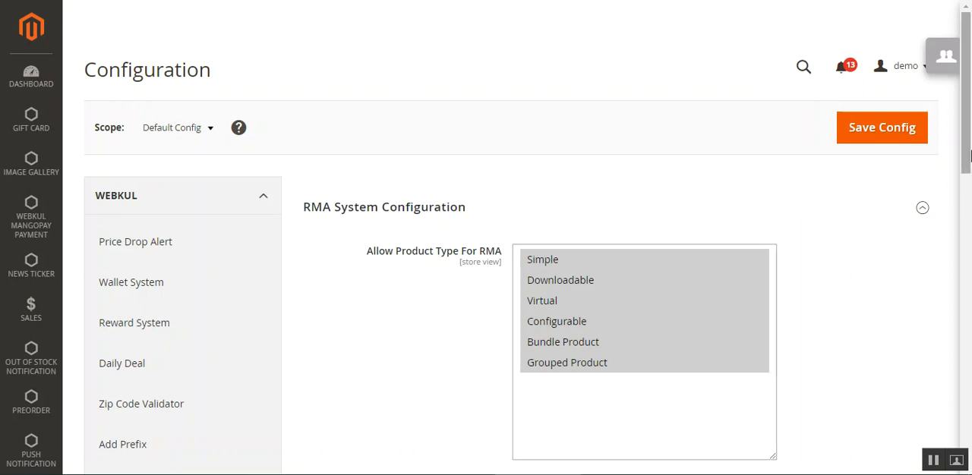
{"action": "scroll", "coordinate": [966, 158], "scroll_direction": "down", "scroll_amount": 1}
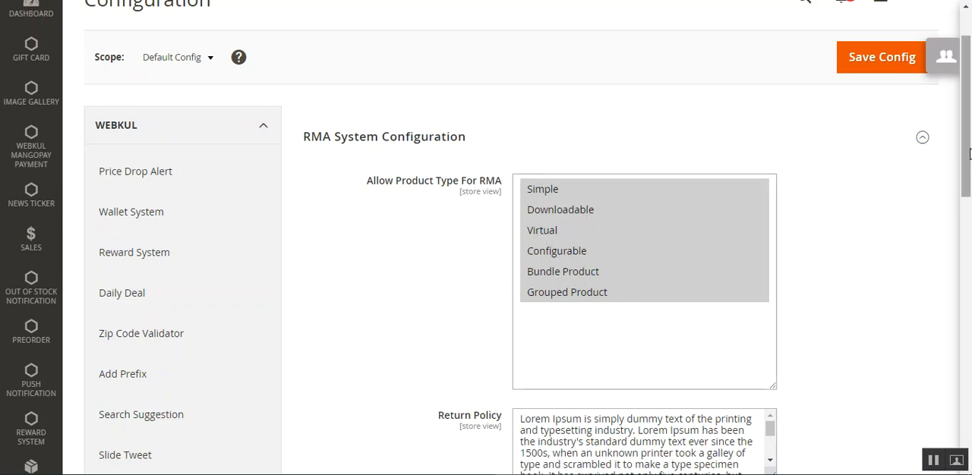
{"action": "scroll", "coordinate": [580, 296], "scroll_direction": "down", "scroll_amount": 2}
{"action": "scroll", "coordinate": [766, 292], "scroll_direction": "down", "scroll_amount": 2}
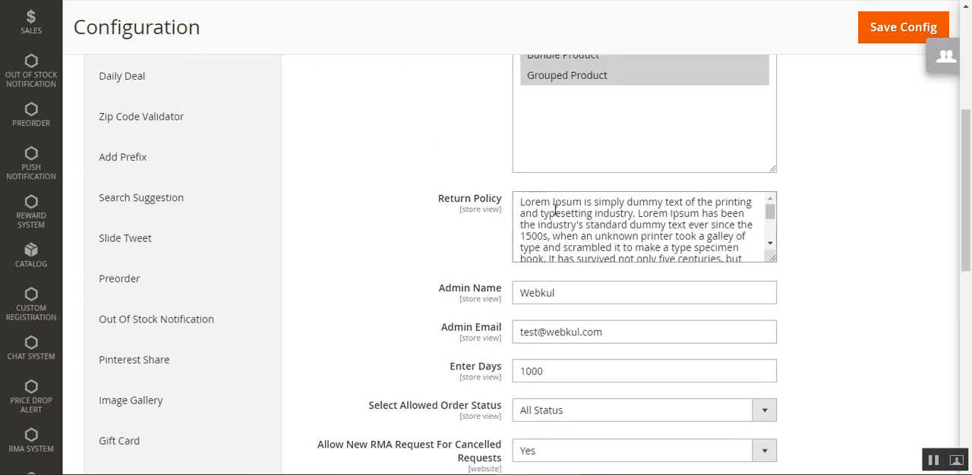
{"action": "left_click", "coordinate": [580, 204]}
{"action": "scroll", "coordinate": [425, 228], "scroll_direction": "down", "scroll_amount": 1}
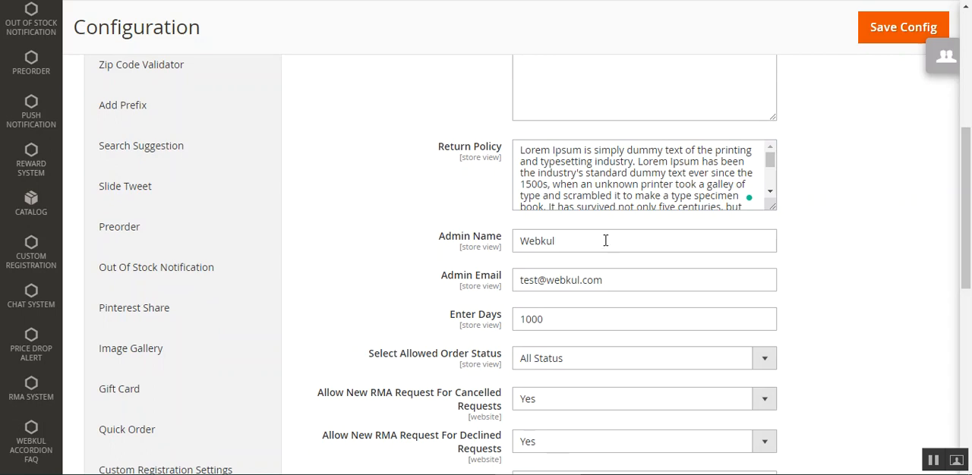
Examine the admin name, admin email and number of days set for RMA requests
{"action": "left_click_drag", "start_coordinate": [967, 215], "coordinate": [966, 241]}
{"action": "left_click_drag", "start_coordinate": [451, 165], "coordinate": [483, 170]}
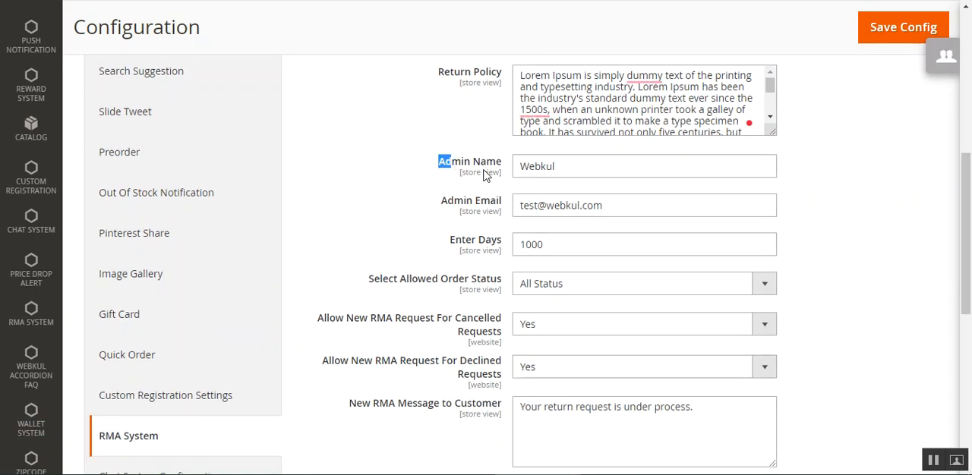
{"action": "left_click", "coordinate": [594, 184]}
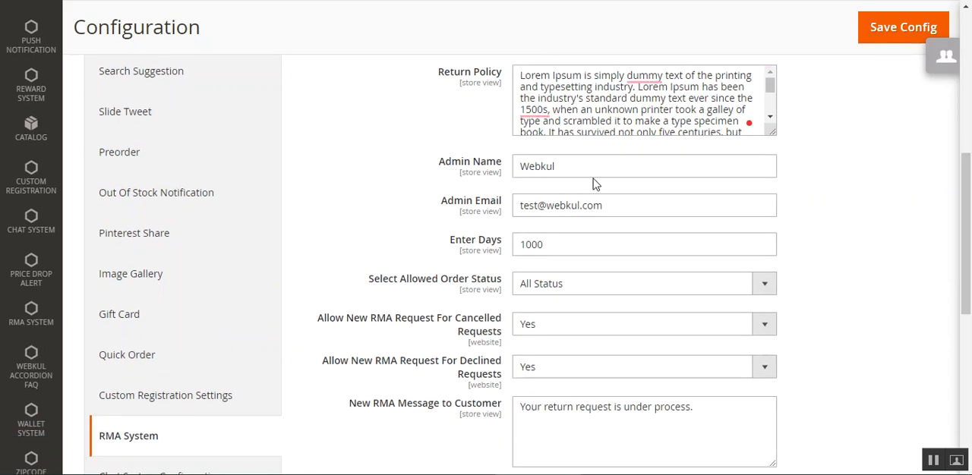
{"action": "left_click", "coordinate": [460, 169]}
{"action": "left_click_drag", "start_coordinate": [441, 201], "coordinate": [510, 207]}
{"action": "left_click", "coordinate": [653, 215]}
{"action": "left_click", "coordinate": [559, 242]}
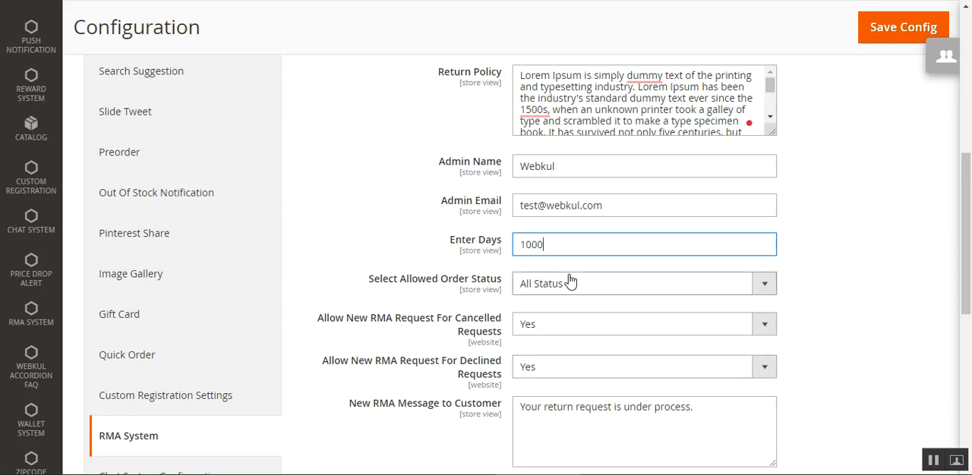
Set the allowed order status to Complete, and switch it back to All Status
{"action": "left_click", "coordinate": [626, 289]}
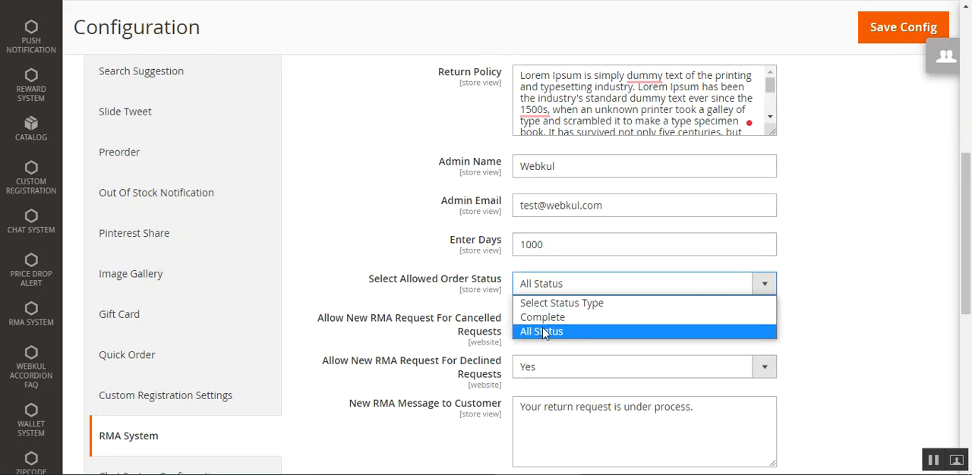
{"action": "left_click", "coordinate": [552, 316]}
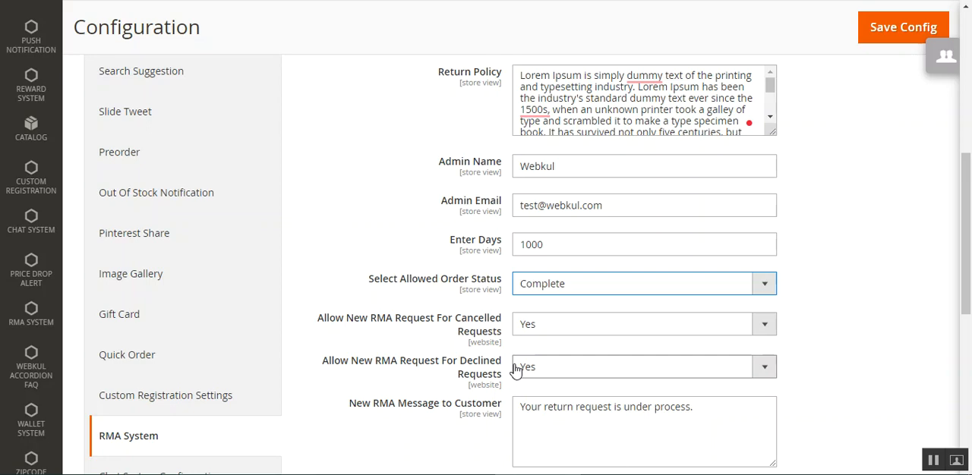
{"action": "left_click", "coordinate": [545, 291]}
{"action": "left_click", "coordinate": [545, 333]}
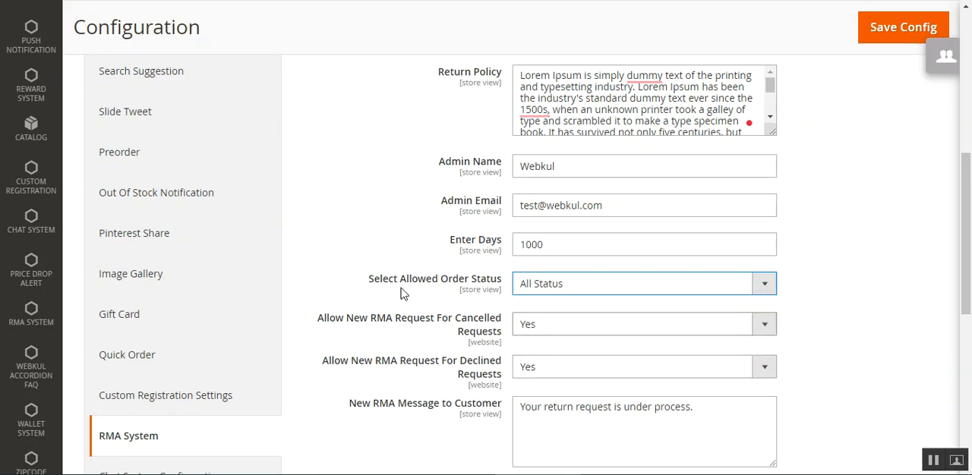
{"action": "left_click_drag", "start_coordinate": [368, 279], "coordinate": [469, 282]}
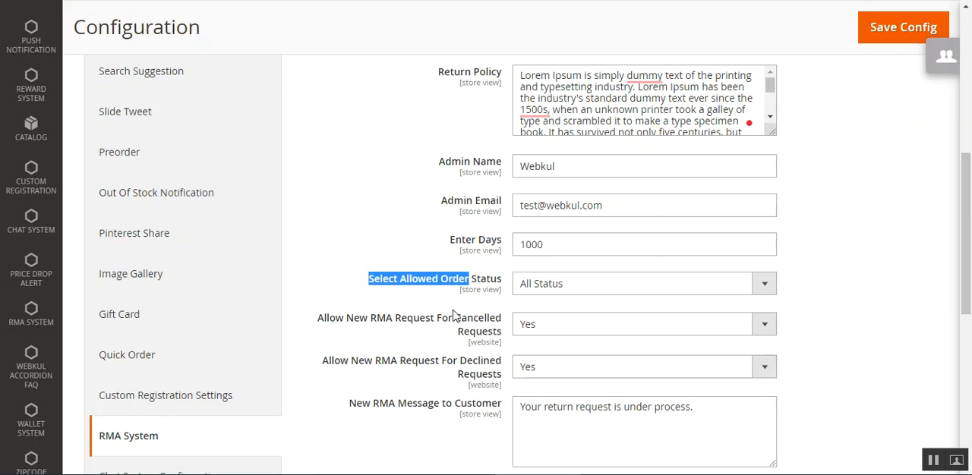
Look at the choices for allowing new RMA requests after cancelled and declined requests without changing them
{"action": "left_click_drag", "start_coordinate": [346, 318], "coordinate": [478, 319]}
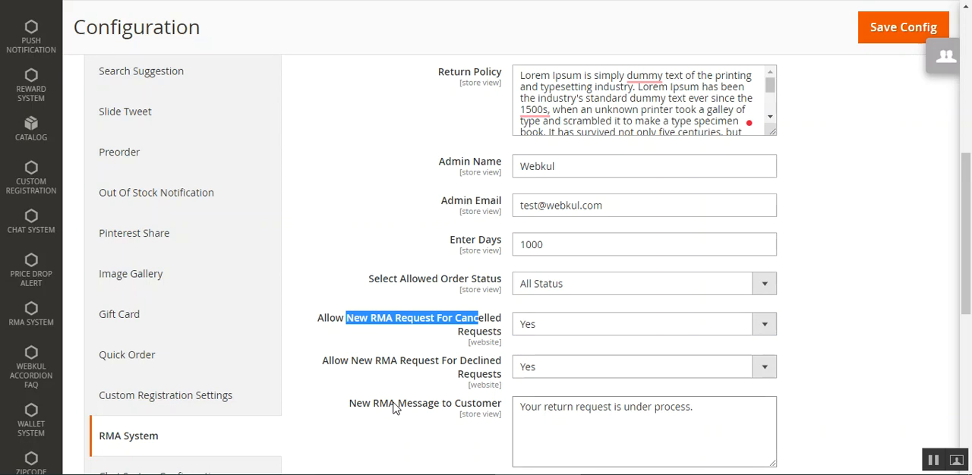
{"action": "left_click", "coordinate": [586, 326]}
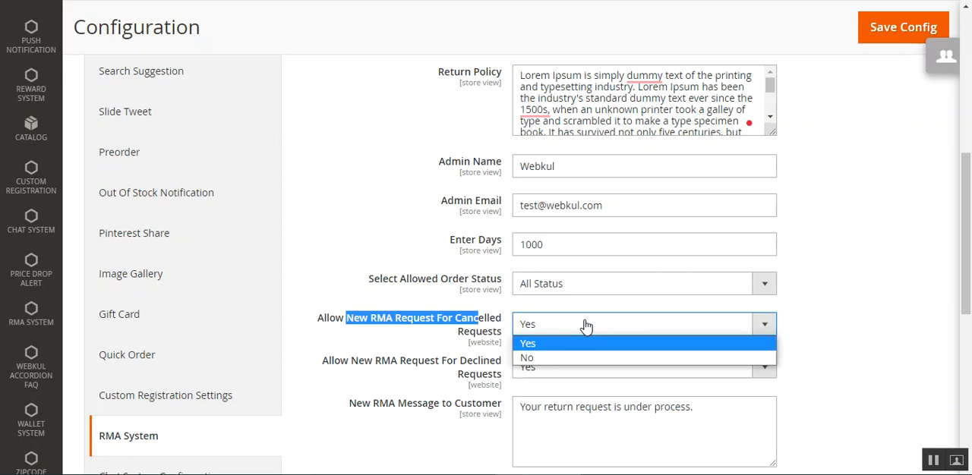
{"action": "left_click", "coordinate": [372, 366]}
{"action": "left_click_drag", "start_coordinate": [381, 363], "coordinate": [453, 364]}
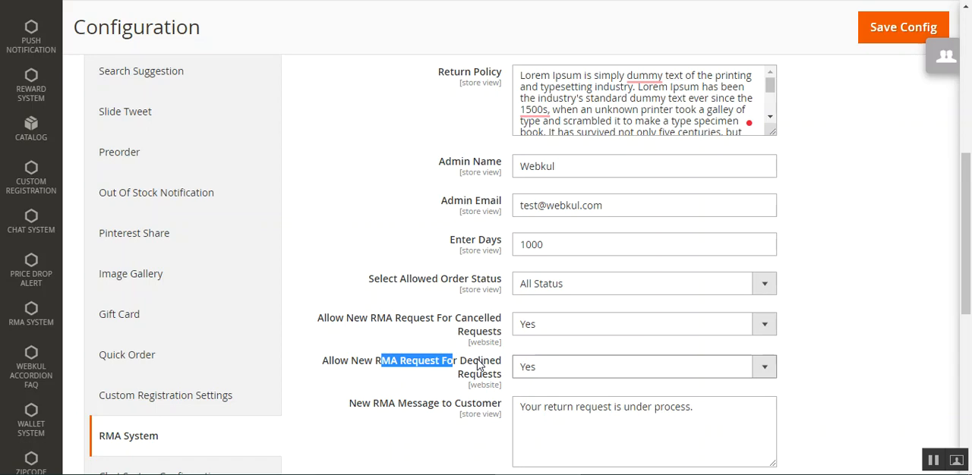
{"action": "left_click", "coordinate": [548, 370]}
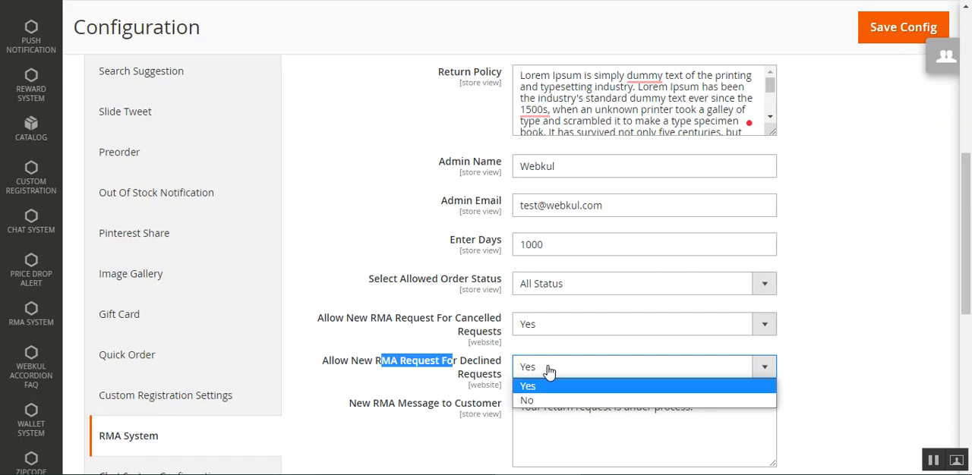
{"action": "scroll", "coordinate": [524, 374], "scroll_direction": "down", "scroll_amount": 1}
{"action": "left_click", "coordinate": [401, 371]}
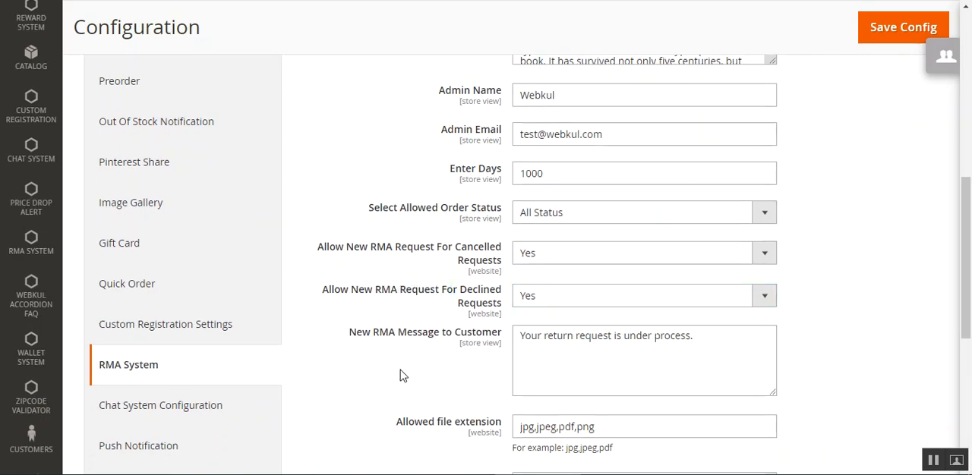
Review the new RMA message to the customer and the allowed file extensions
{"action": "left_click_drag", "start_coordinate": [388, 334], "coordinate": [441, 336]}
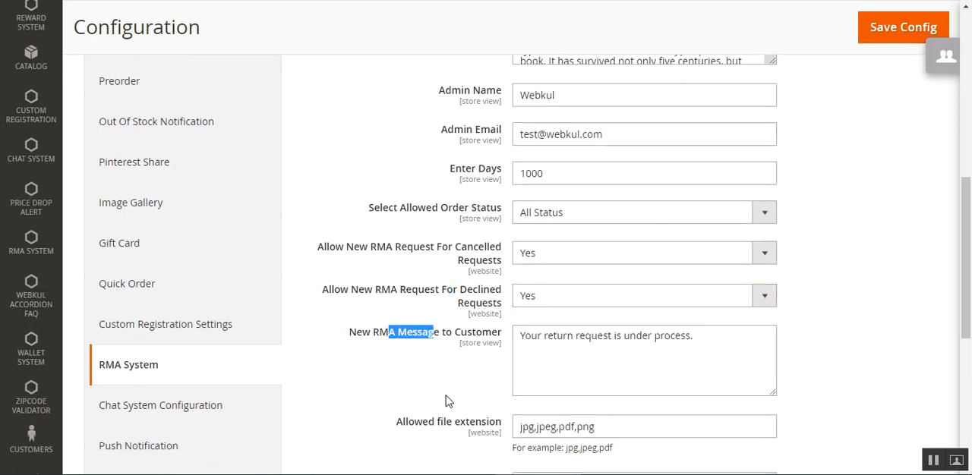
{"action": "scroll", "coordinate": [510, 388], "scroll_direction": "down", "scroll_amount": 1}
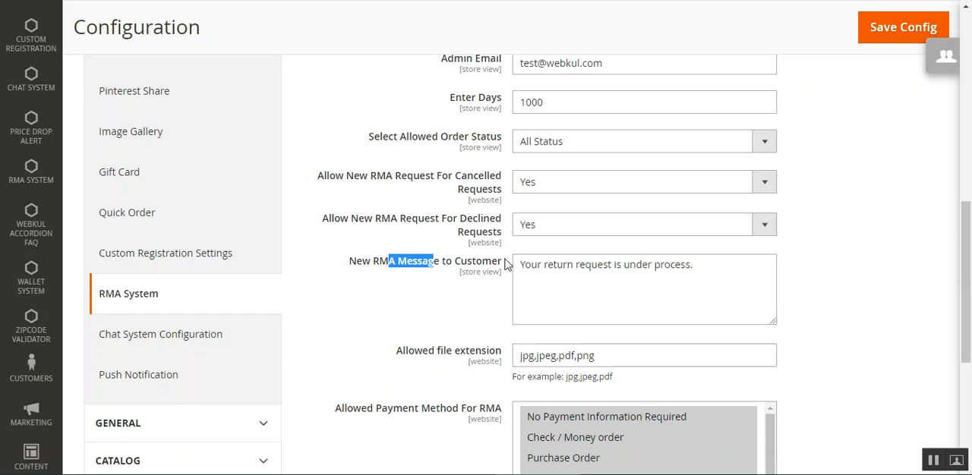
{"action": "left_click", "coordinate": [578, 279]}
{"action": "scroll", "coordinate": [434, 334], "scroll_direction": "down", "scroll_amount": 1}
{"action": "left_click_drag", "start_coordinate": [395, 281], "coordinate": [483, 295]}
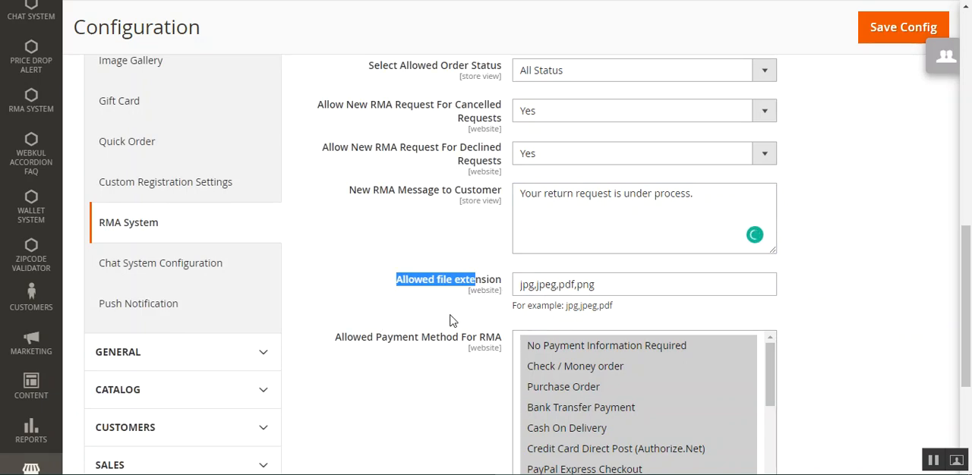
Examine the allowed file extension setting and the file types entered for it
{"action": "left_click", "coordinate": [340, 304]}
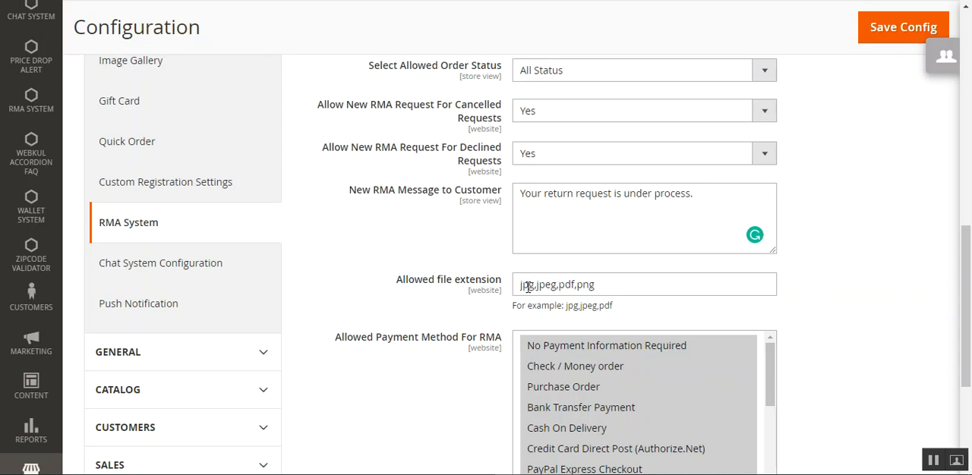
{"action": "left_click_drag", "start_coordinate": [529, 287], "coordinate": [612, 285]}
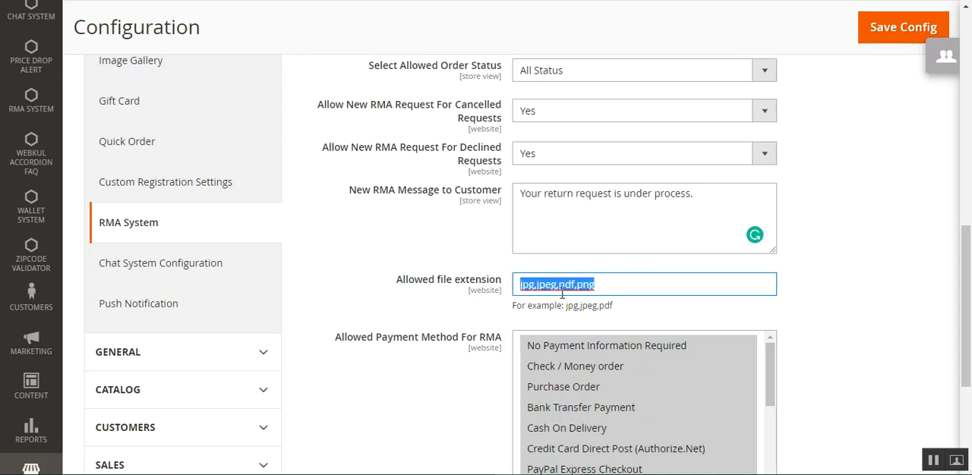
{"action": "left_click", "coordinate": [448, 311]}
{"action": "left_click_drag", "start_coordinate": [415, 288], "coordinate": [477, 290]}
{"action": "left_click", "coordinate": [432, 318]}
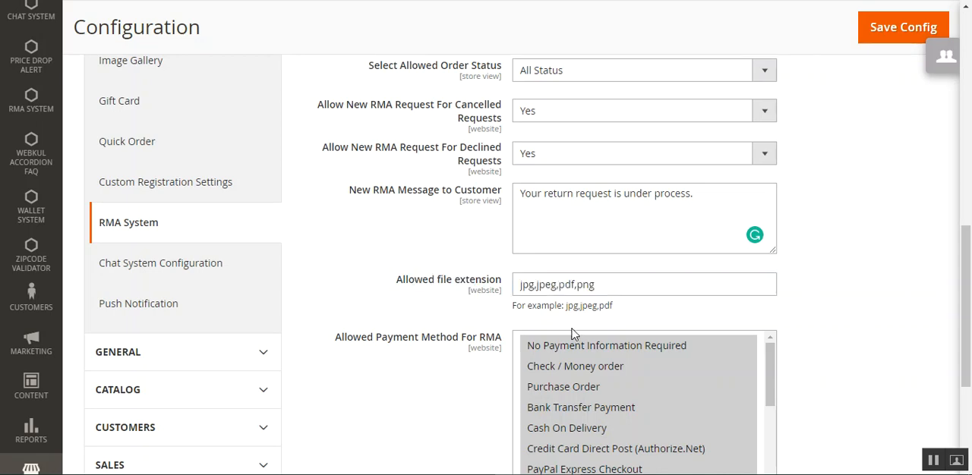
{"action": "left_click_drag", "start_coordinate": [595, 285], "coordinate": [499, 291]}
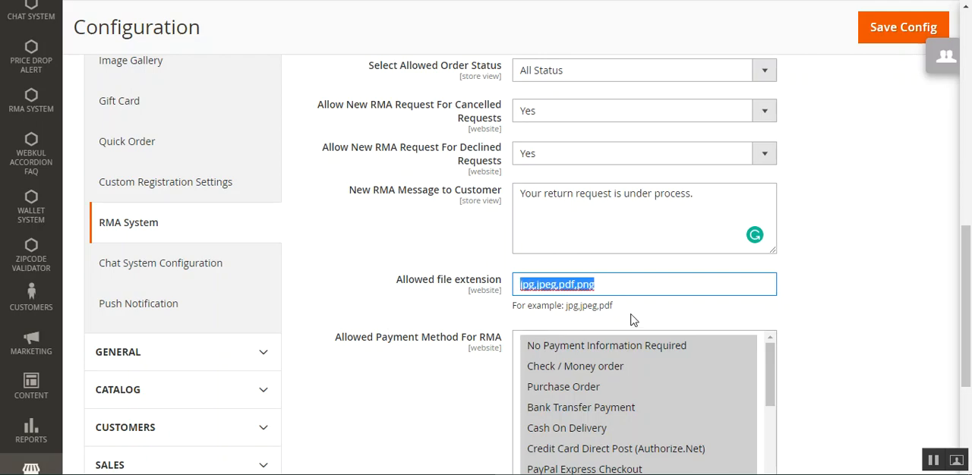
{"action": "left_click", "coordinate": [345, 315]}
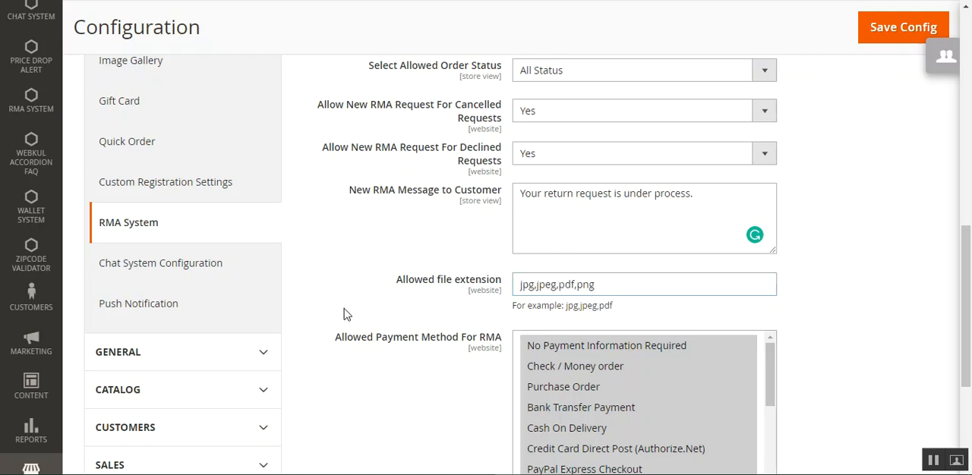
Examine the list of allowed payment methods for RMA without changing the selection
{"action": "scroll", "coordinate": [425, 228], "scroll_direction": "down", "scroll_amount": 3}
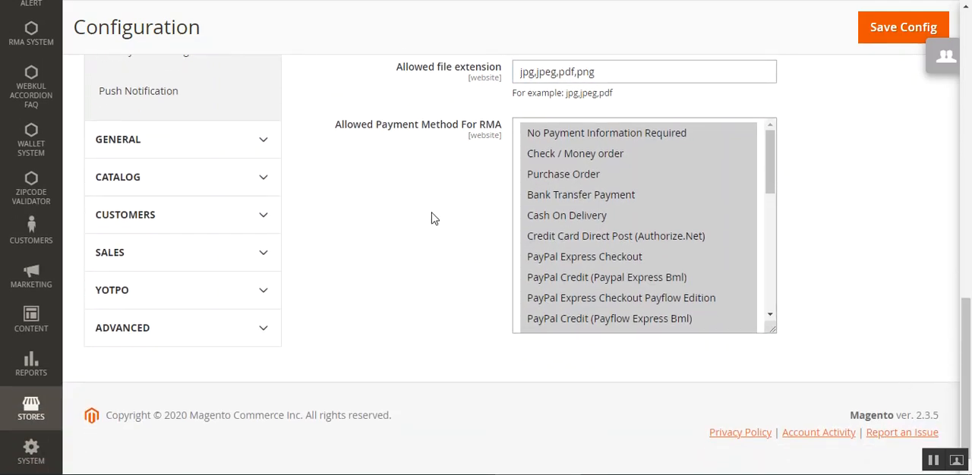
{"action": "left_click_drag", "start_coordinate": [354, 132], "coordinate": [479, 139]}
{"action": "left_click", "coordinate": [416, 310]}
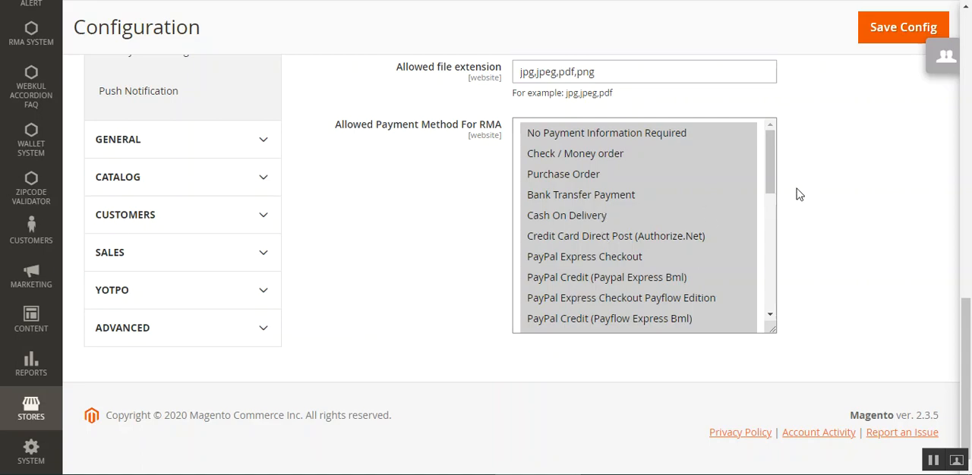
{"action": "left_click", "coordinate": [768, 173]}
{"action": "mouse_move", "coordinate": [768, 173]}
{"action": "left_mouse_down"}
{"action": "mouse_move", "coordinate": [686, 308]}
{"action": "mouse_move", "coordinate": [776, 167]}
{"action": "left_mouse_up"}
{"action": "left_click", "coordinate": [397, 298]}
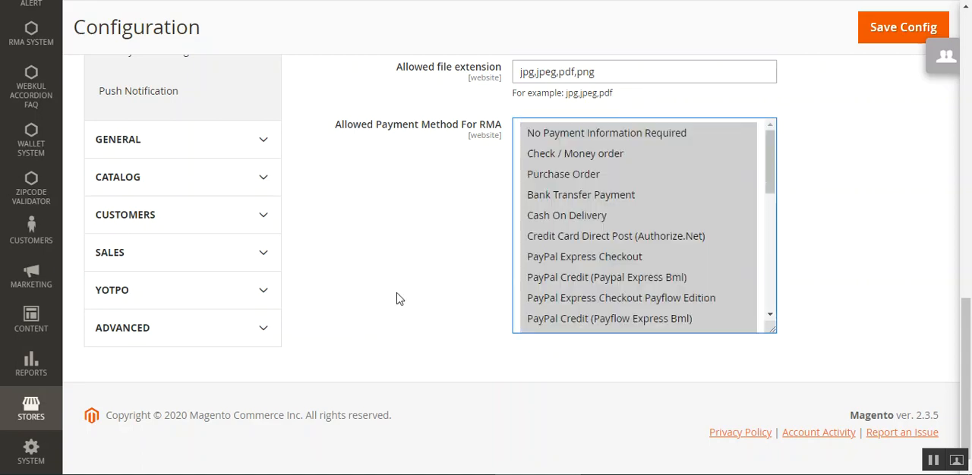
Display the RMA System management pages available in the admin navigation
{"action": "left_click_drag", "start_coordinate": [966, 325], "coordinate": [966, 34]}
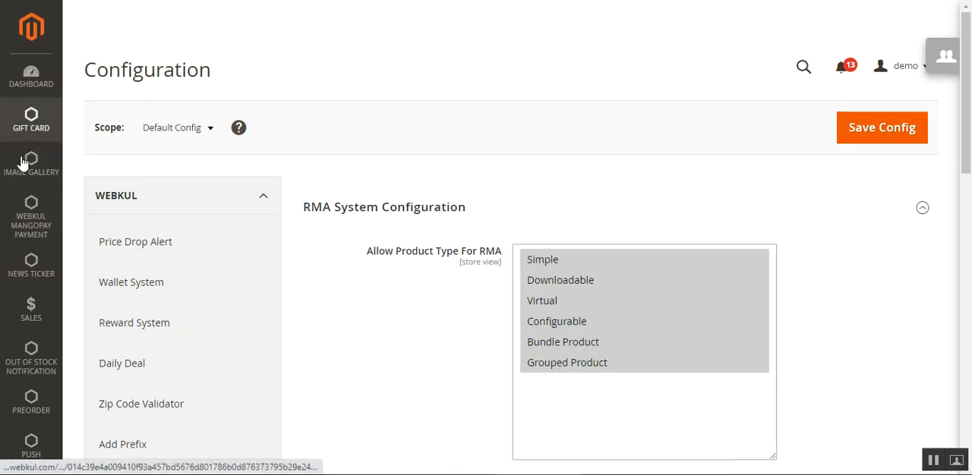
{"action": "scroll", "coordinate": [34, 315], "scroll_direction": "down", "scroll_amount": 2}
{"action": "scroll", "coordinate": [32, 315], "scroll_direction": "down", "scroll_amount": 3}
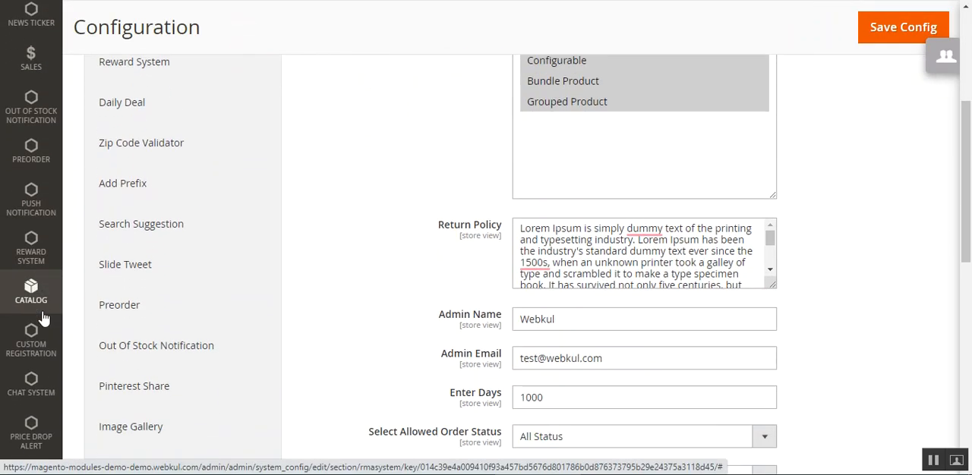
{"action": "scroll", "coordinate": [44, 317], "scroll_direction": "down", "scroll_amount": 1}
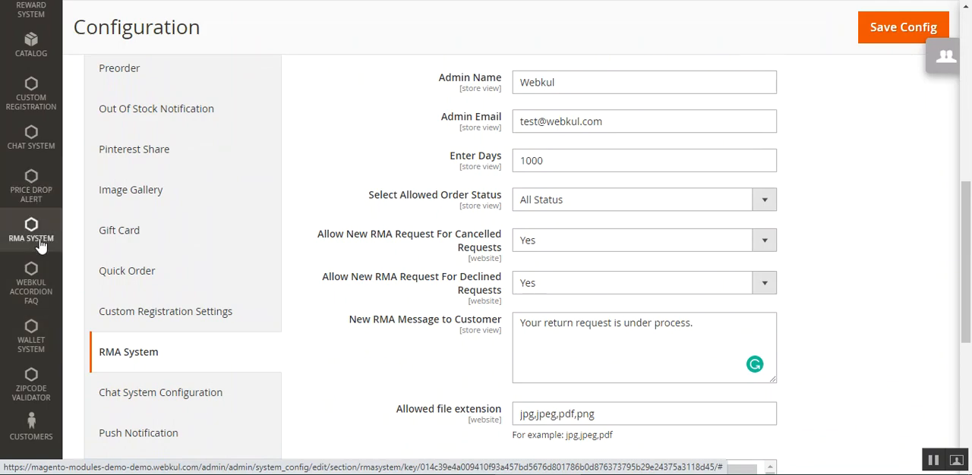
{"action": "left_click", "coordinate": [40, 244]}
{"action": "scroll", "coordinate": [84, 282], "scroll_direction": "up", "scroll_amount": 3}
{"action": "scroll", "coordinate": [83, 282], "scroll_direction": "up", "scroll_amount": 3}
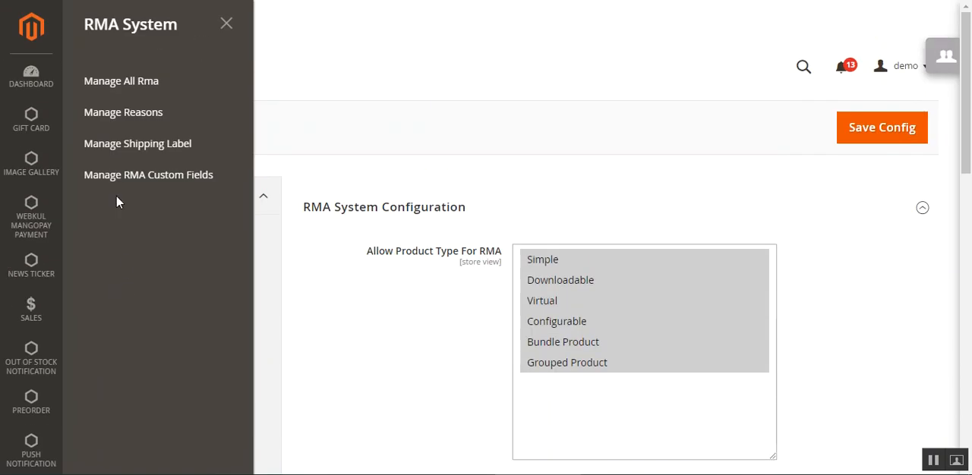
Open Manage All Rma, Manage Reasons, Manage Shipping Label and Manage RMA Custom Fields in separate browser tabs
{"action": "right_click", "coordinate": [131, 90]}
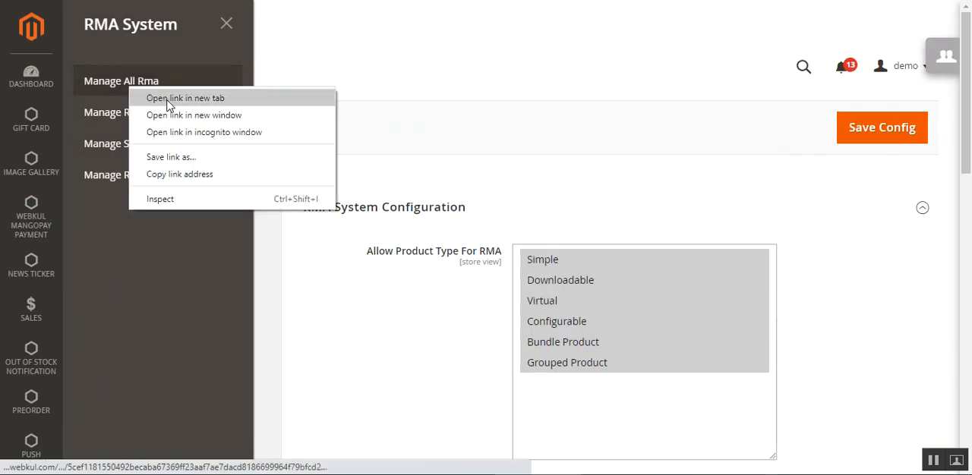
{"action": "key", "text": "Escape"}
{"action": "right_click", "coordinate": [126, 118]}
{"action": "left_click", "coordinate": [164, 125]}
{"action": "right_click", "coordinate": [126, 143]}
{"action": "left_click", "coordinate": [163, 153]}
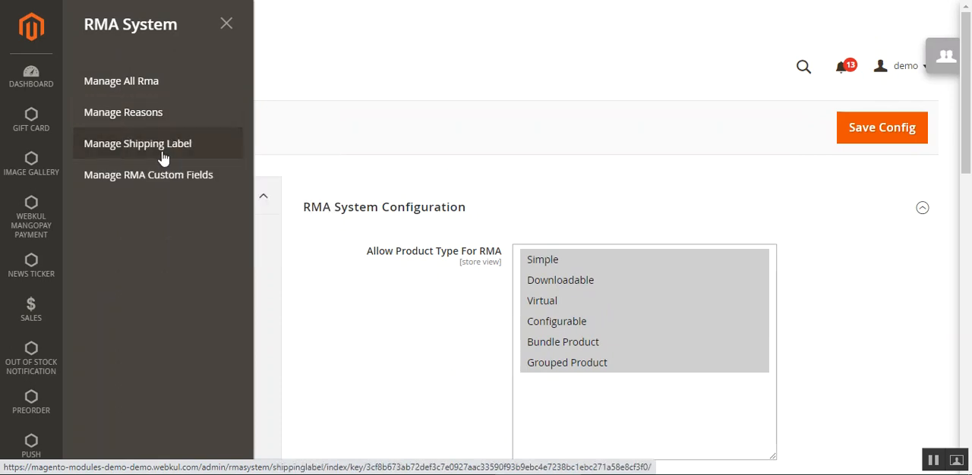
{"action": "right_click", "coordinate": [124, 175]}
{"action": "left_click", "coordinate": [163, 186]}
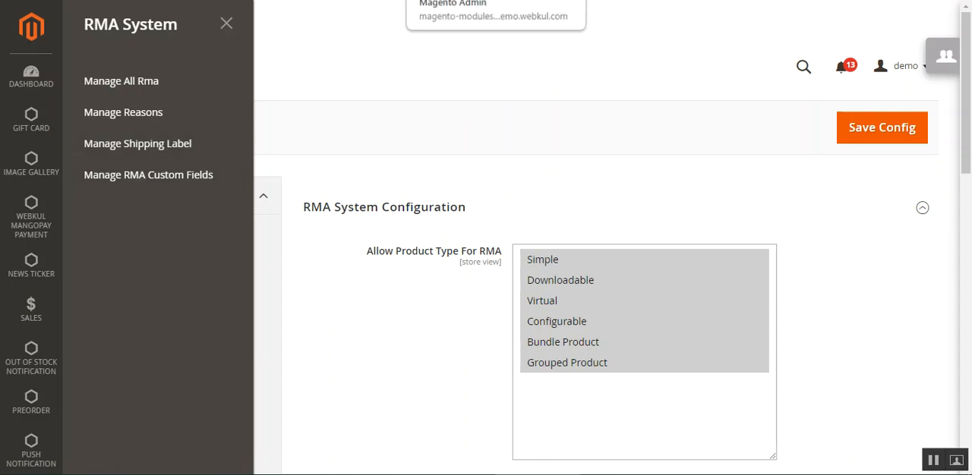
Switch to the All RMA list and view the details of the RMA request with ID 9
{"action": "left_click", "coordinate": [232, 79]}
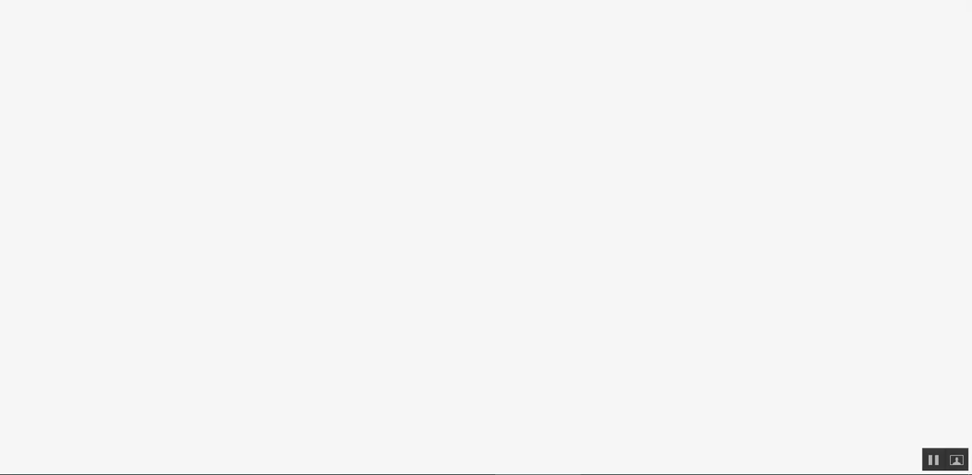
{"action": "mouse_move", "coordinate": [971, 96]}
{"action": "left_mouse_down"}
{"action": "mouse_move", "coordinate": [971, 138]}
{"action": "mouse_move", "coordinate": [970, 111]}
{"action": "left_mouse_up"}
{"action": "left_click_drag", "start_coordinate": [970, 148], "coordinate": [971, 130]}
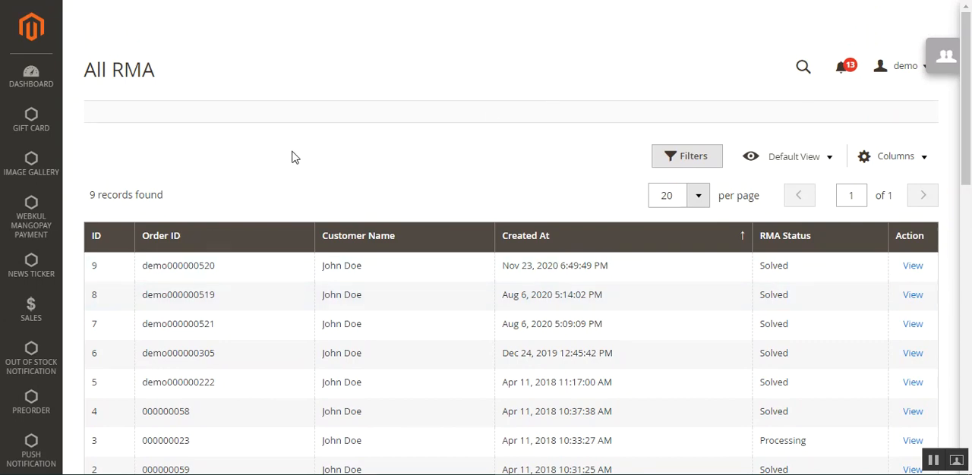
{"action": "left_click_drag", "start_coordinate": [148, 266], "coordinate": [217, 263]}
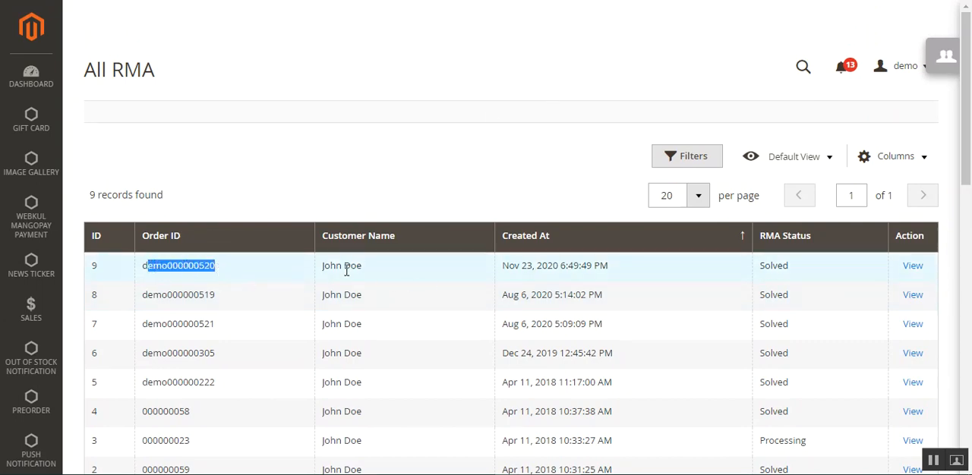
{"action": "left_click", "coordinate": [797, 270]}
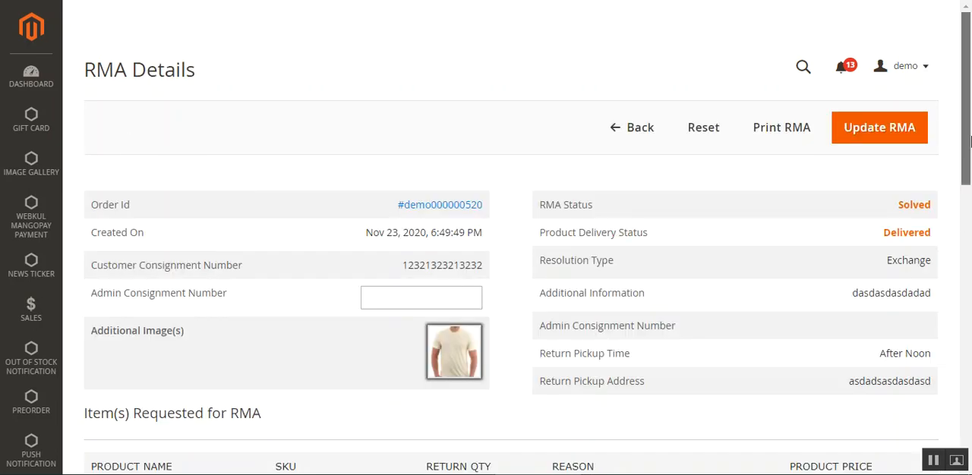
{"action": "mouse_move", "coordinate": [966, 166]}
{"action": "left_mouse_down"}
{"action": "mouse_move", "coordinate": [968, 416]}
{"action": "mouse_move", "coordinate": [967, 162]}
{"action": "left_mouse_up"}
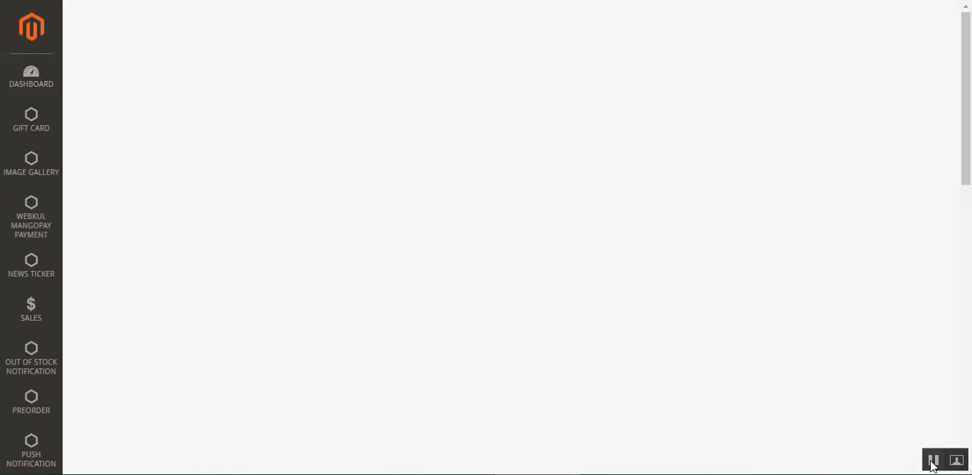
Return to the All RMA list and review the submitted requests
{"action": "mouse_move", "coordinate": [969, 87]}
{"action": "left_mouse_down"}
{"action": "mouse_move", "coordinate": [971, 198]}
{"action": "mouse_move", "coordinate": [971, 76]}
{"action": "mouse_move", "coordinate": [971, 192]}
{"action": "mouse_move", "coordinate": [969, 94]}
{"action": "left_mouse_up"}
{"action": "left_click_drag", "start_coordinate": [969, 125], "coordinate": [969, 152]}
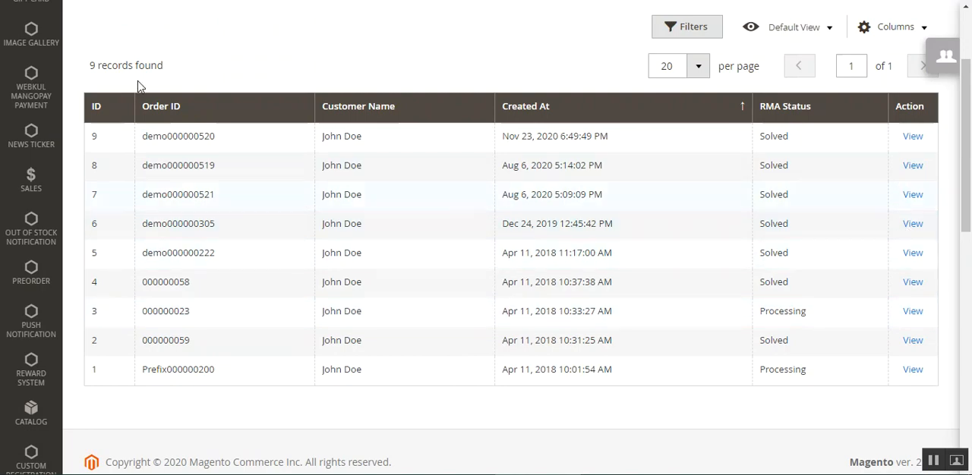
{"action": "scroll", "coordinate": [254, 210], "scroll_direction": "up", "scroll_amount": 3}
{"action": "scroll", "coordinate": [202, 263], "scroll_direction": "down", "scroll_amount": 3}
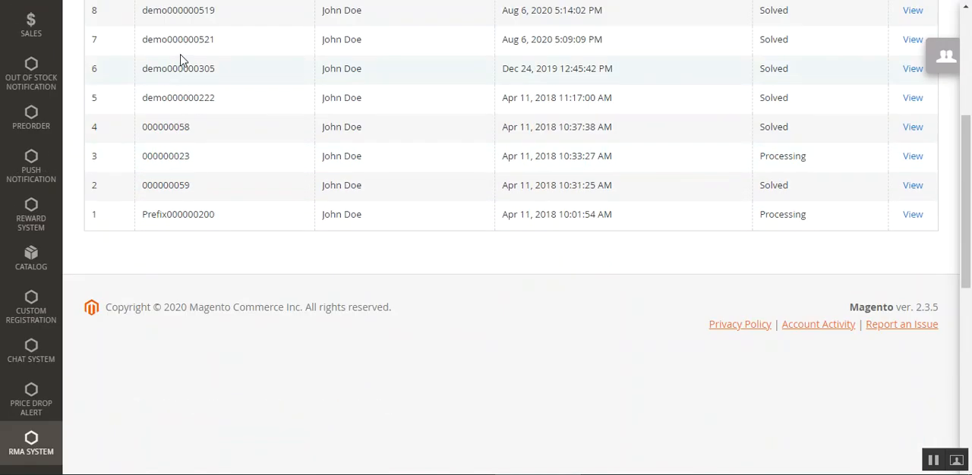
{"action": "scroll", "coordinate": [184, 180], "scroll_direction": "up", "scroll_amount": 3}
{"action": "scroll", "coordinate": [266, 288], "scroll_direction": "down", "scroll_amount": 1}
{"action": "scroll", "coordinate": [336, 334], "scroll_direction": "up", "scroll_amount": 1}
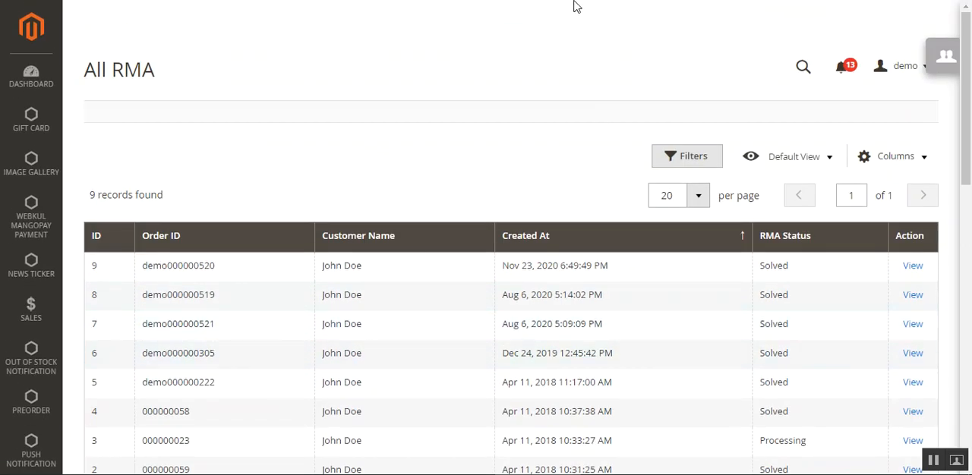
Look through the All RMA filters for ID, order ID, creation date, customer name and RMA status
{"action": "left_click", "coordinate": [704, 161]}
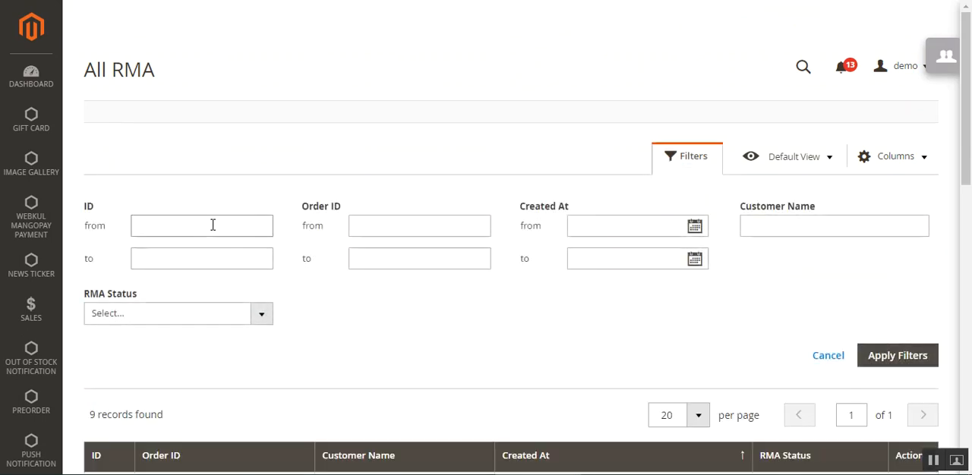
{"action": "left_click", "coordinate": [440, 227]}
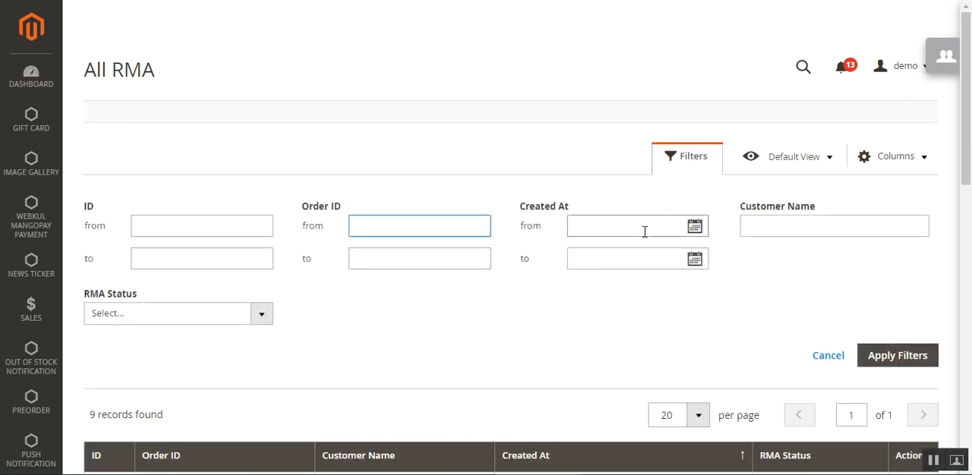
{"action": "left_click", "coordinate": [673, 230]}
{"action": "left_click", "coordinate": [837, 222]}
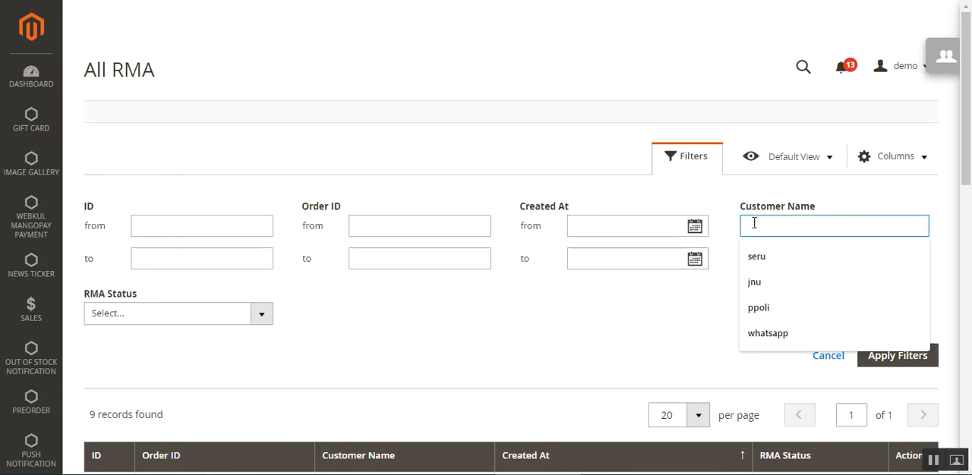
{"action": "left_click", "coordinate": [577, 312]}
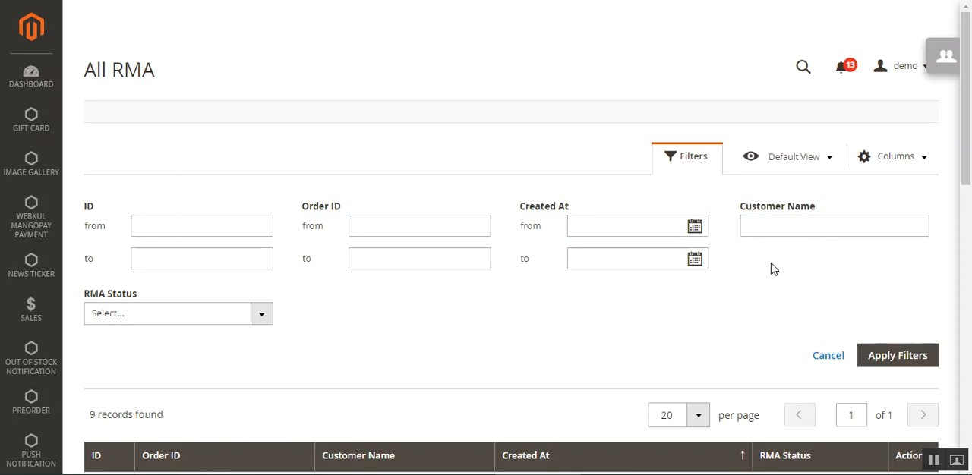
{"action": "left_click", "coordinate": [265, 319]}
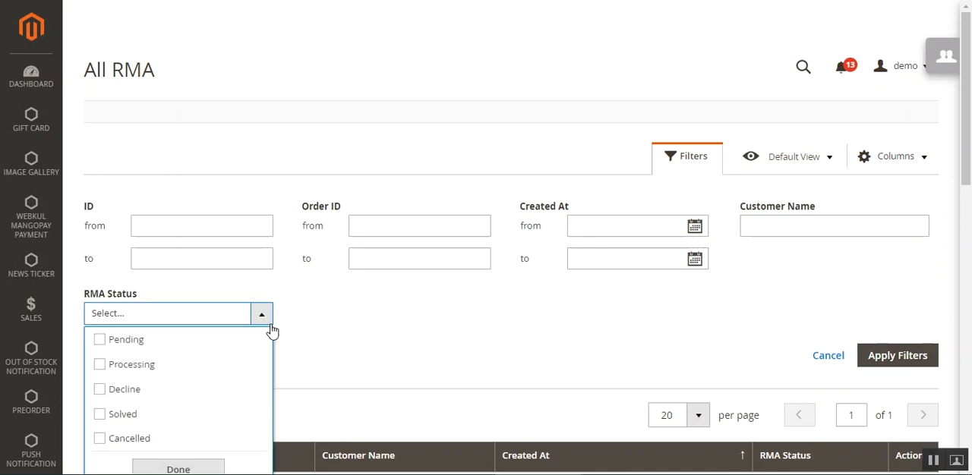
{"action": "left_click", "coordinate": [101, 348]}
{"action": "left_click", "coordinate": [446, 368]}
{"action": "left_click", "coordinate": [910, 367]}
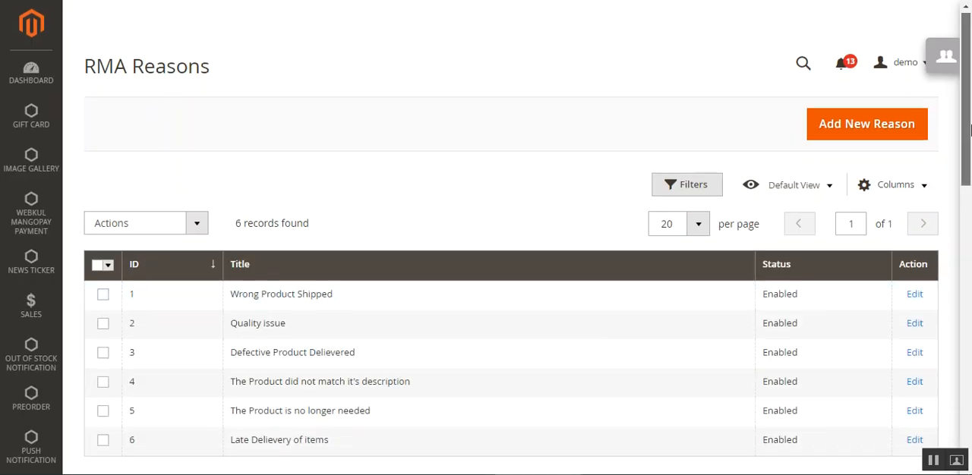
Review the titles of the return reasons on the RMA Reasons page
{"action": "left_click_drag", "start_coordinate": [971, 131], "coordinate": [971, 153]}
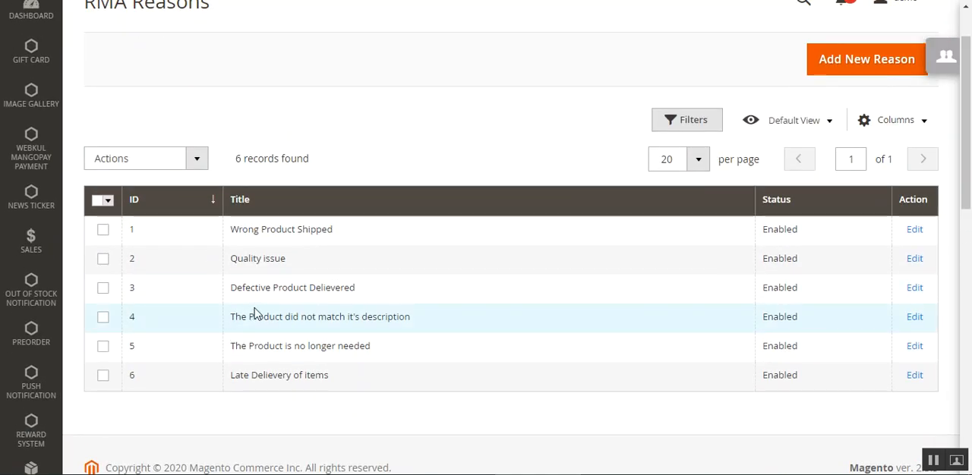
{"action": "left_click_drag", "start_coordinate": [245, 288], "coordinate": [347, 287]}
{"action": "left_click_drag", "start_coordinate": [249, 317], "coordinate": [406, 316]}
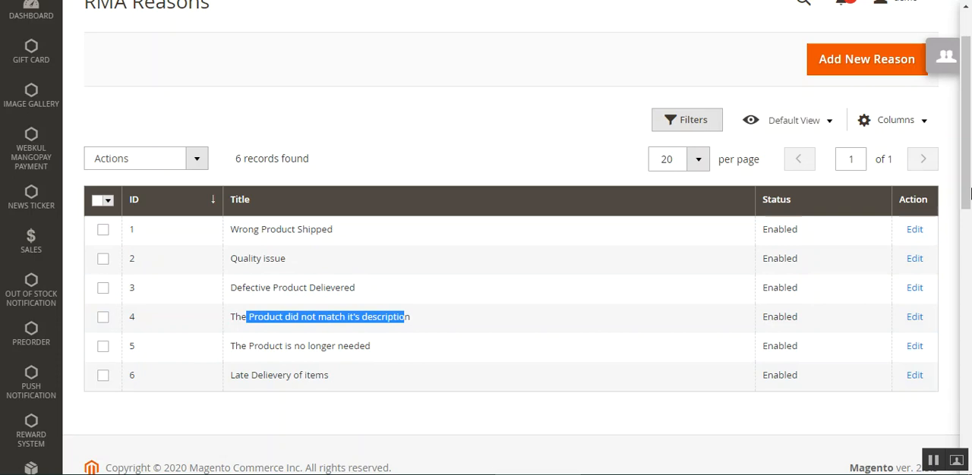
{"action": "scroll", "coordinate": [970, 193], "scroll_direction": "up", "scroll_amount": 1}
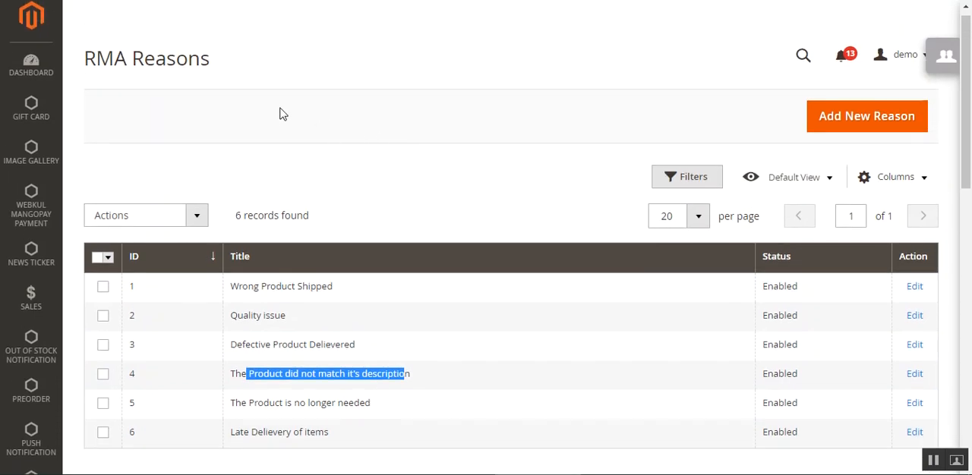
Open the form for a new RMA reason and examine its Reason and Status fields
{"action": "left_click", "coordinate": [860, 128]}
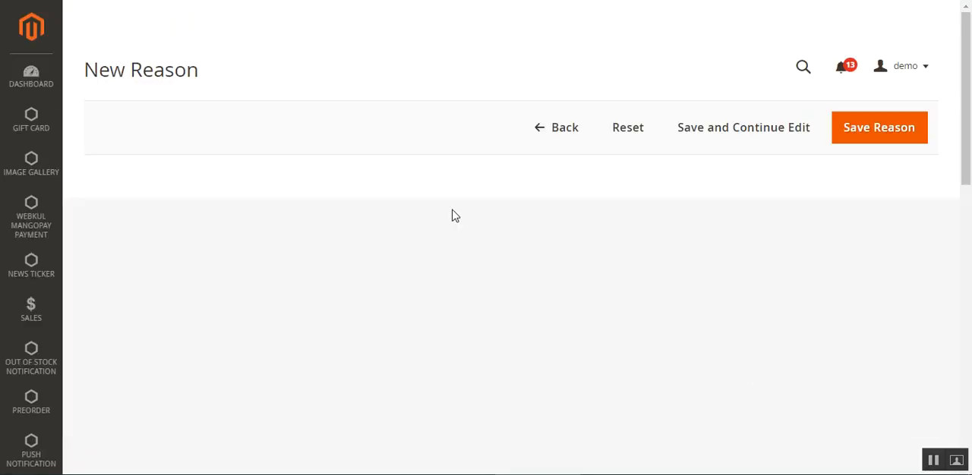
{"action": "left_click_drag", "start_coordinate": [969, 131], "coordinate": [970, 151]}
{"action": "left_click", "coordinate": [321, 170]}
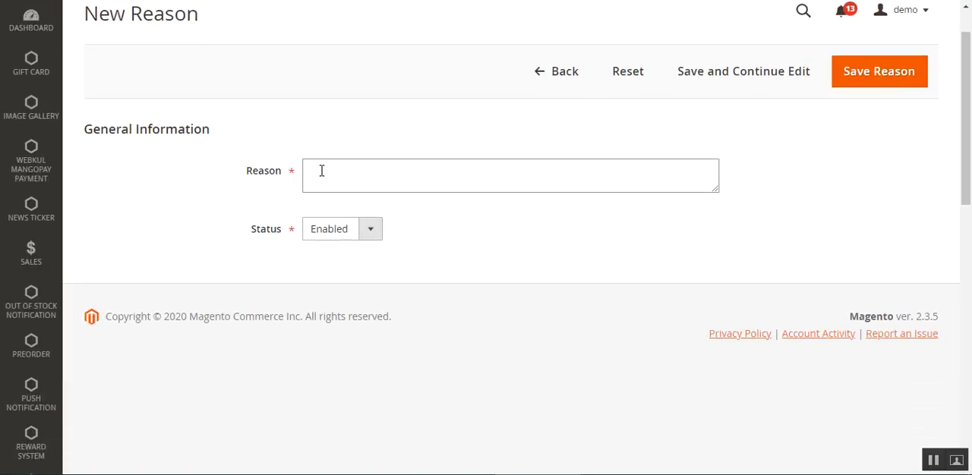
{"action": "left_click", "coordinate": [352, 236]}
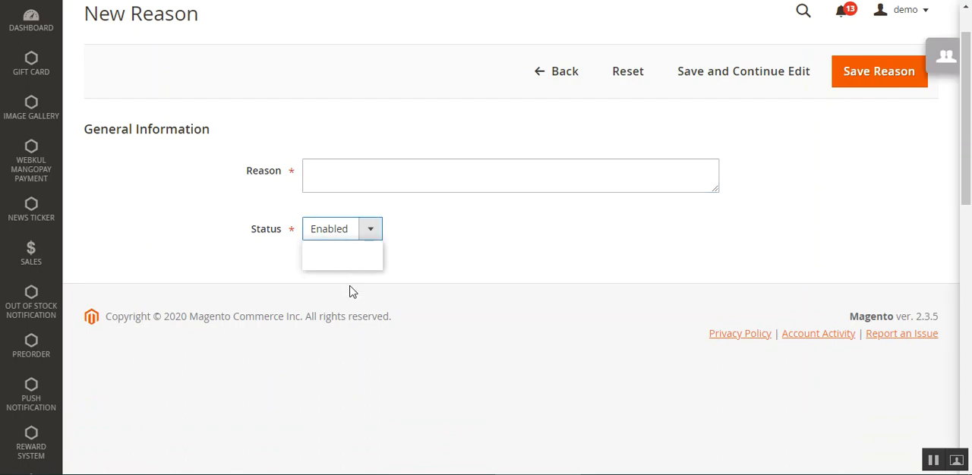
{"action": "left_click", "coordinate": [510, 246]}
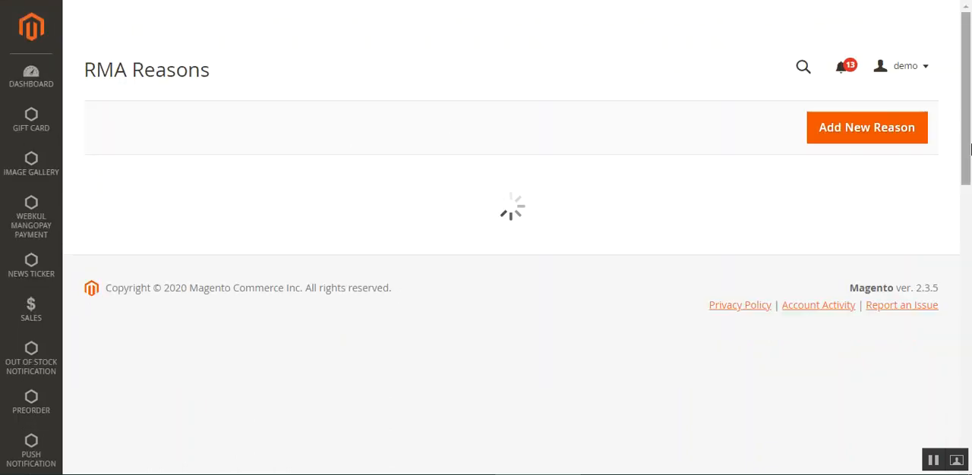
Return to the RMA Reasons list and look at the bulk delete and change status actions
{"action": "scroll", "coordinate": [969, 166], "scroll_direction": "down", "scroll_amount": 1}
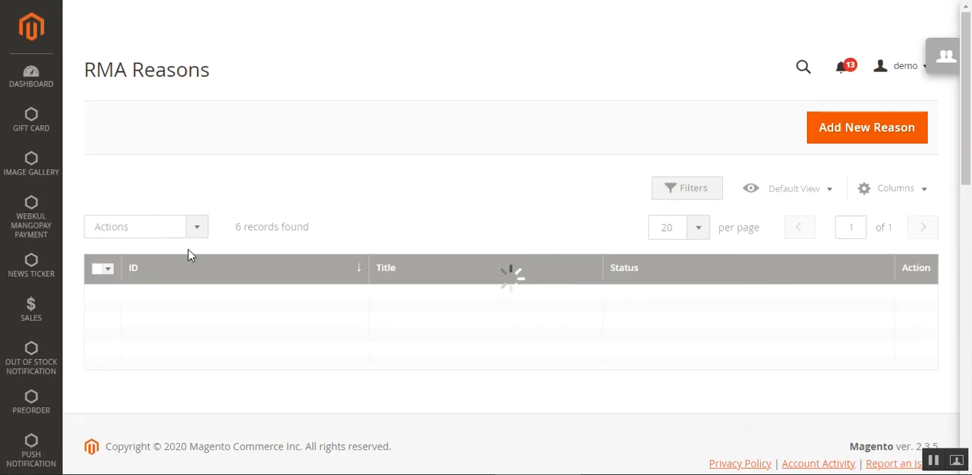
{"action": "left_click", "coordinate": [188, 232]}
{"action": "left_click", "coordinate": [166, 286]}
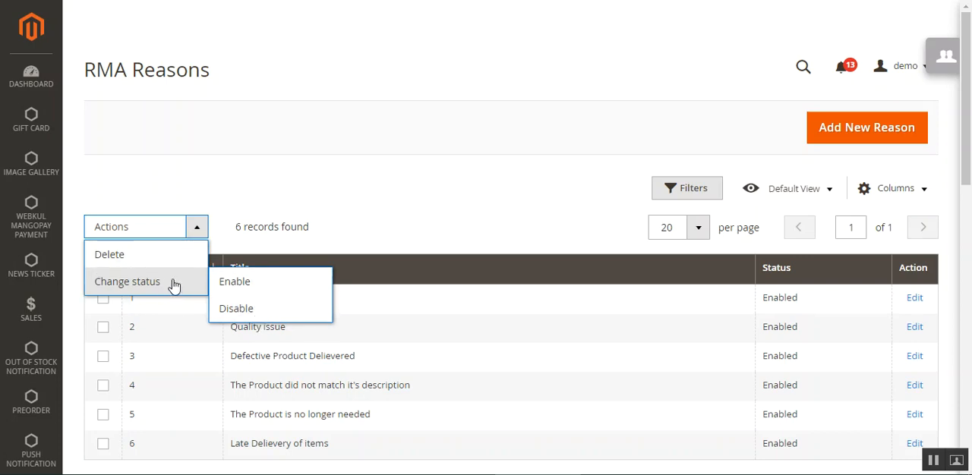
{"action": "left_click", "coordinate": [476, 190]}
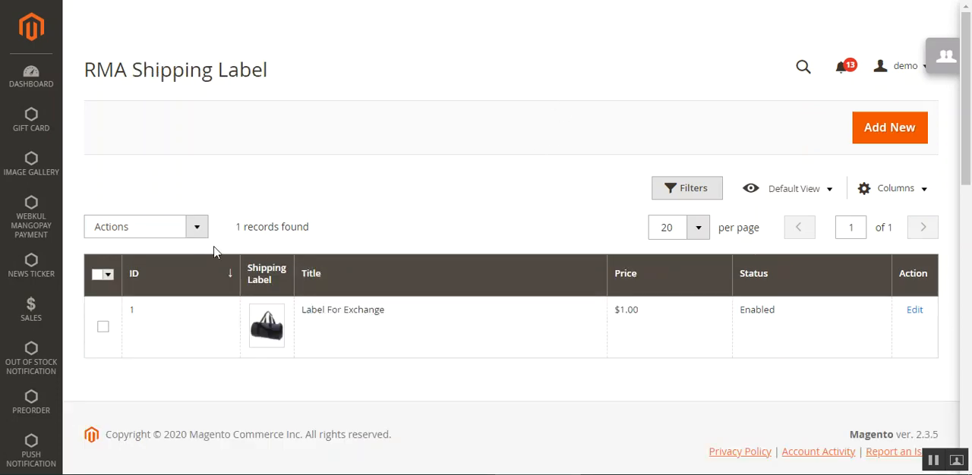
Look at the bulk delete and change status actions available for RMA shipping labels
{"action": "left_click", "coordinate": [196, 231]}
{"action": "left_click", "coordinate": [144, 285]}
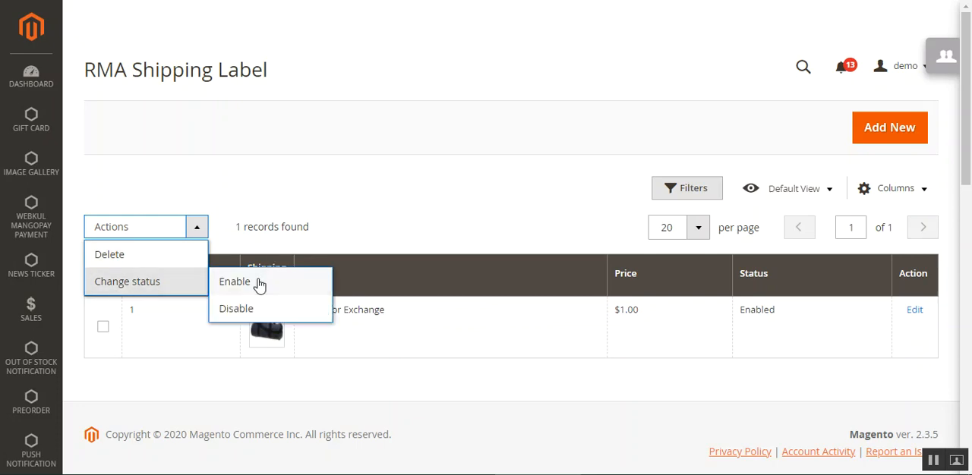
{"action": "left_click", "coordinate": [425, 189]}
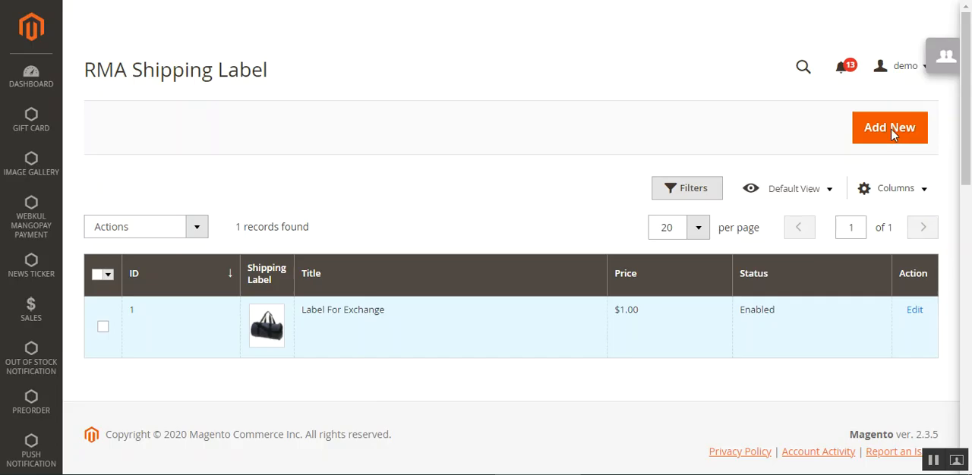
Open the form for a new shipping label and examine its label information fields
{"action": "left_click", "coordinate": [889, 129]}
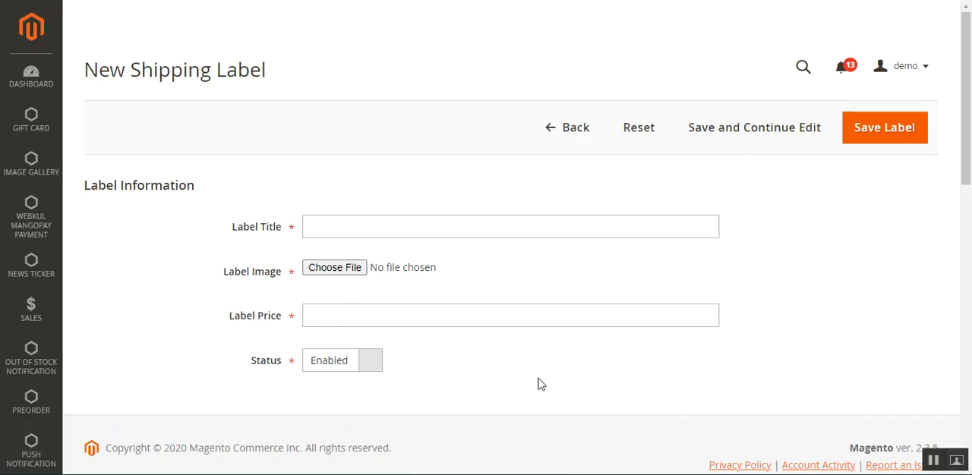
{"action": "left_click_drag", "start_coordinate": [130, 72], "coordinate": [252, 68]}
{"action": "left_click", "coordinate": [270, 68]}
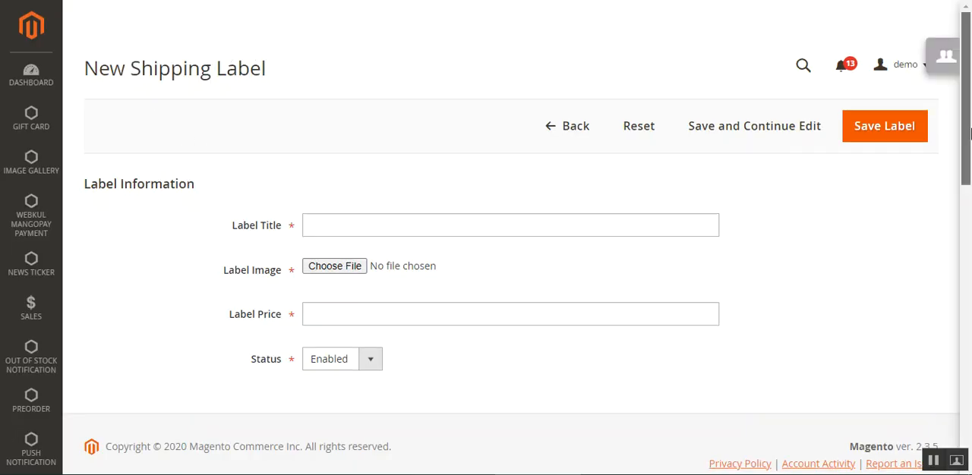
{"action": "scroll", "coordinate": [835, 167], "scroll_direction": "down", "scroll_amount": 2}
{"action": "left_click", "coordinate": [332, 150]}
{"action": "left_click", "coordinate": [158, 176]}
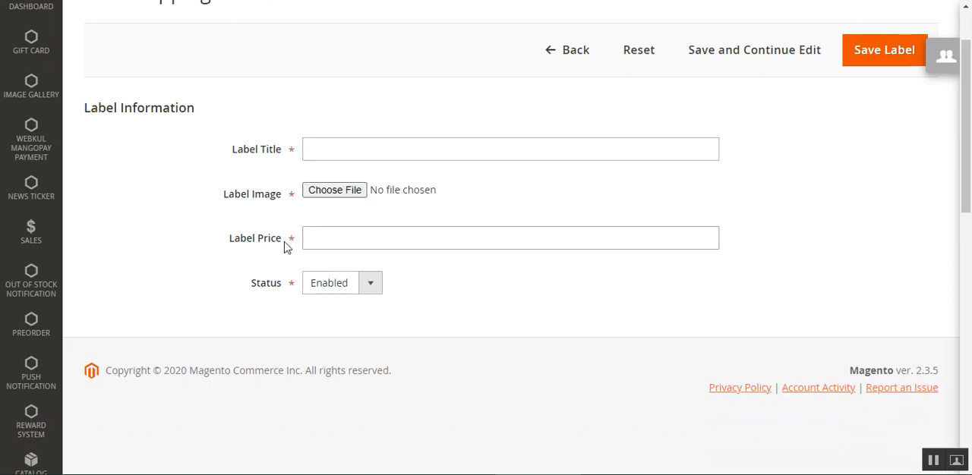
Try a label price of 100 for the new shipping label and check its status options
{"action": "left_click", "coordinate": [339, 235]}
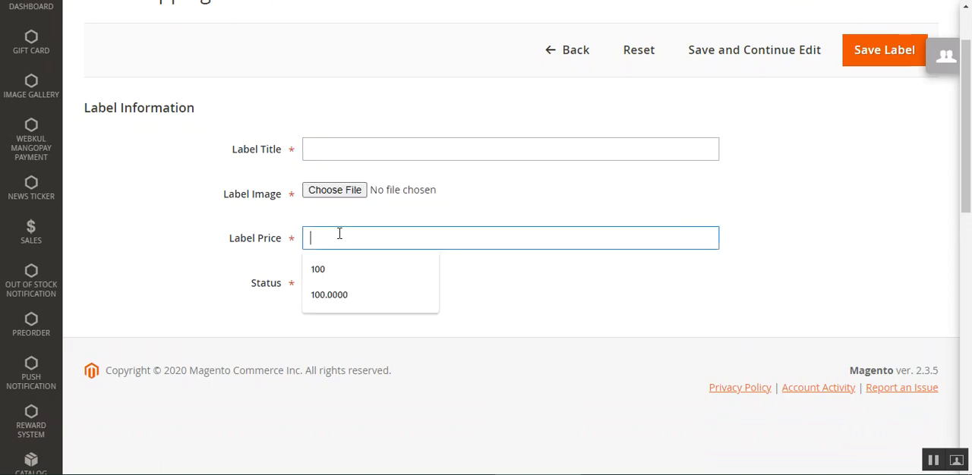
{"action": "left_click", "coordinate": [334, 273]}
{"action": "left_click", "coordinate": [343, 287]}
{"action": "left_click", "coordinate": [755, 225]}
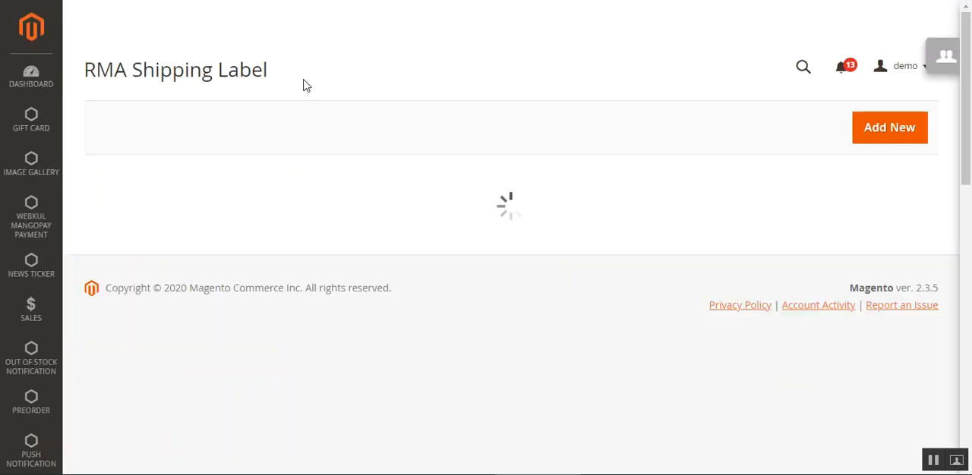
Open the RMA Custom Fields page of the RMA System
{"action": "scroll", "coordinate": [72, 326], "scroll_direction": "down", "scroll_amount": 5}
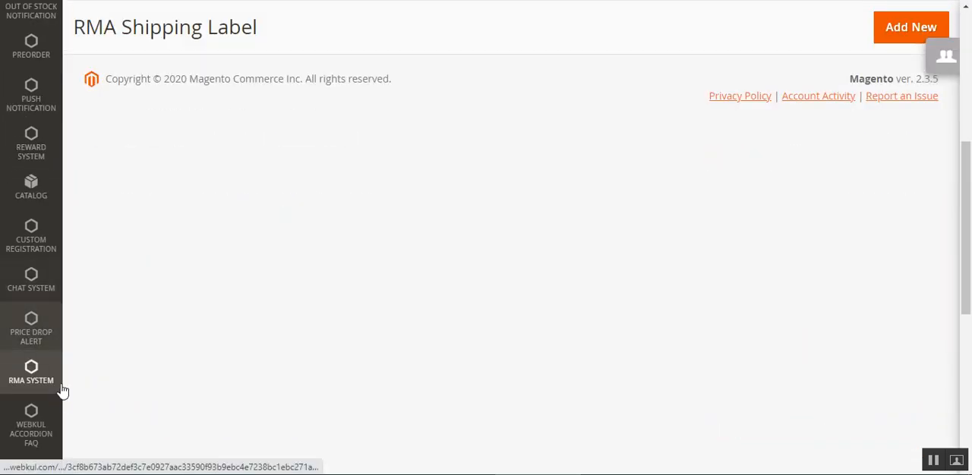
{"action": "left_click", "coordinate": [23, 383]}
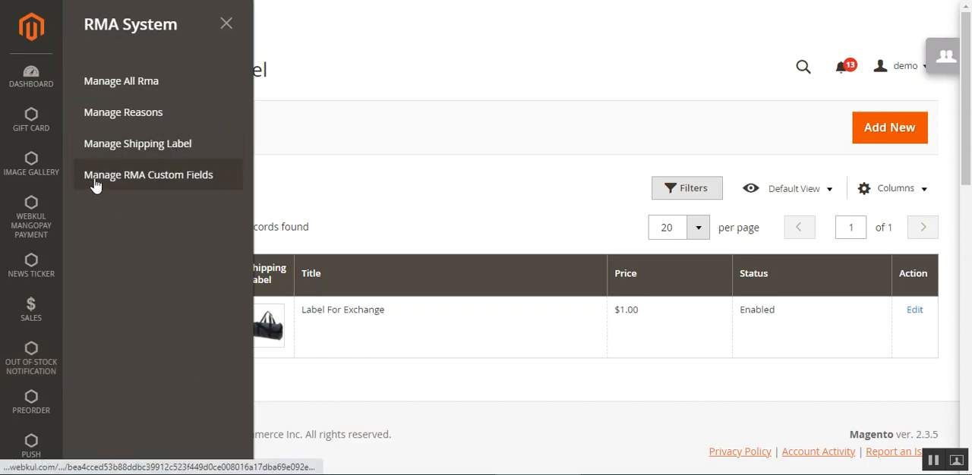
{"action": "left_click", "coordinate": [187, 185]}
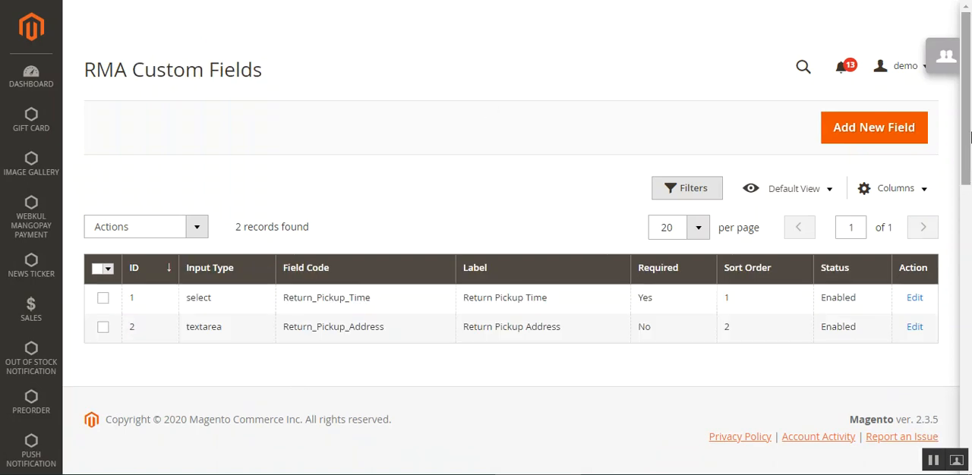
Review the RMA Custom Fields list and its bulk delete and change status actions
{"action": "mouse_move", "coordinate": [968, 138]}
{"action": "left_mouse_down"}
{"action": "mouse_move", "coordinate": [968, 155]}
{"action": "mouse_move", "coordinate": [968, 135]}
{"action": "left_mouse_up"}
{"action": "left_click_drag", "start_coordinate": [92, 69], "coordinate": [274, 77]}
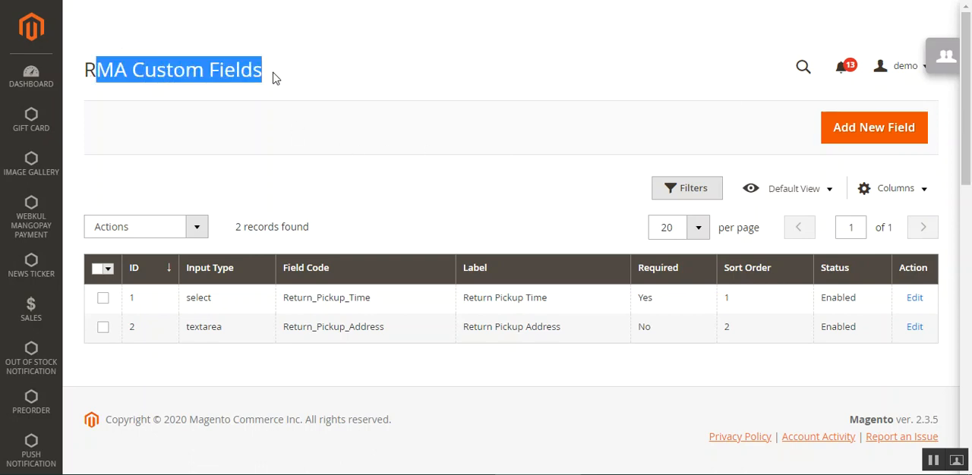
{"action": "left_click", "coordinate": [362, 78]}
{"action": "left_click", "coordinate": [180, 229]}
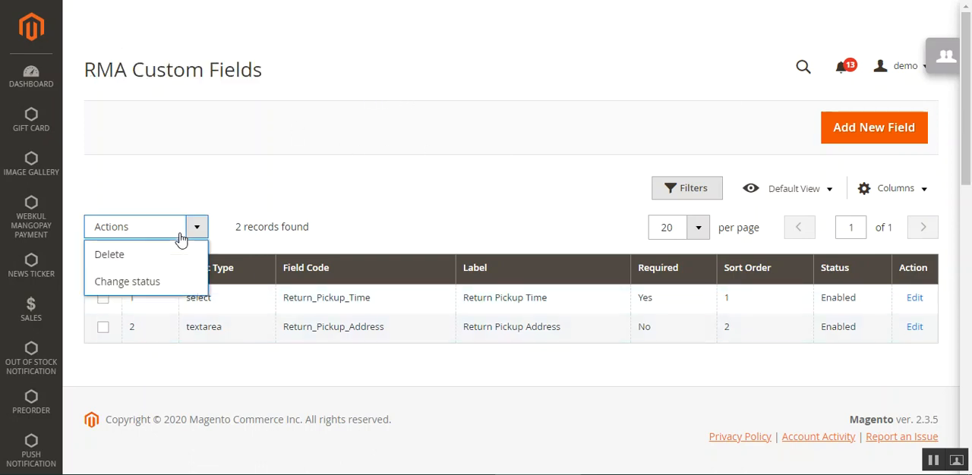
{"action": "left_click", "coordinate": [164, 288]}
{"action": "left_click", "coordinate": [427, 188]}
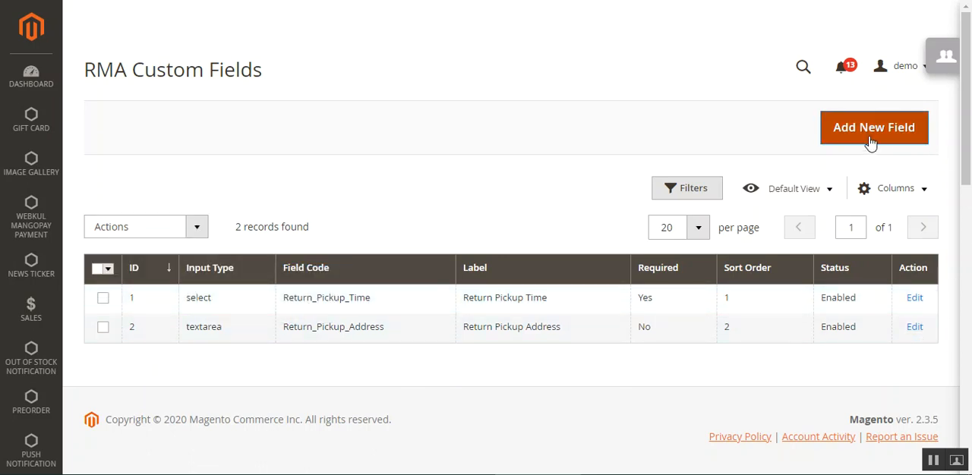
Start a new custom field and set its field label to Default
{"action": "left_click", "coordinate": [909, 143]}
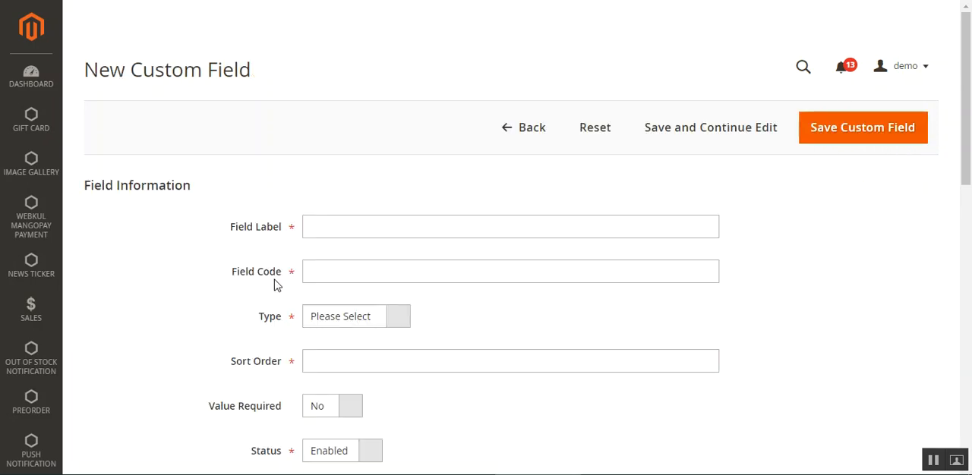
{"action": "scroll", "coordinate": [968, 110], "scroll_direction": "down", "scroll_amount": 2}
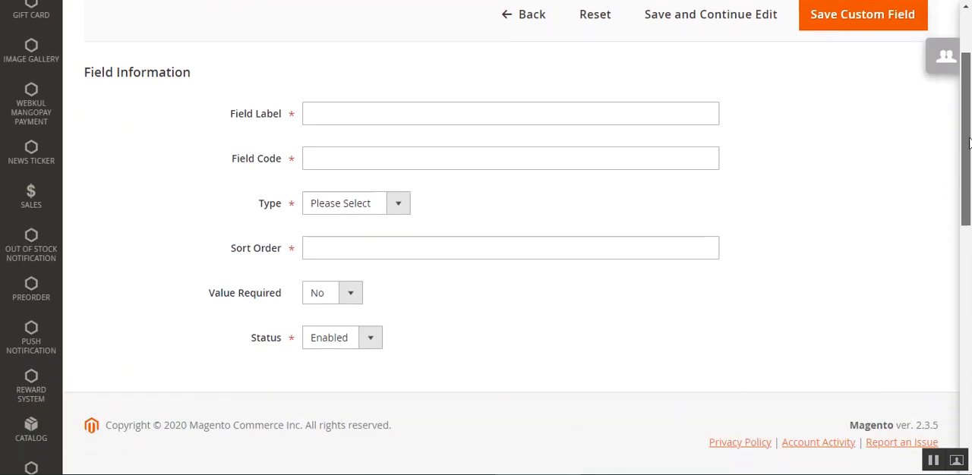
{"action": "left_click", "coordinate": [322, 89]}
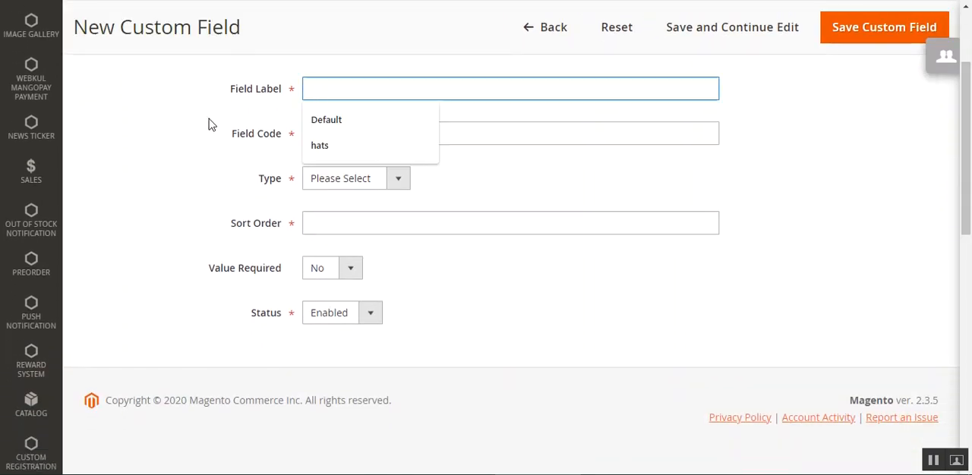
{"action": "left_click", "coordinate": [347, 124]}
{"action": "left_click", "coordinate": [340, 141]}
Look through the input types for the new custom field and try Dropdown, Radio Button and Text
{"action": "left_click", "coordinate": [346, 181]}
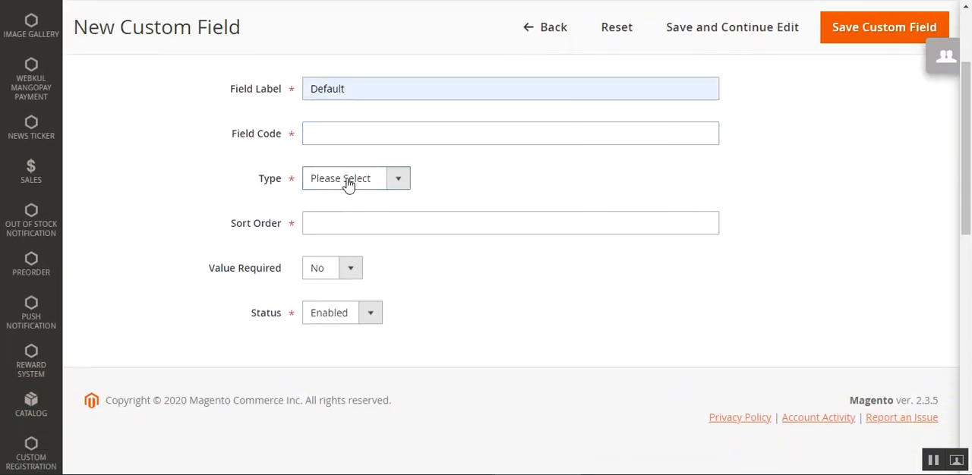
{"action": "left_click", "coordinate": [347, 181]}
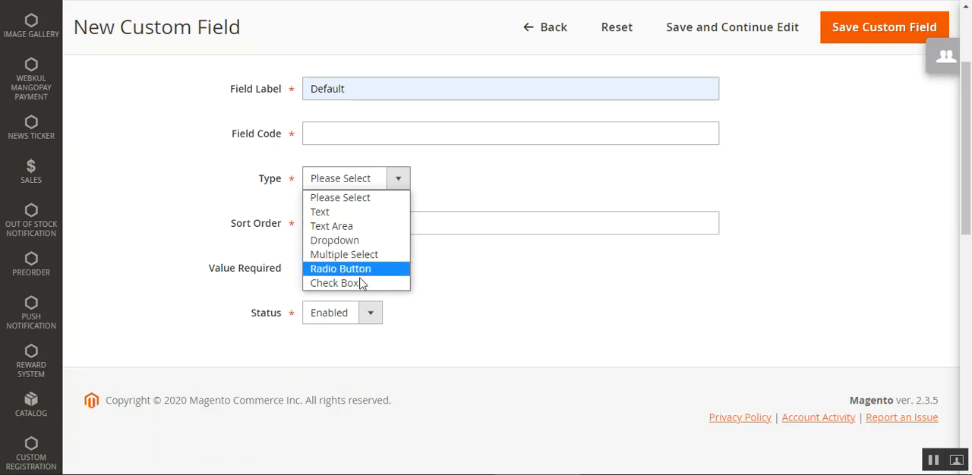
{"action": "left_click", "coordinate": [161, 218]}
{"action": "left_click", "coordinate": [356, 181]}
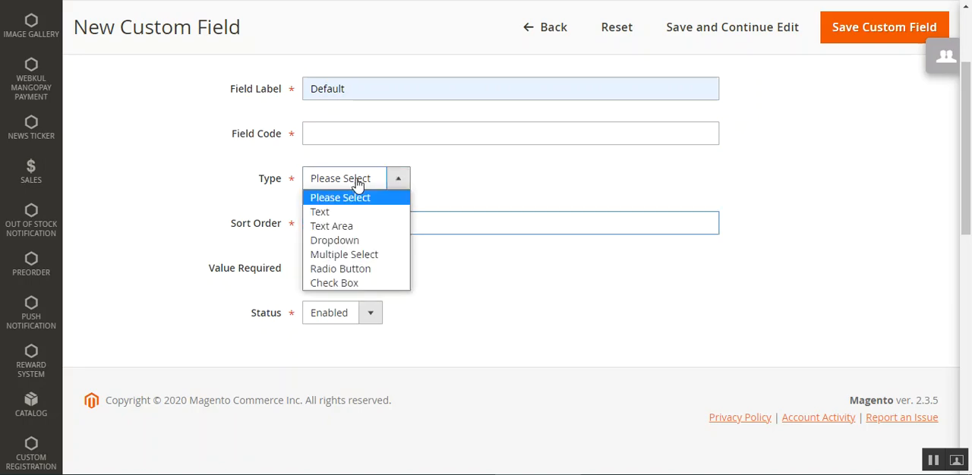
{"action": "left_click", "coordinate": [349, 241]}
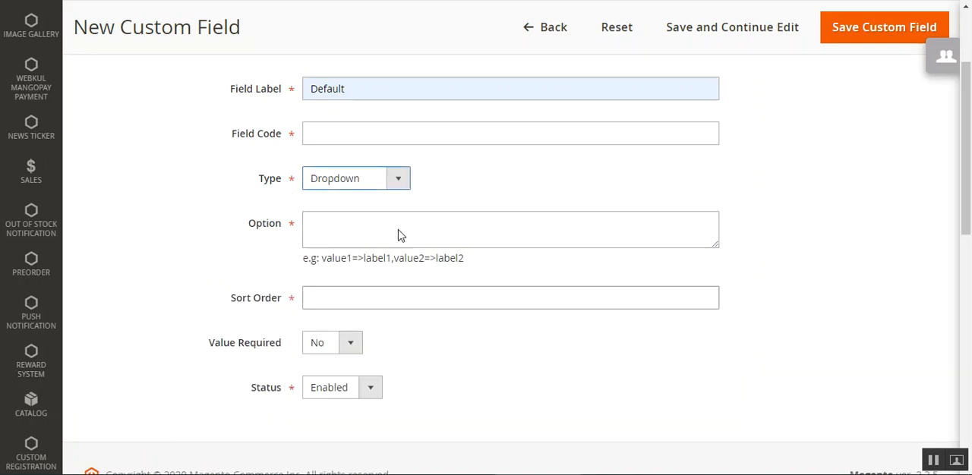
{"action": "left_click", "coordinate": [398, 182]}
{"action": "left_click", "coordinate": [355, 271]}
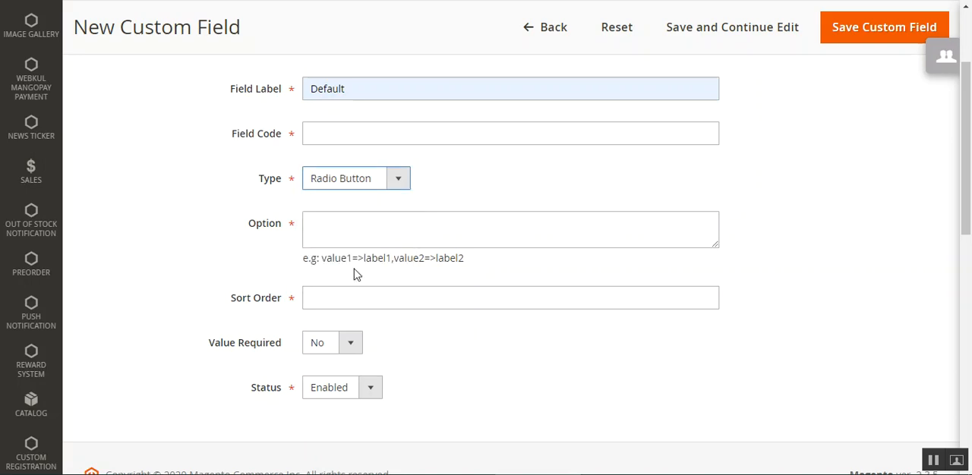
{"action": "left_click", "coordinate": [387, 181]}
{"action": "left_click", "coordinate": [368, 214]}
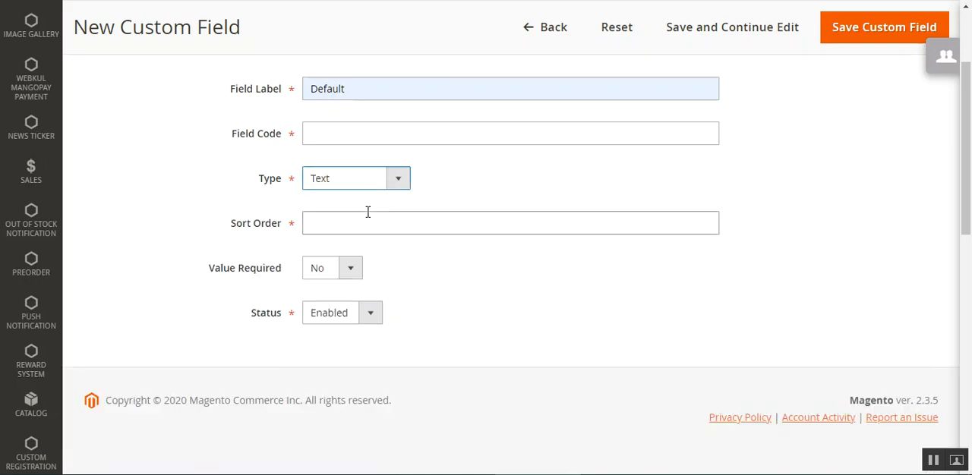
Examine the Sort Order, Value Required and Status settings of the new custom field
{"action": "left_click", "coordinate": [386, 234]}
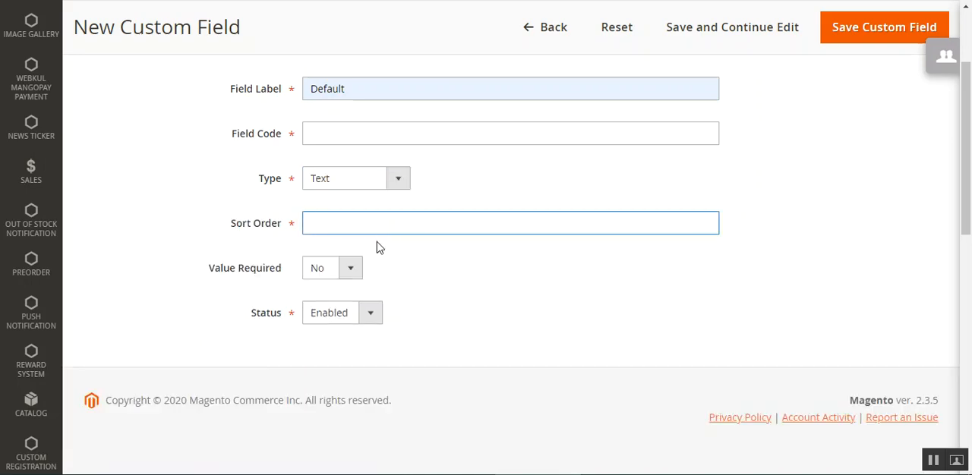
{"action": "left_click", "coordinate": [351, 281]}
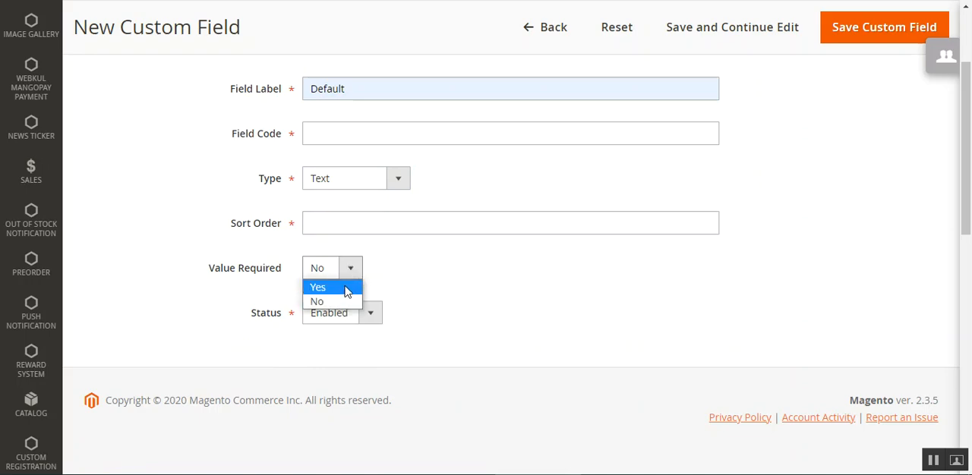
{"action": "left_click", "coordinate": [428, 293]}
{"action": "left_click", "coordinate": [380, 317]}
{"action": "left_click", "coordinate": [559, 297]}
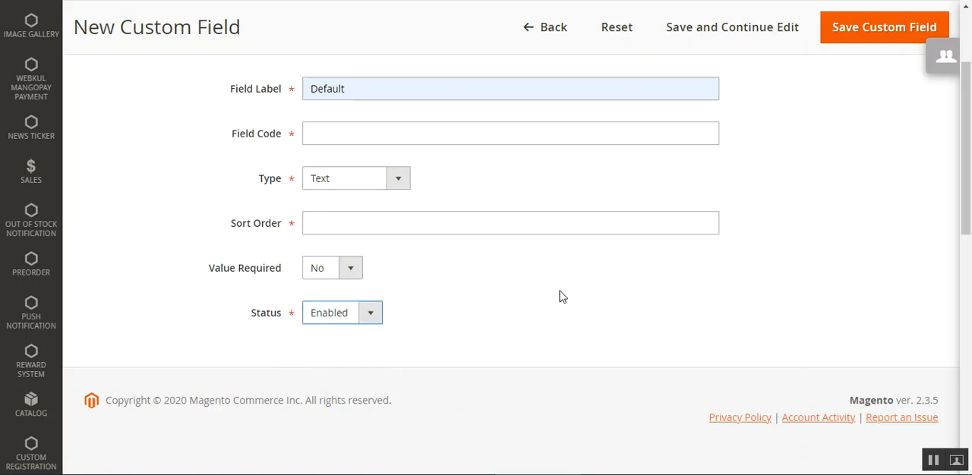
Return to the RMA Custom Fields list without saving and review the existing fields
{"action": "scroll", "coordinate": [556, 298], "scroll_direction": "up", "scroll_amount": 1}
{"action": "scroll", "coordinate": [554, 297], "scroll_direction": "up", "scroll_amount": 3}
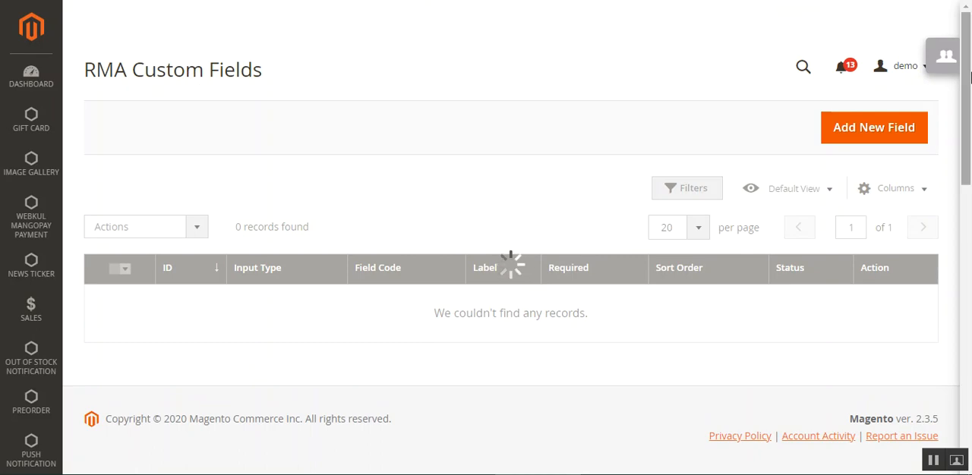
{"action": "left_click_drag", "start_coordinate": [91, 72], "coordinate": [239, 69]}
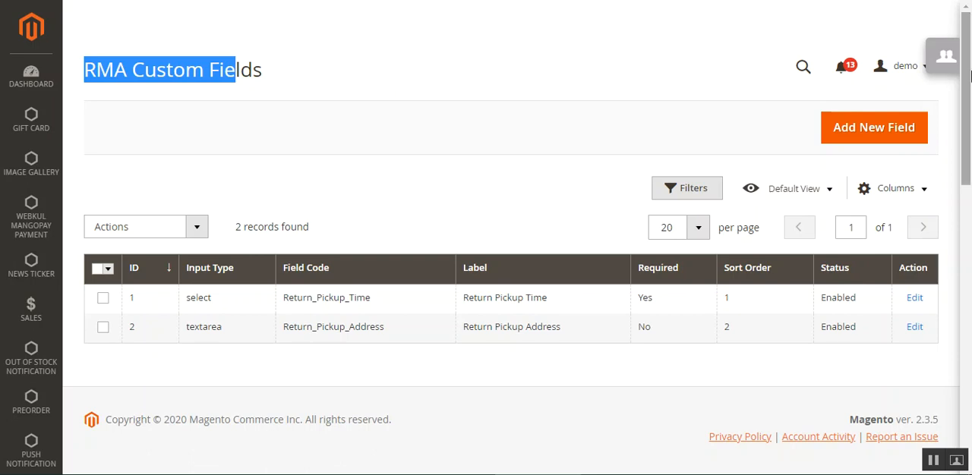
{"action": "left_click", "coordinate": [264, 72]}
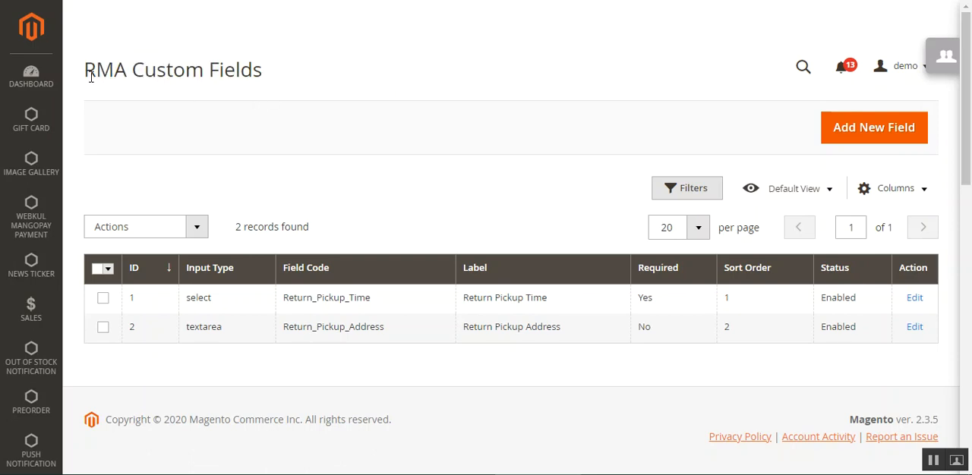
{"action": "left_click_drag", "start_coordinate": [92, 76], "coordinate": [278, 80]}
{"action": "left_click", "coordinate": [277, 81]}
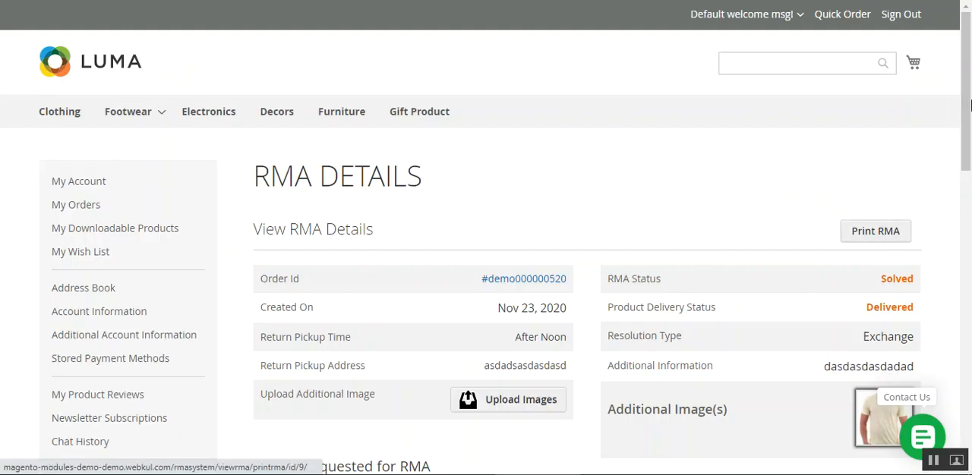
Switch to the storefront's RMA Details page and review the customer's return request, including its custom pickup fields
{"action": "scroll", "coordinate": [969, 144], "scroll_direction": "down", "scroll_amount": 4}
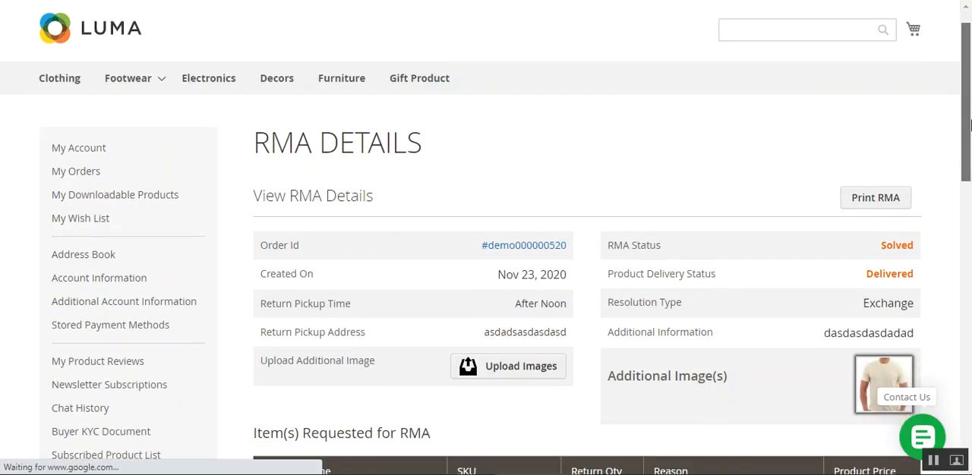
{"action": "mouse_move", "coordinate": [969, 144]}
{"action": "left_mouse_down"}
{"action": "mouse_move", "coordinate": [969, 290]}
{"action": "mouse_move", "coordinate": [970, 108]}
{"action": "mouse_move", "coordinate": [969, 144]}
{"action": "left_mouse_up"}
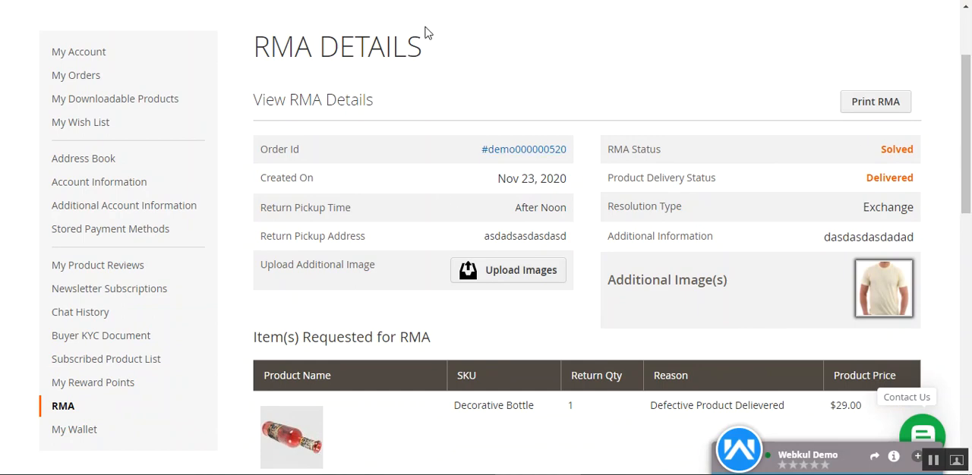